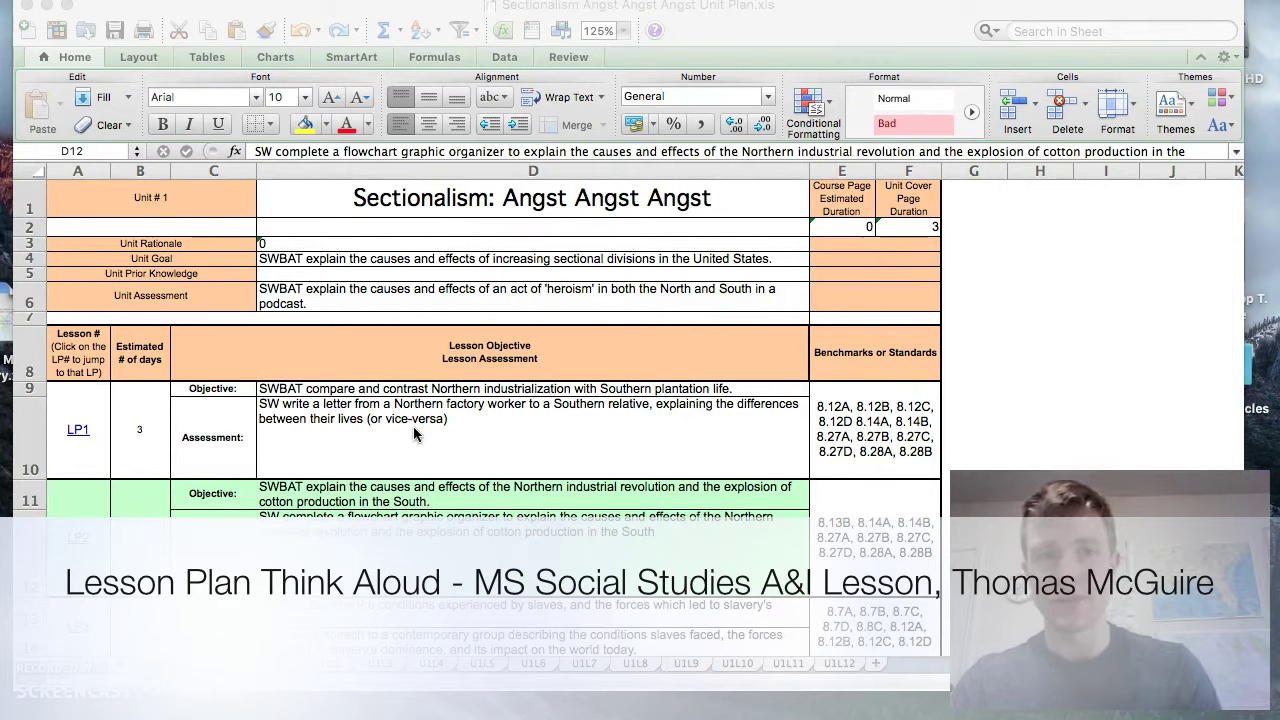
Review the unit title and the LP1 objective and assessment on the unit sheet
{"action": "left_click", "coordinate": [581, 212]}
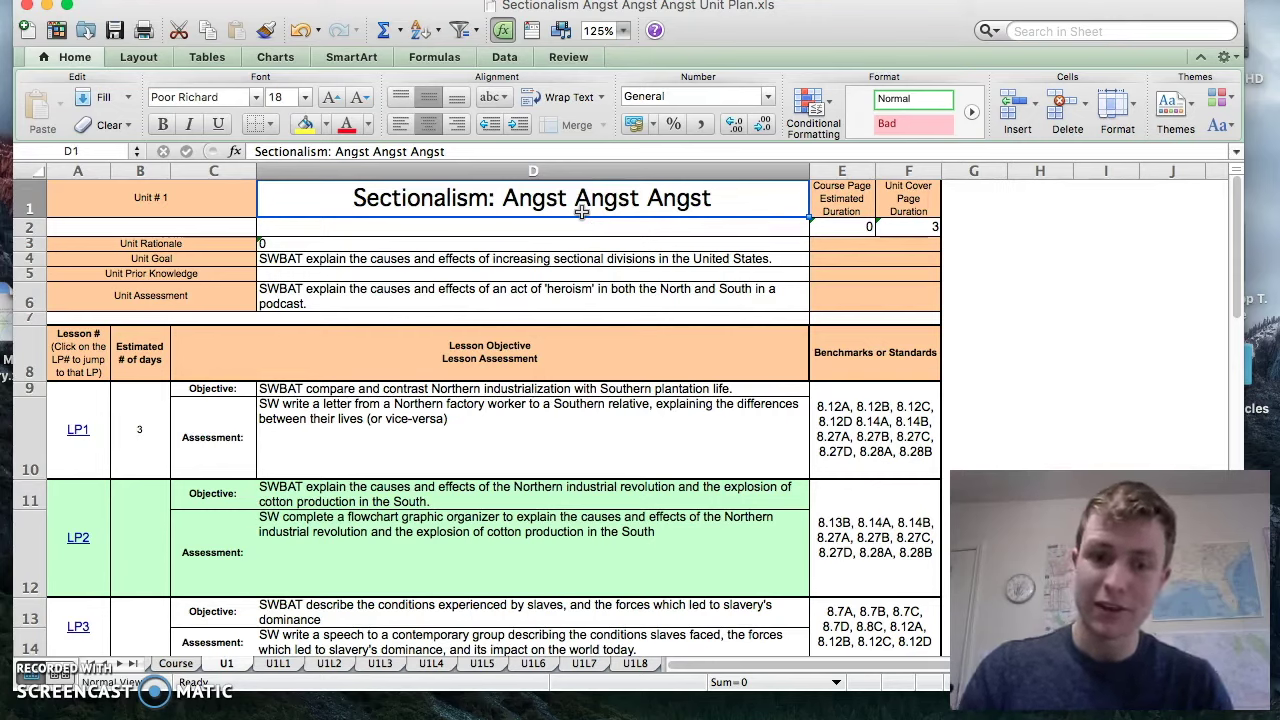
{"action": "left_click", "coordinate": [383, 412]}
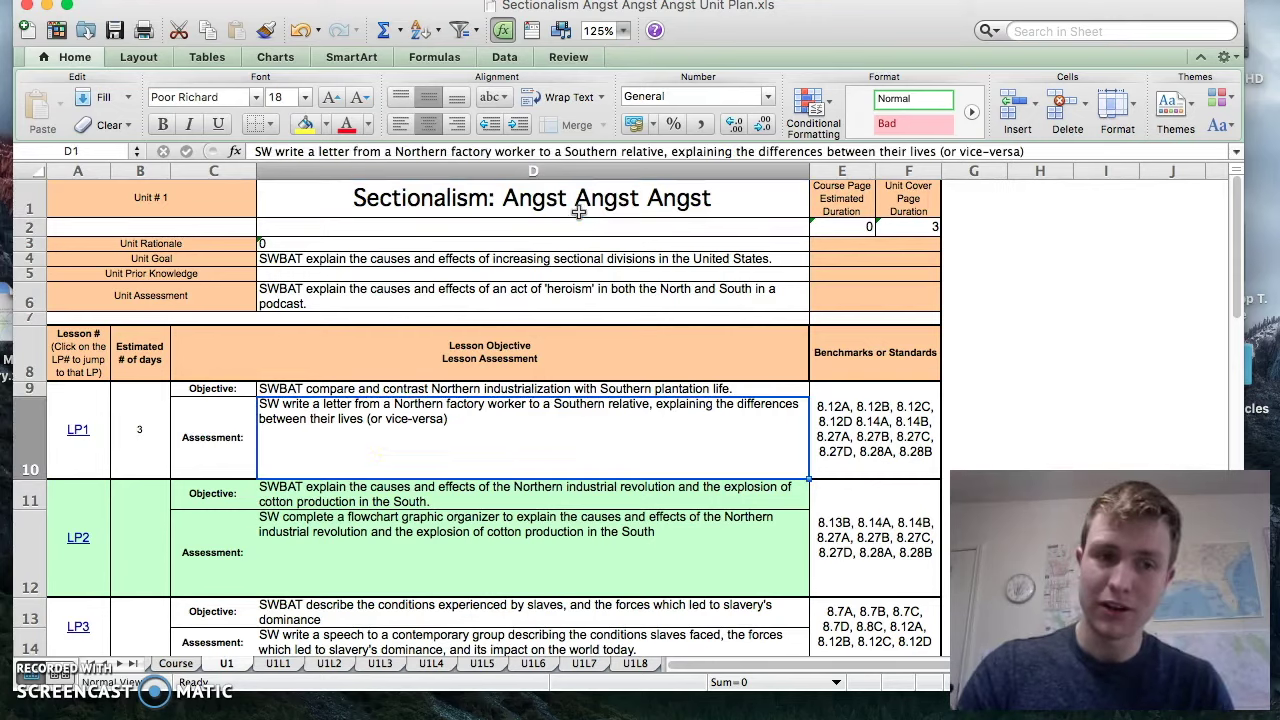
{"action": "left_click", "coordinate": [380, 390]}
{"action": "left_click", "coordinate": [380, 413]}
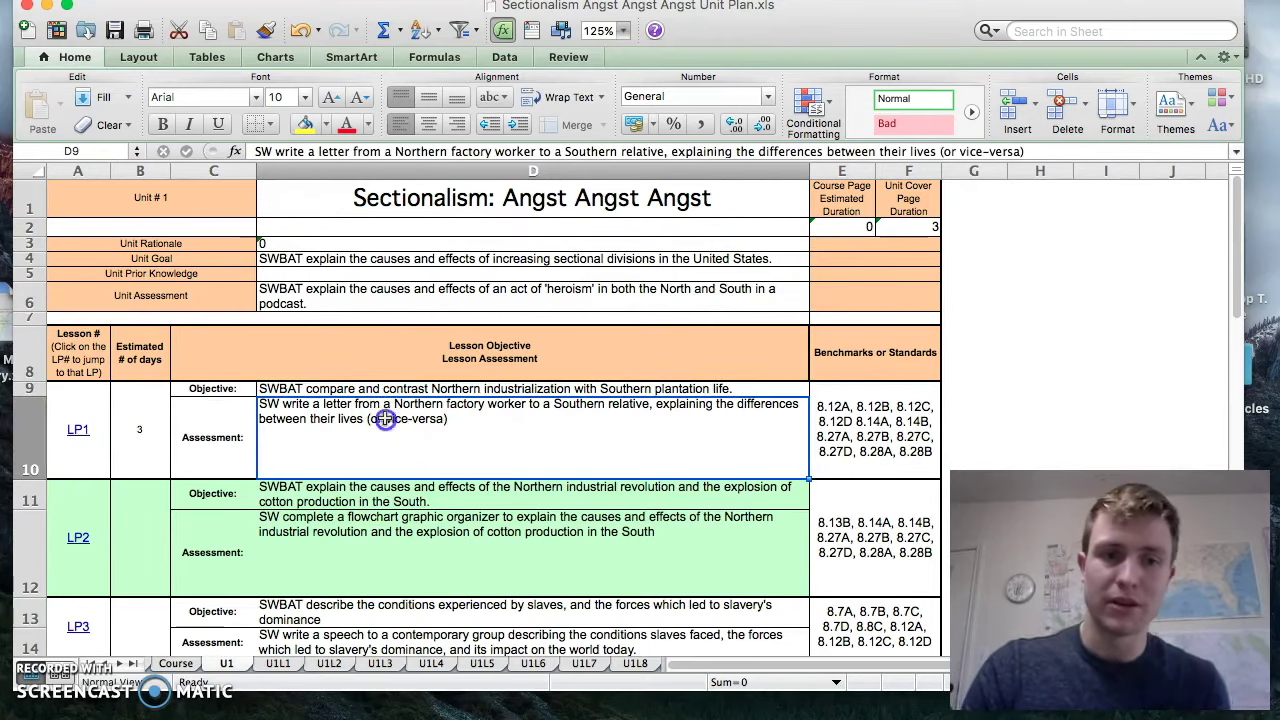
Open the U1L1 lesson sheet and set the time of the first Day 1 row to 3
{"action": "left_click", "coordinate": [280, 667]}
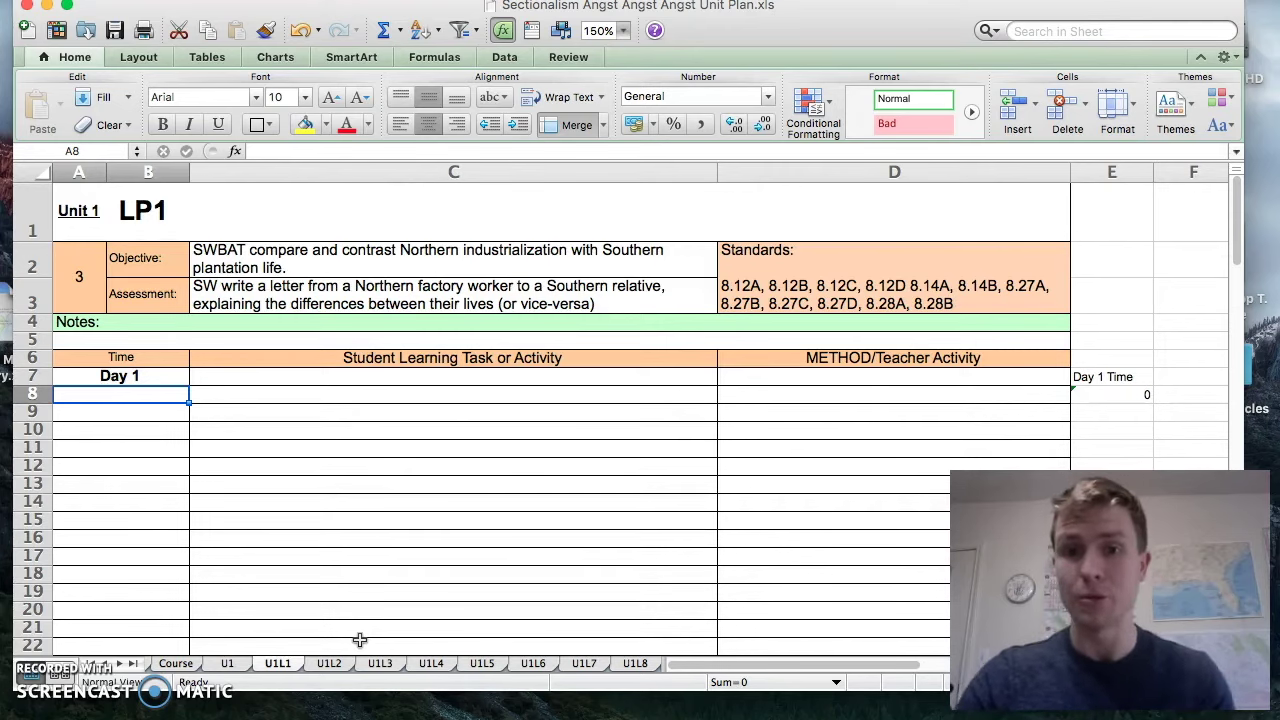
{"action": "left_click", "coordinate": [877, 392]}
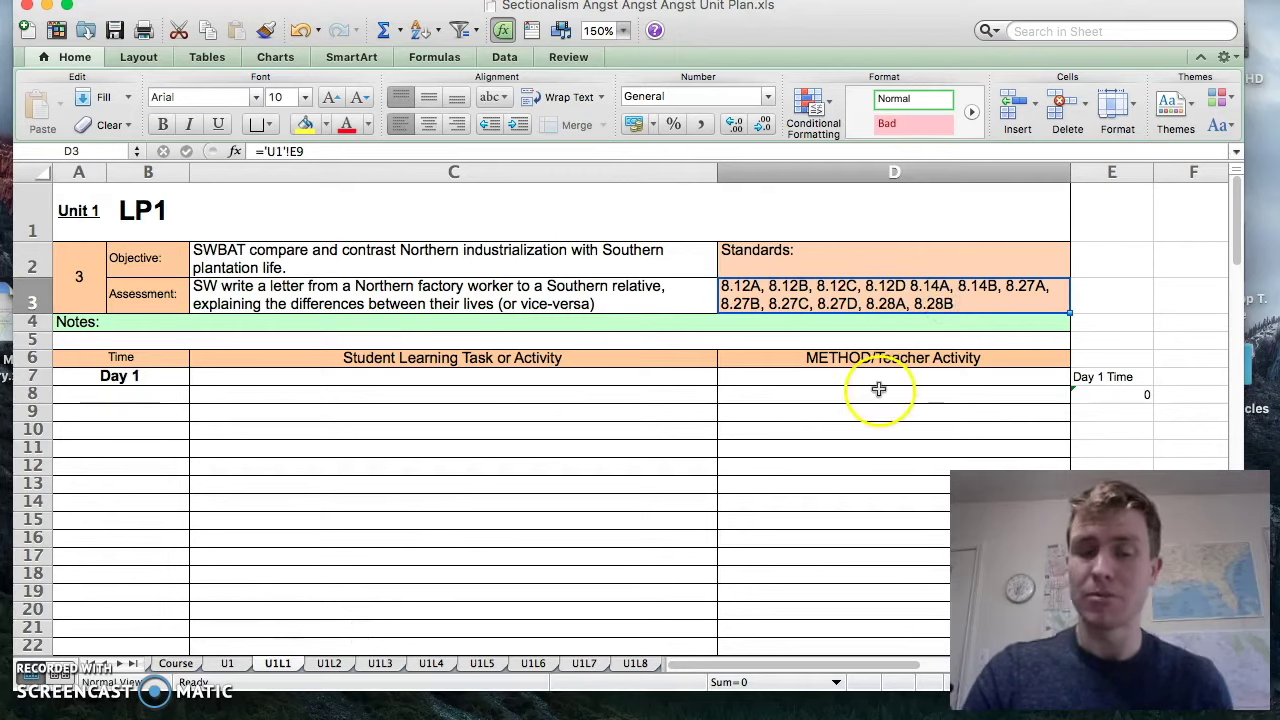
{"action": "left_click", "coordinate": [669, 375]}
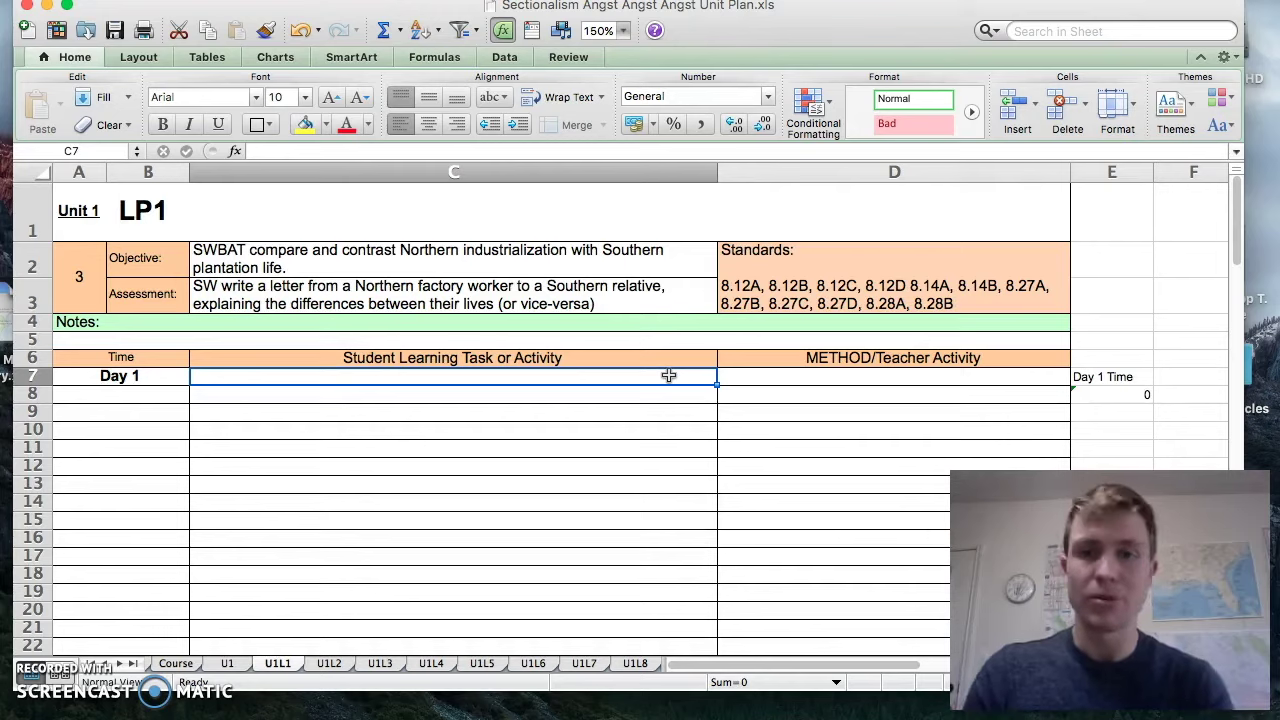
{"action": "left_click", "coordinate": [182, 389]}
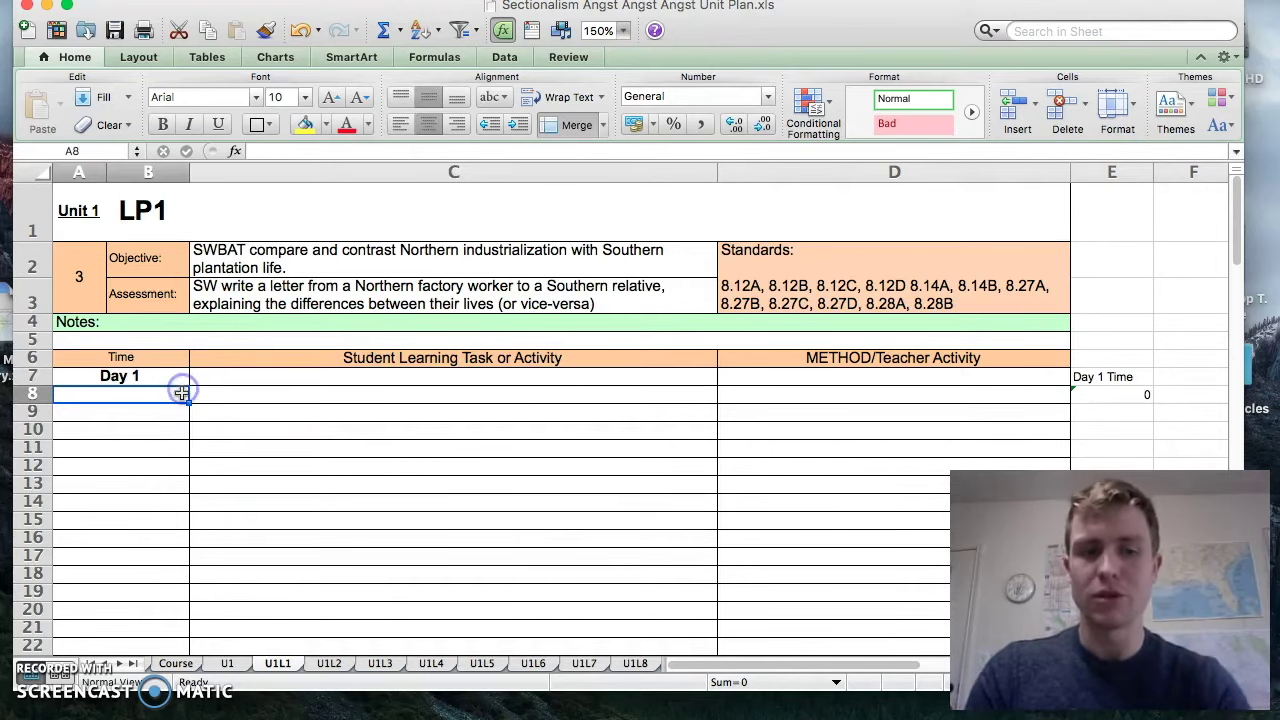
{"action": "type", "text": "3"}
{"action": "key", "text": "Tab"}
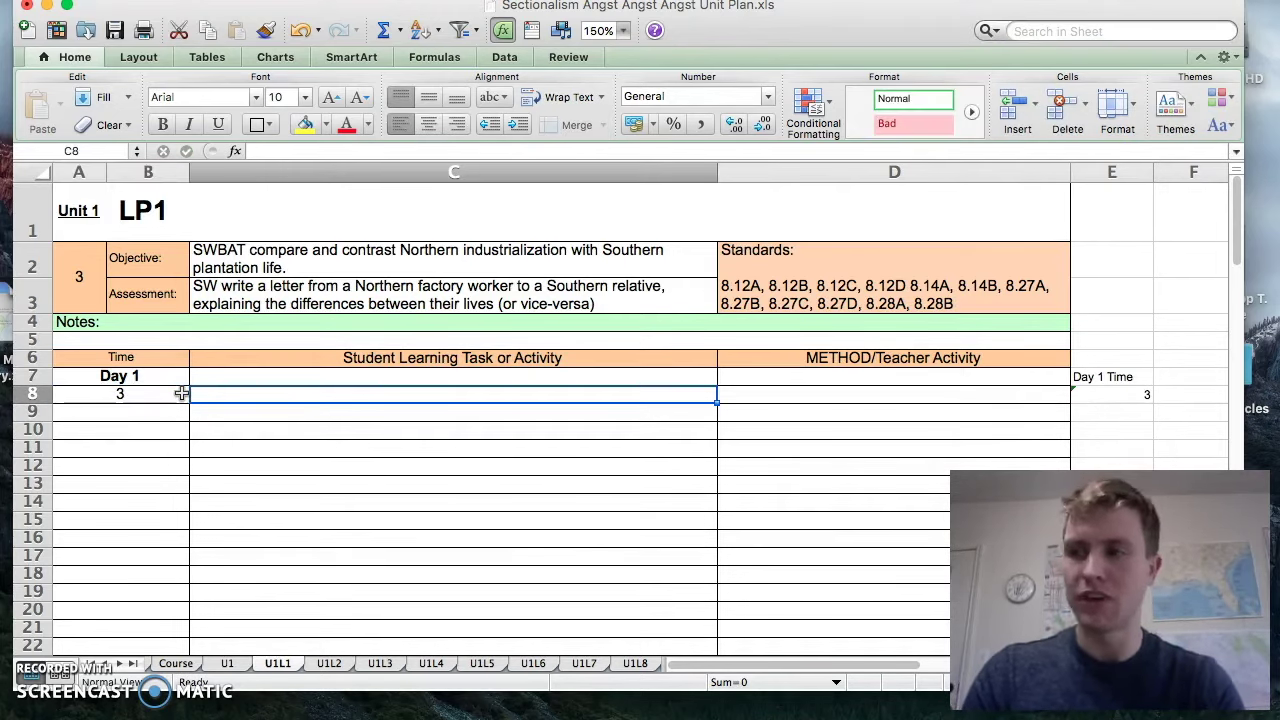
Enter "BW: What differences existed between North and South in the early 1800s?" as the first Day 1 activity, with "Bellwork." as its method
{"action": "type", "text": "BW:"}
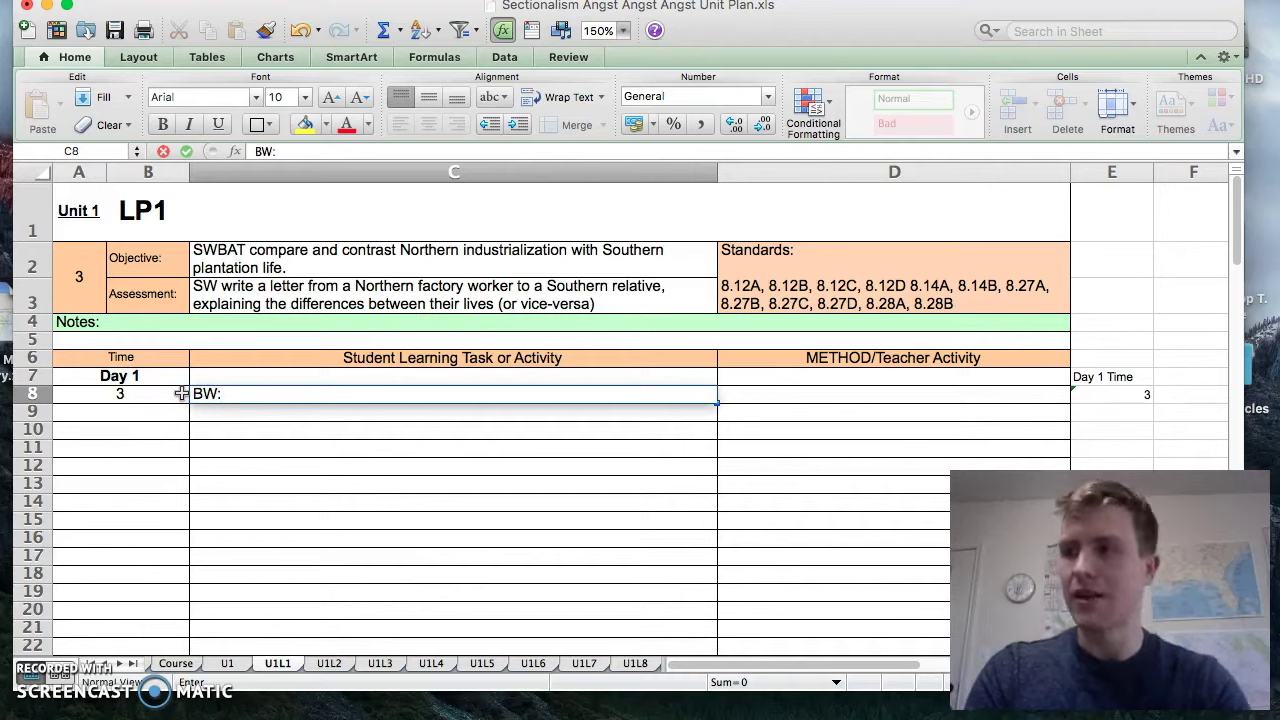
{"action": "type", "text": " What differences "}
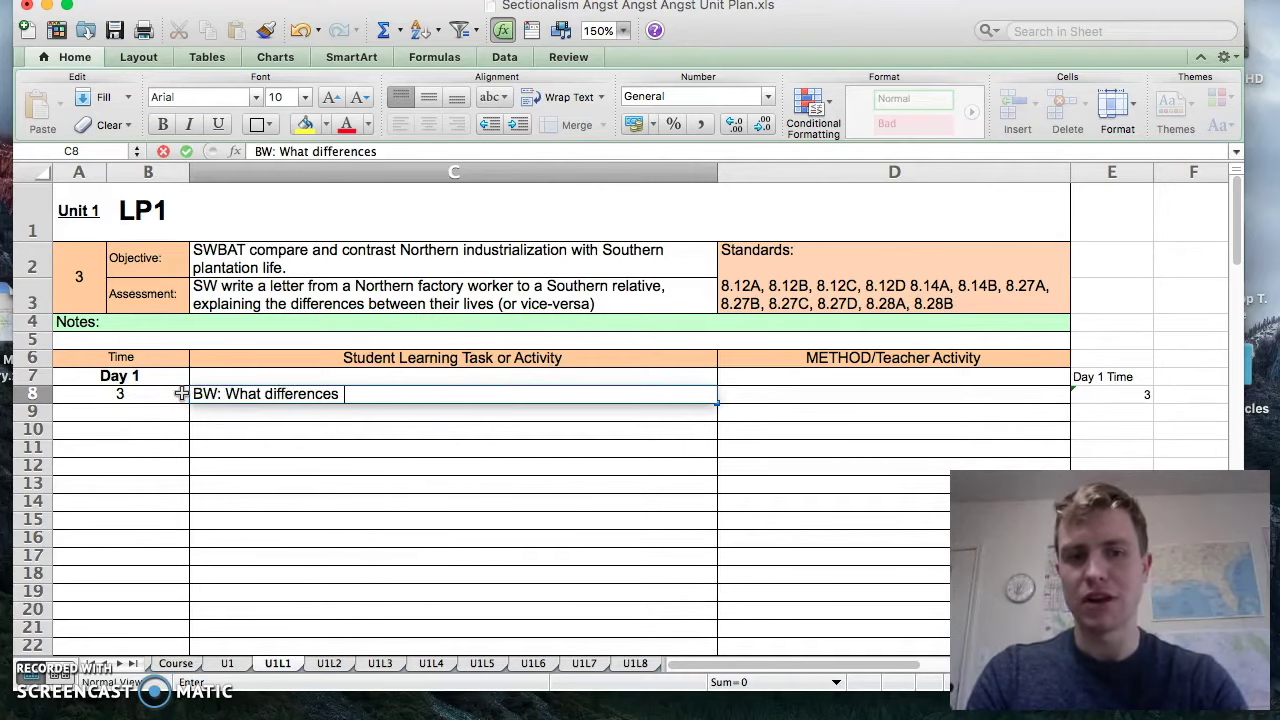
{"action": "type", "text": "existed be"}
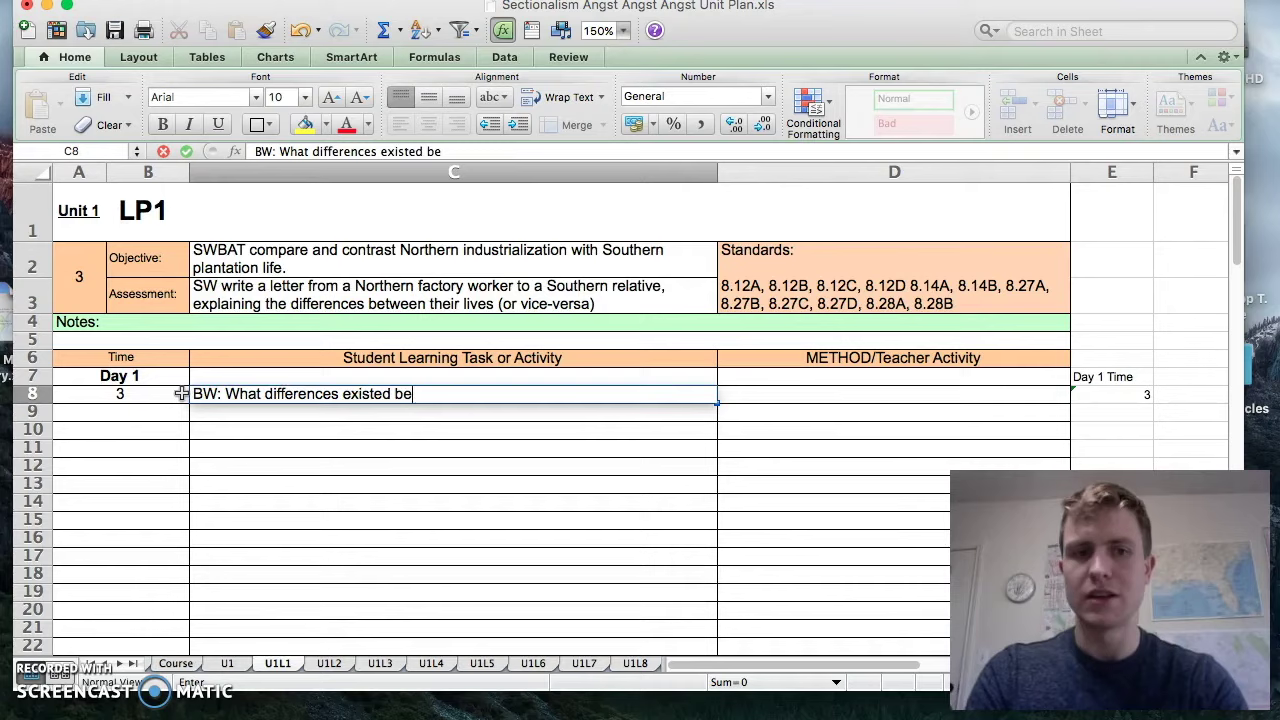
{"action": "type", "text": "tween North "}
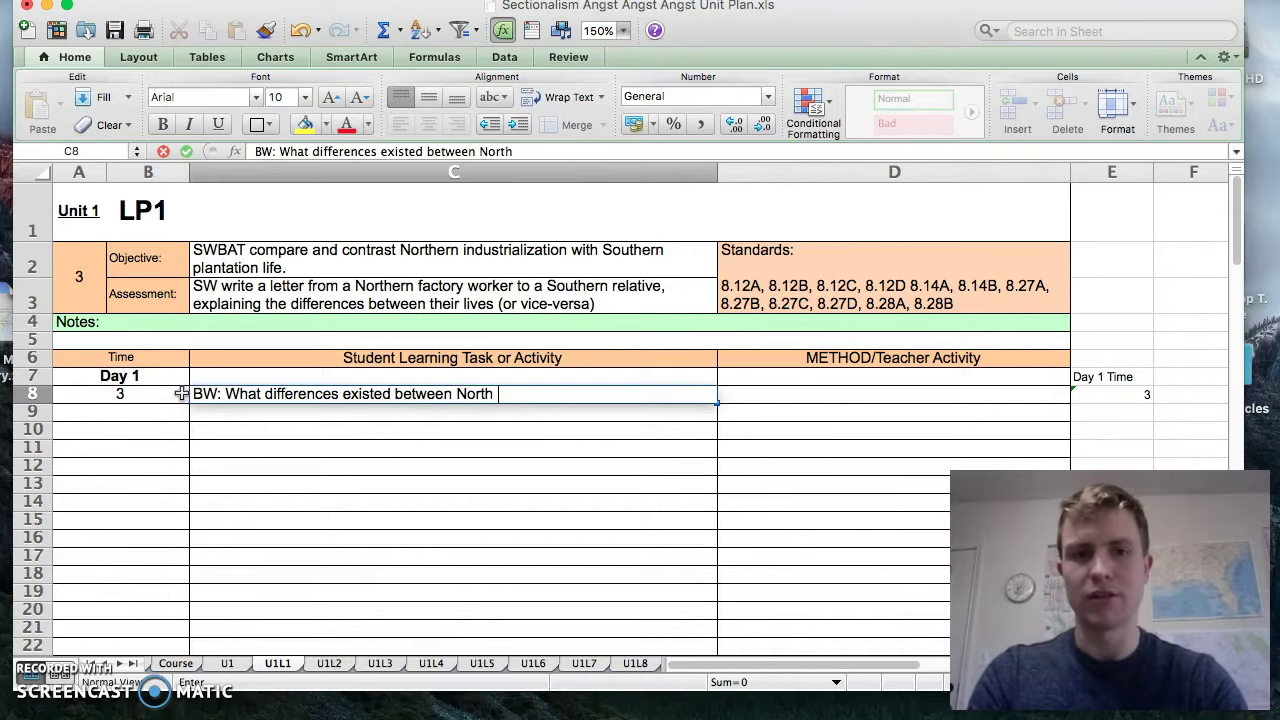
{"action": "type", "text": "and South"}
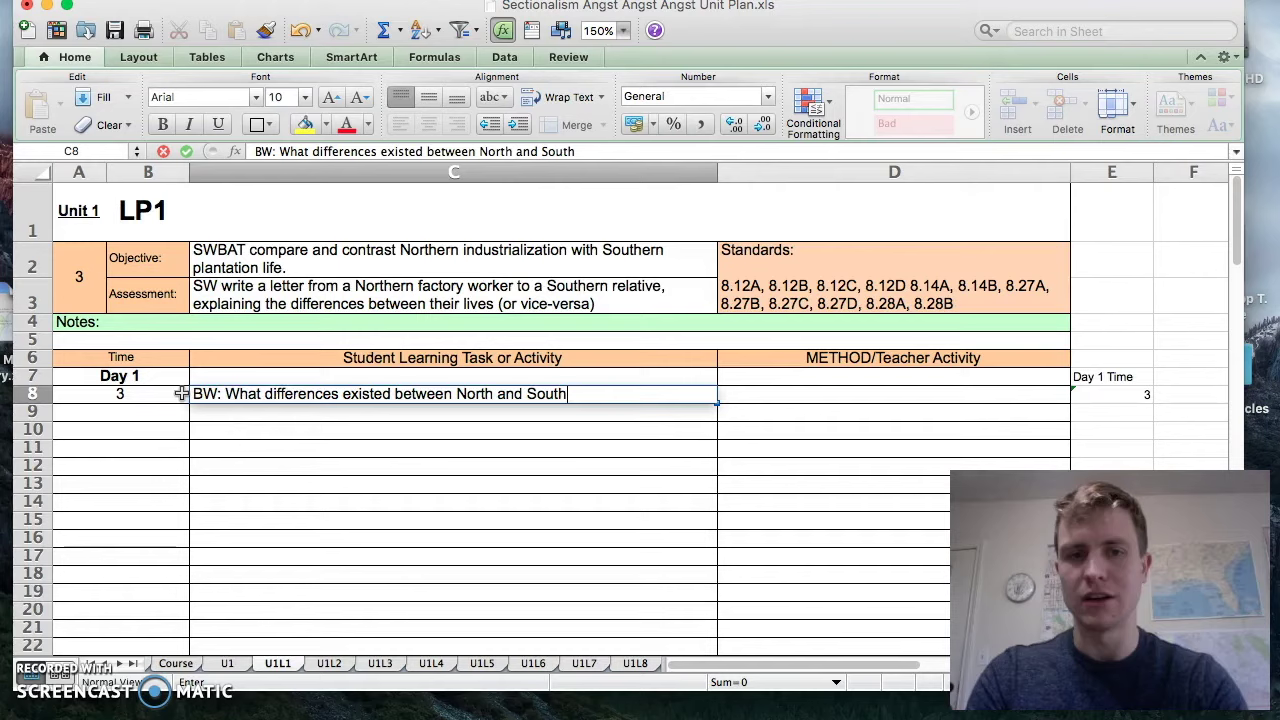
{"action": "type", "text": " in the early 1800s?"}
{"action": "key", "text": "Tab"}
{"action": "type", "text": "Bellwor"}
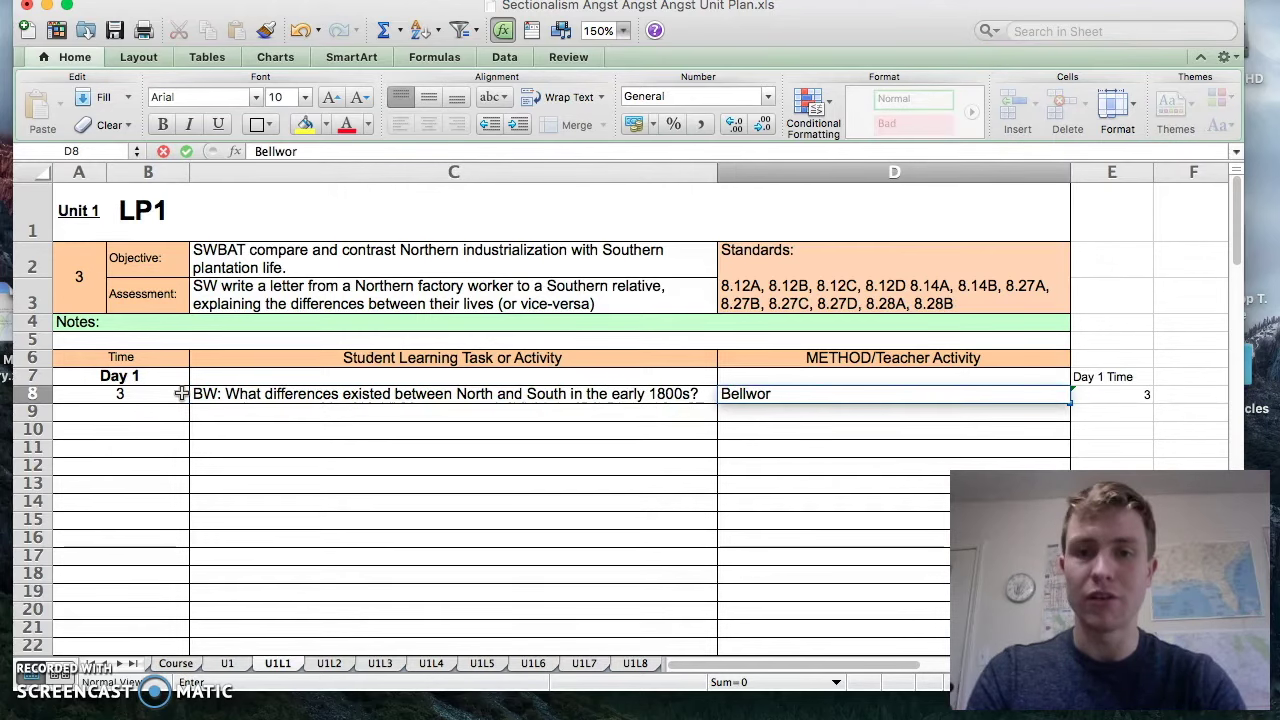
{"action": "type", "text": "k."}
{"action": "key", "text": "Return"}
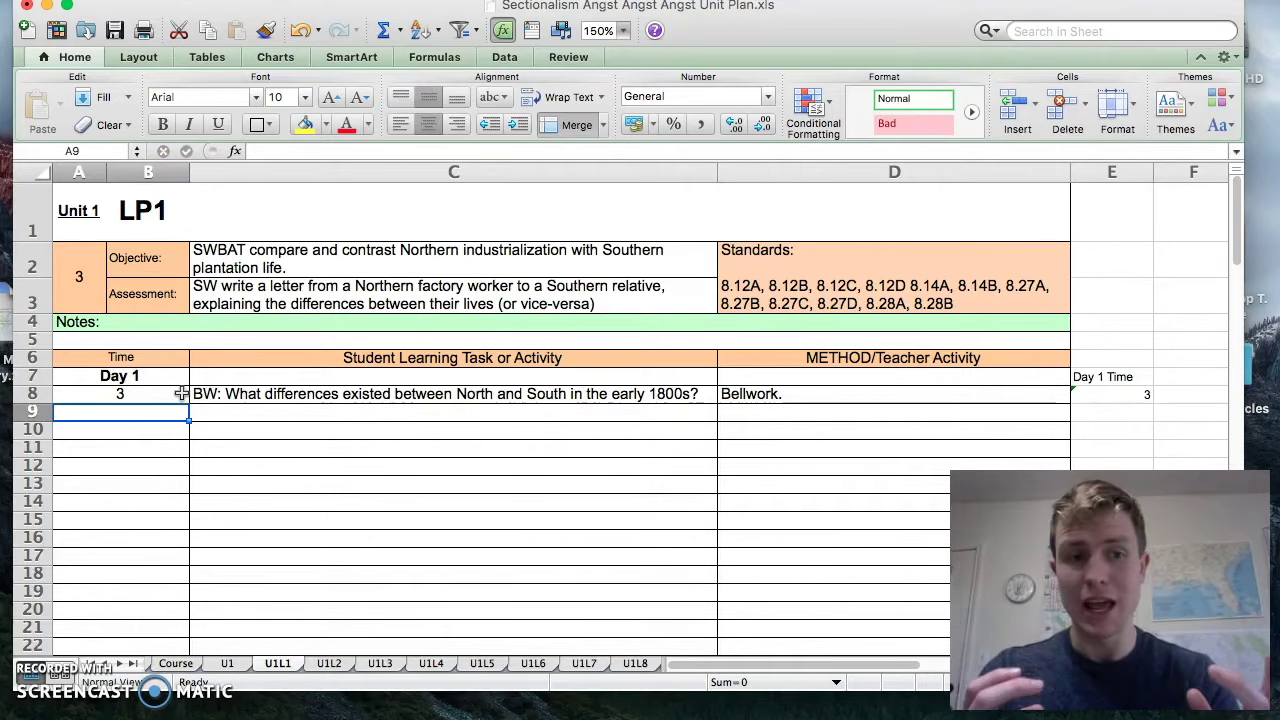
Fill row 9 with time 2 and the student activity "Prayer: read excerpt from President Obama's speech in Selma."
{"action": "type", "text": "2"}
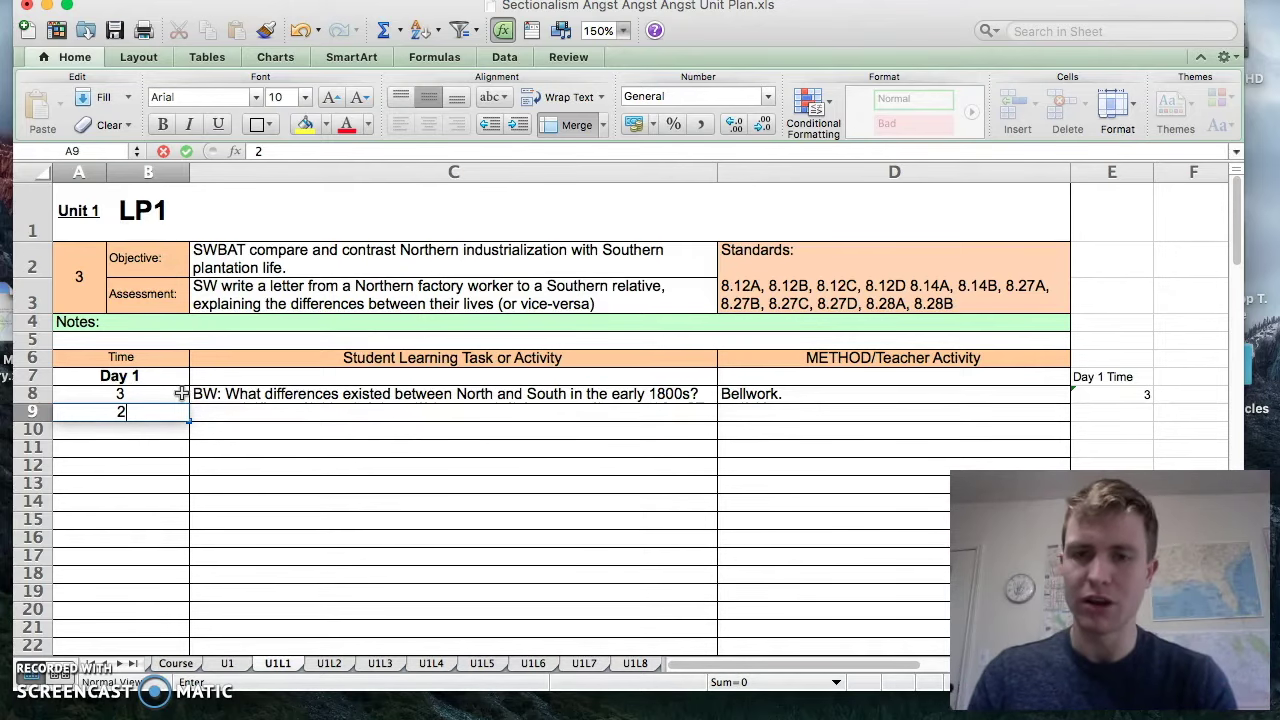
{"action": "key", "text": "Tab"}
{"action": "type", "text": "Prayer."}
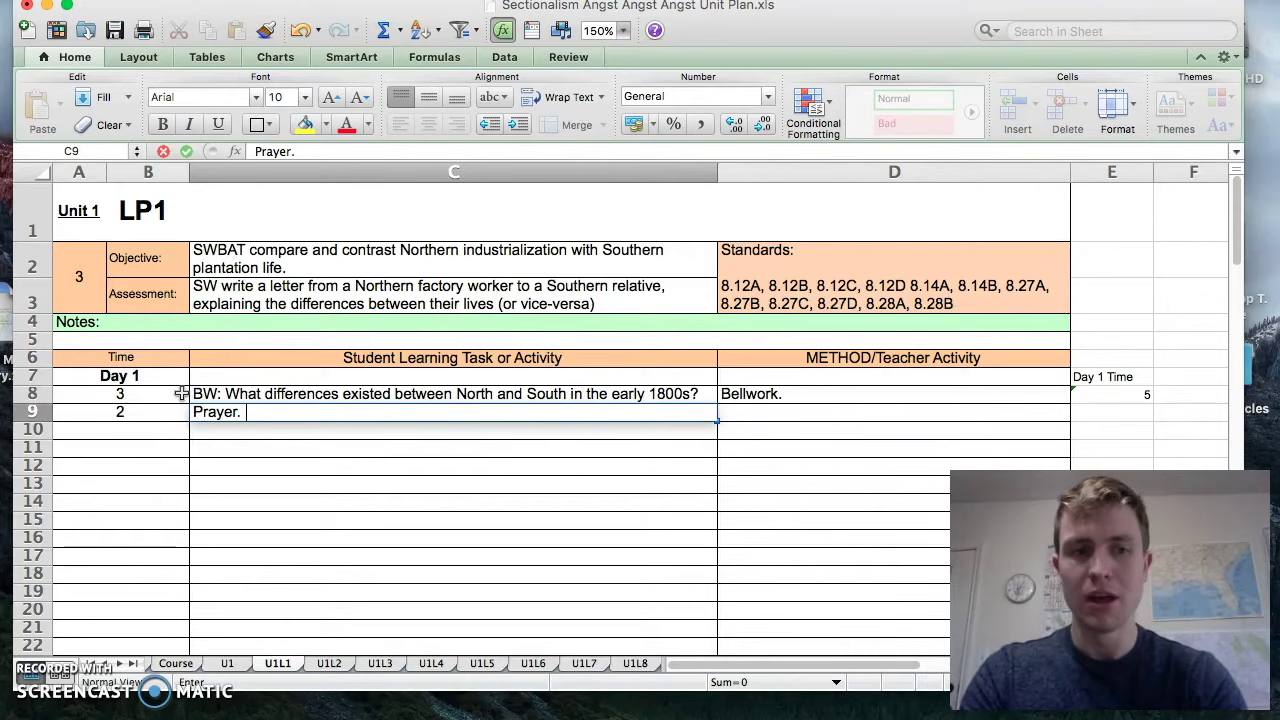
{"action": "key", "text": "BackSpace"}
{"action": "key", "text": "BackSpace"}
{"action": "type", "text": ": re"}
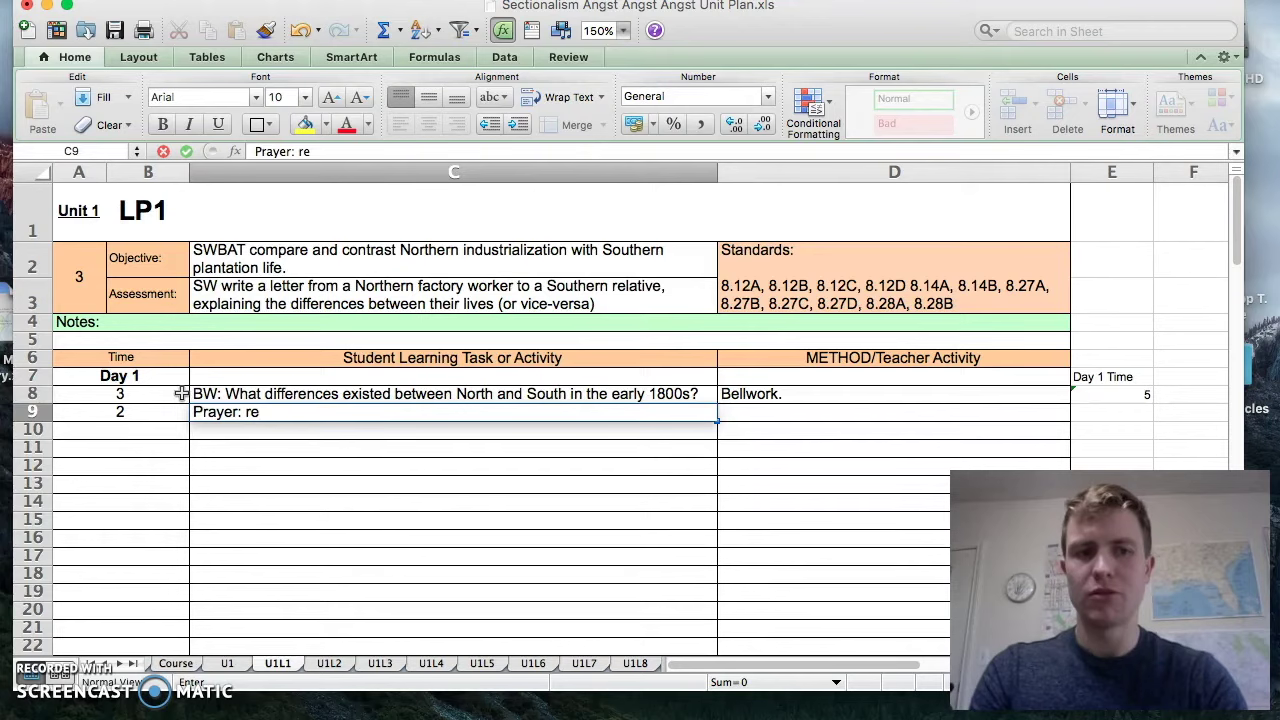
{"action": "type", "text": "ad excerpt from Preside"}
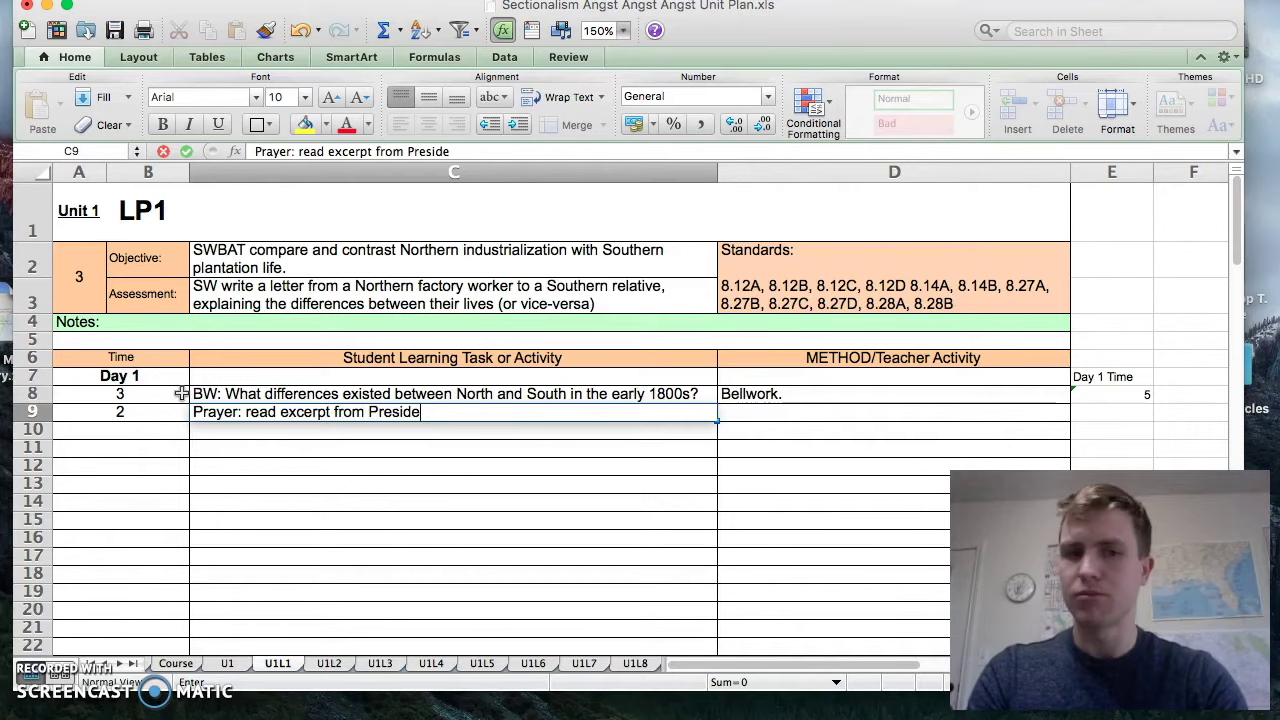
{"action": "type", "text": "nt Obama's speech in Selma"}
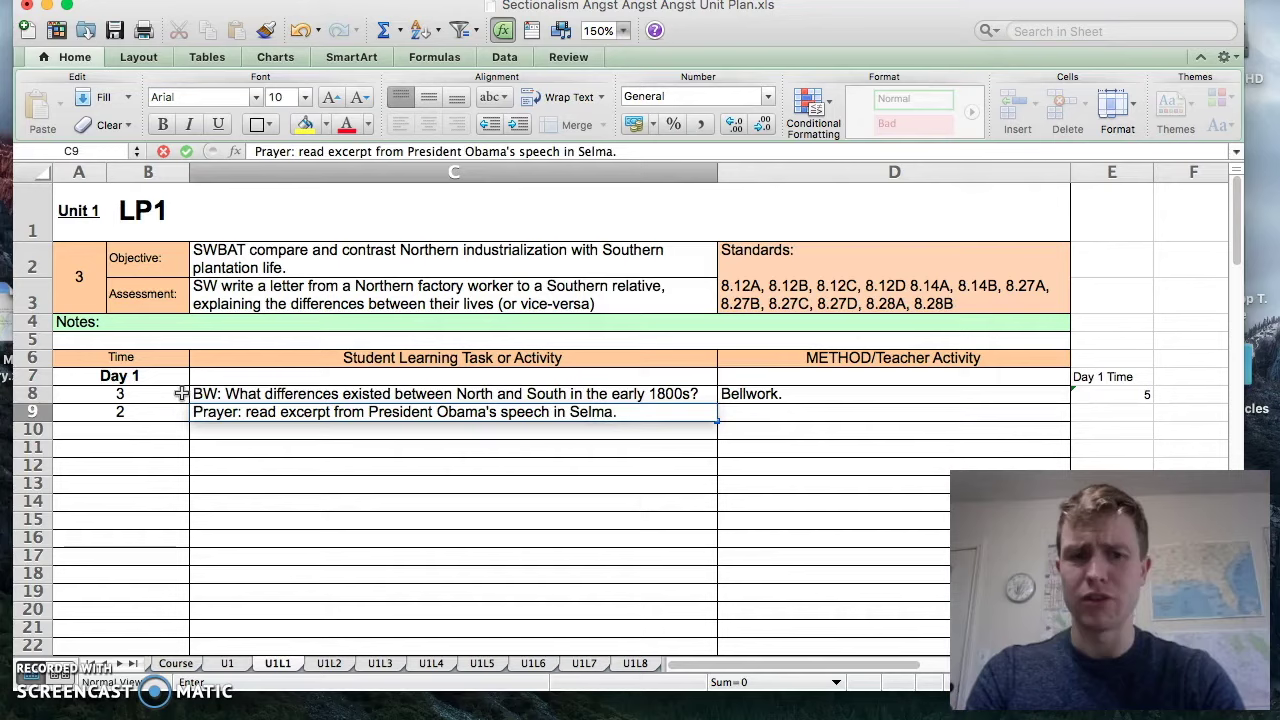
{"action": "type", "text": "."}
{"action": "key", "text": "Tab"}
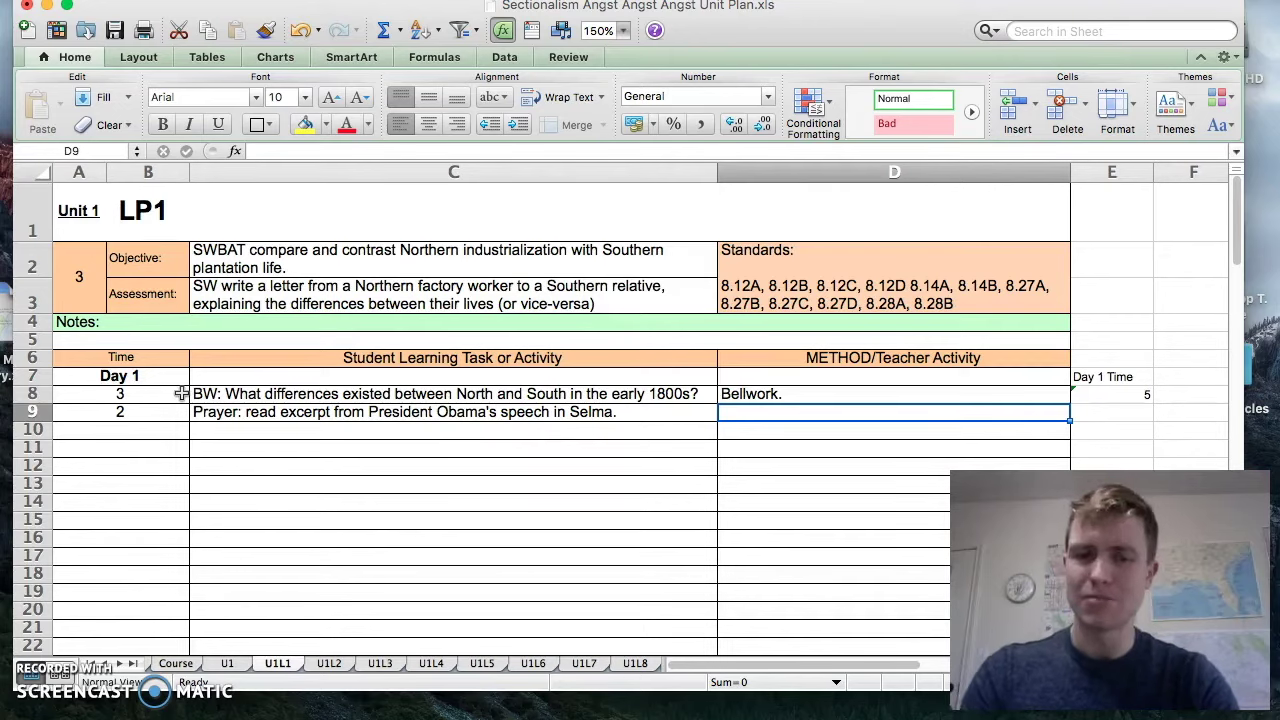
Enter "Prayer." as the teacher method for the row 9 activity
{"action": "type", "text": "Pr"}
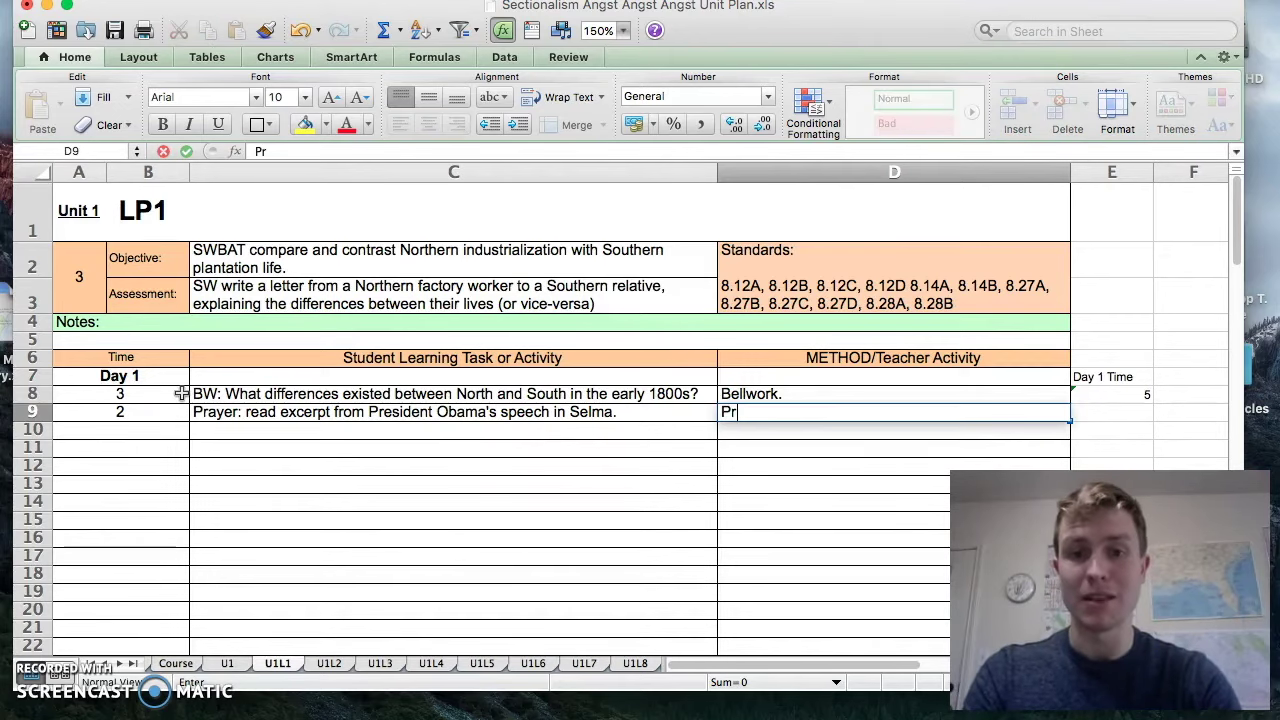
{"action": "type", "text": "ayer."}
{"action": "key", "text": "Return"}
Enter in row 10 time 5 and activity "Guided discussion: what were major differences between Northern and Southern life in the early/mid 1800s? Students will share BW answers."
{"action": "type", "text": "5"}
{"action": "key", "text": "Tab"}
{"action": "type", "text": "G"}
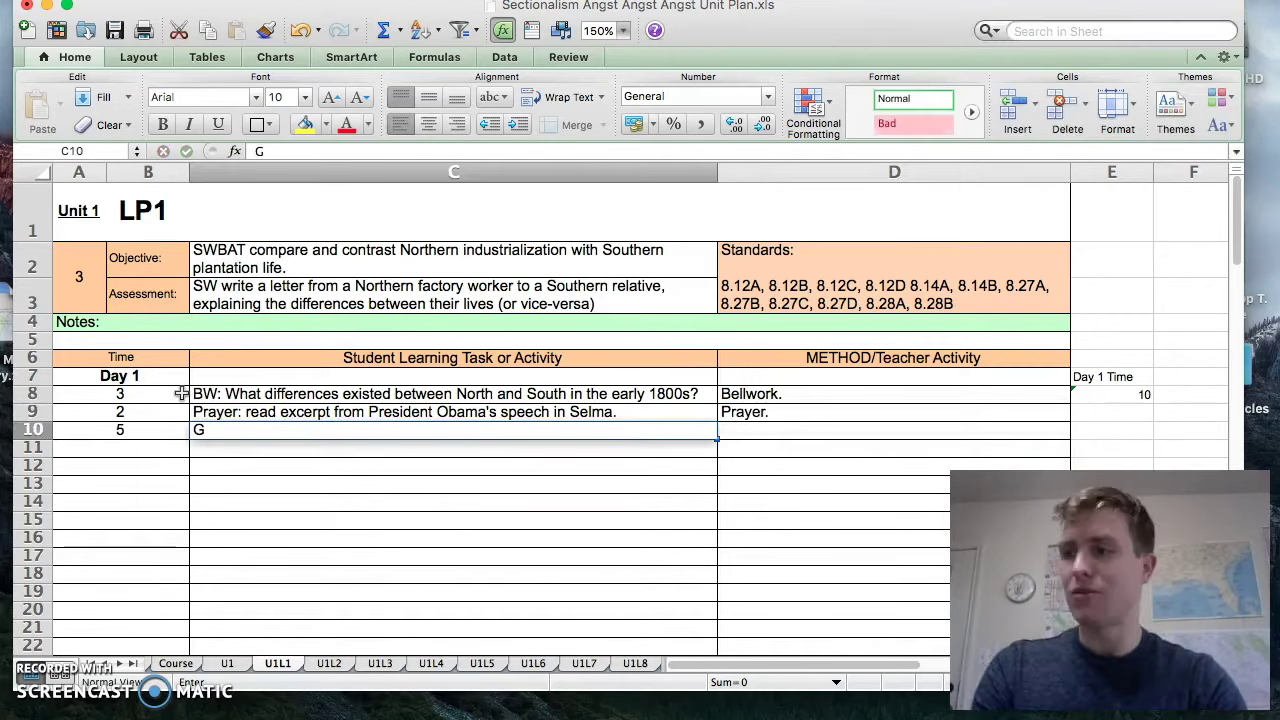
{"action": "type", "text": "uided discussion"}
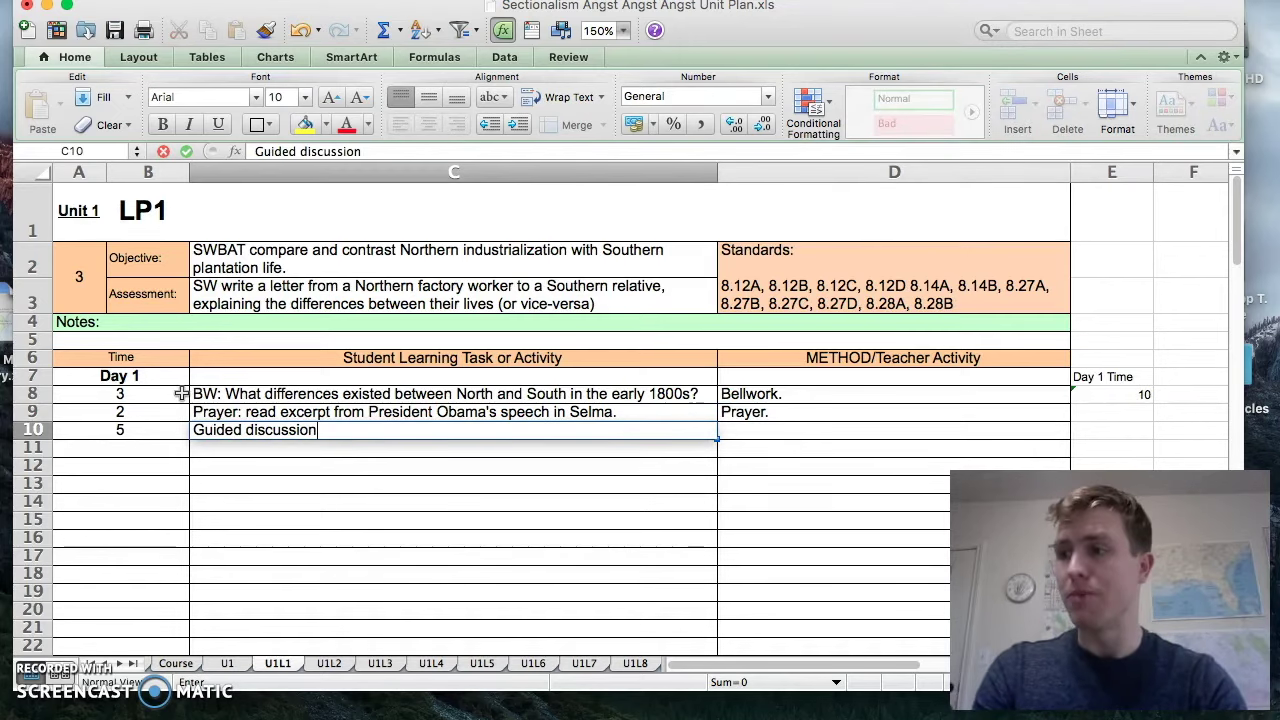
{"action": "type", "text": ": what were major differences"}
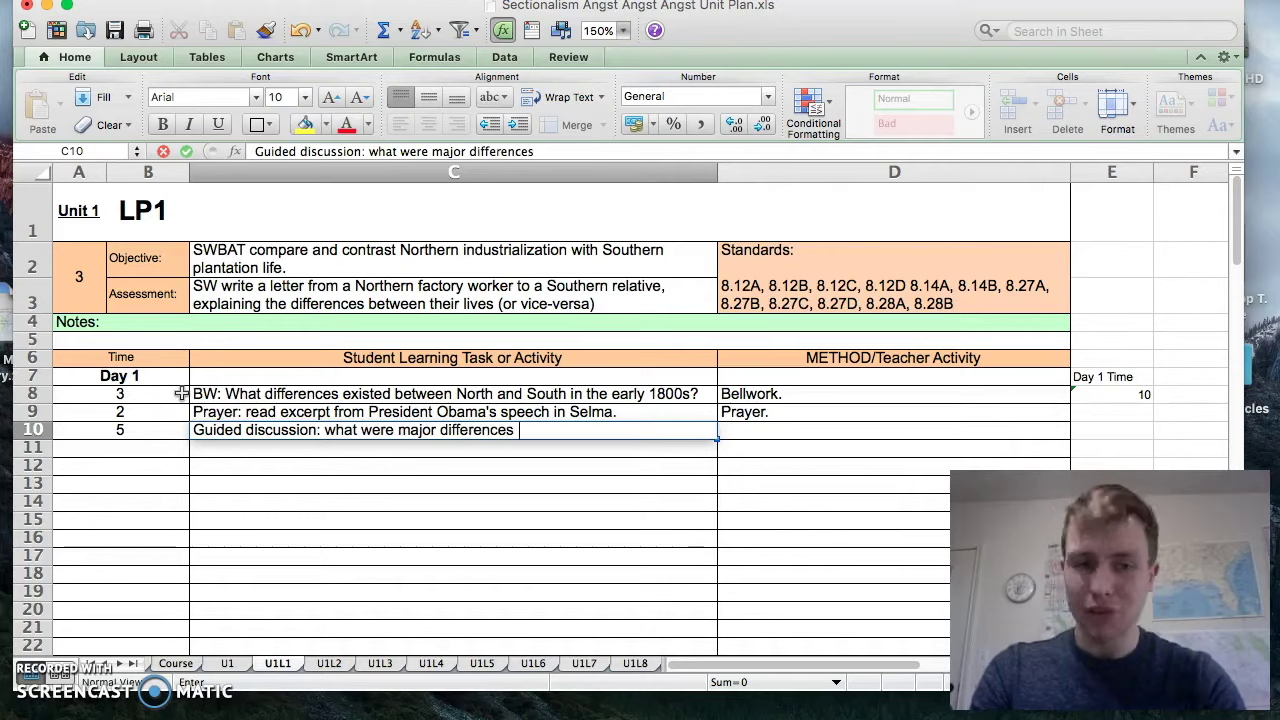
{"action": "type", "text": " bet"}
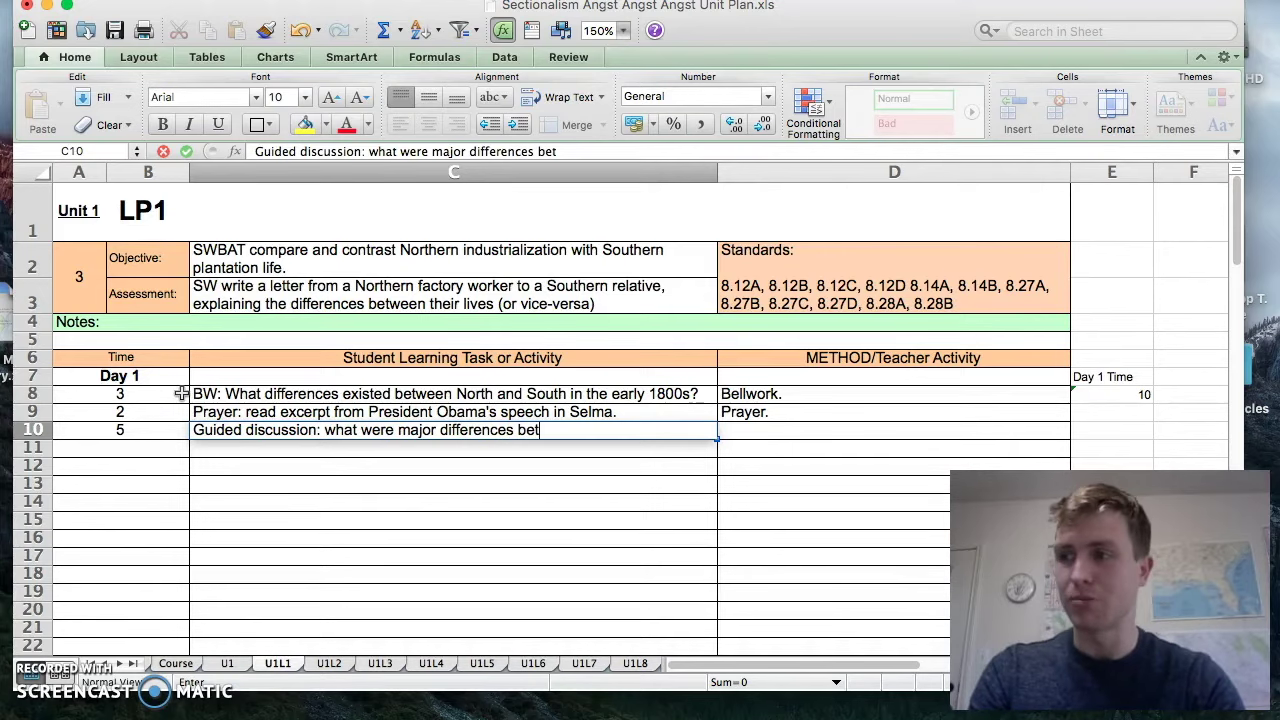
{"action": "type", "text": "ween Northern and Southern life in the"}
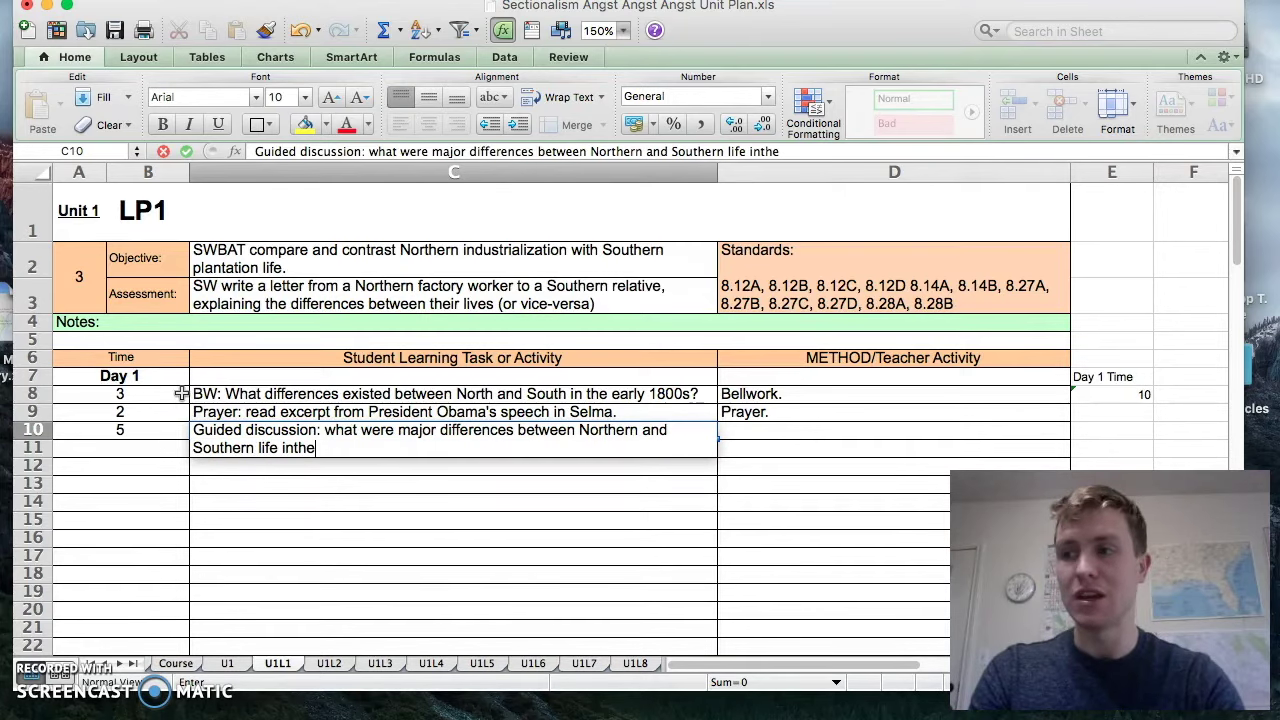
{"action": "type", "text": " early/mid 18"}
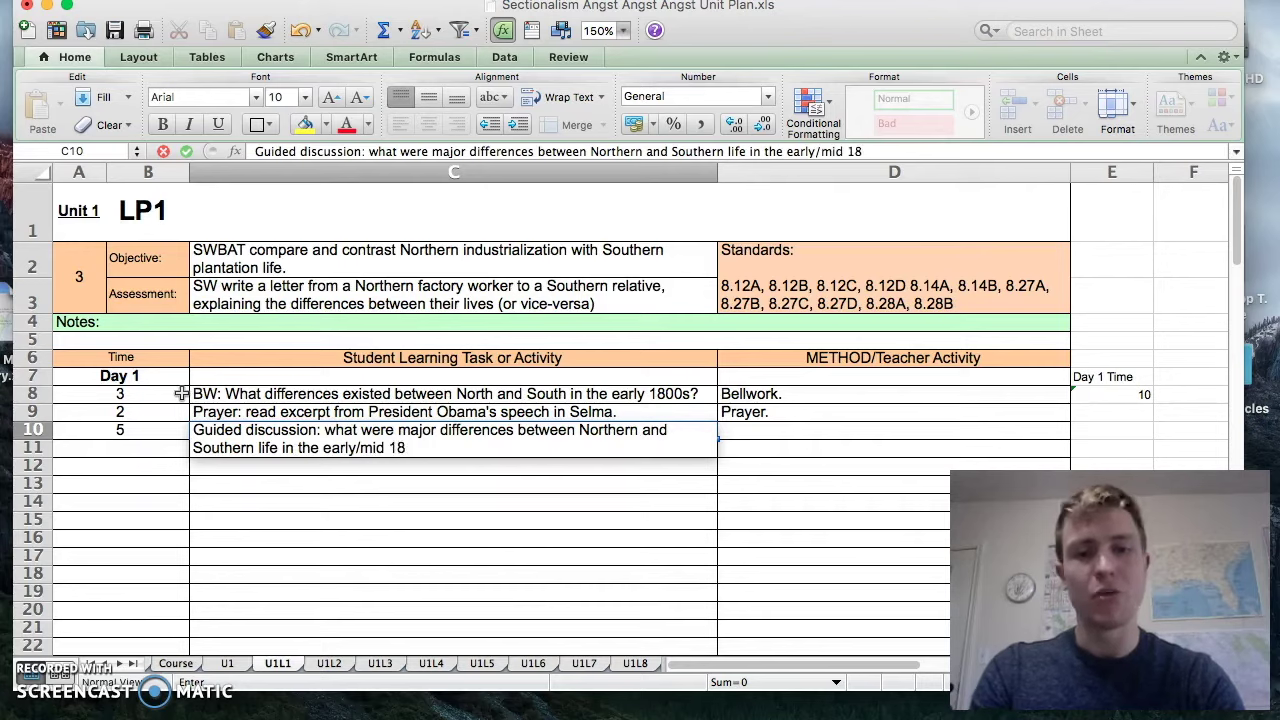
{"action": "type", "text": "00s?"}
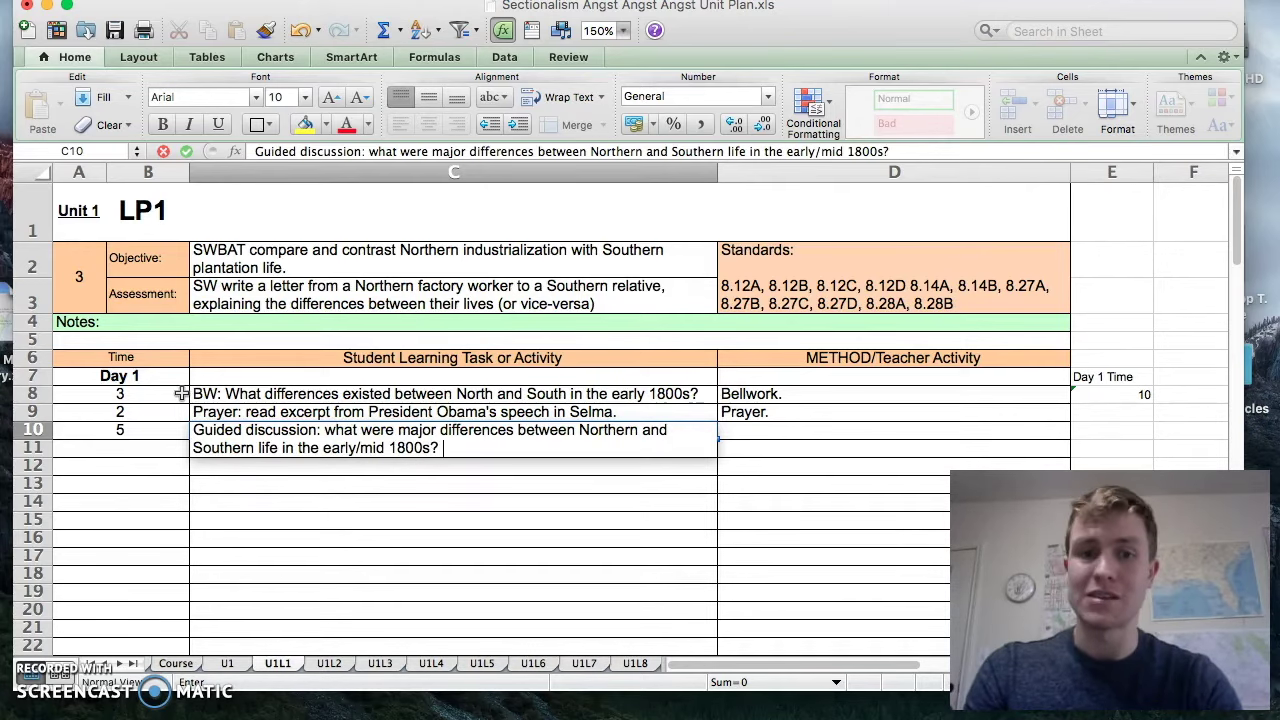
{"action": "type", "text": " Students w"}
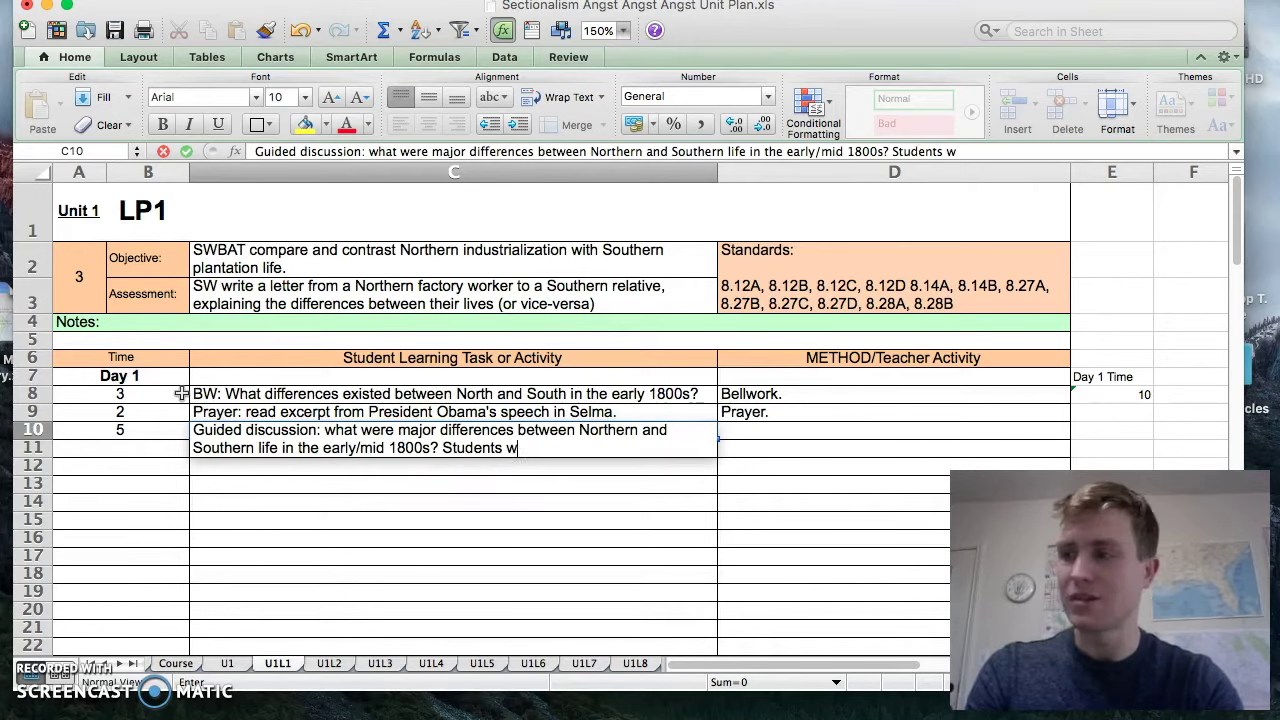
{"action": "type", "text": "ill share BW"}
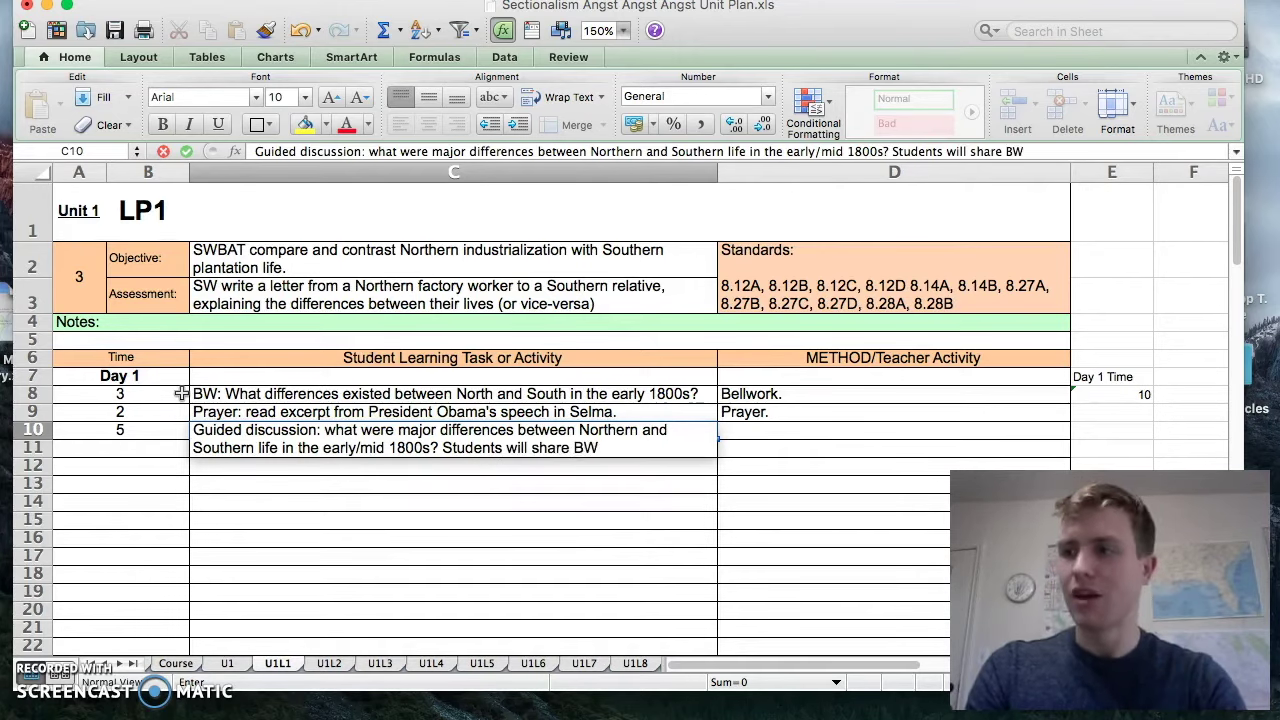
{"action": "type", "text": " answers."}
{"action": "key", "text": "Tab"}
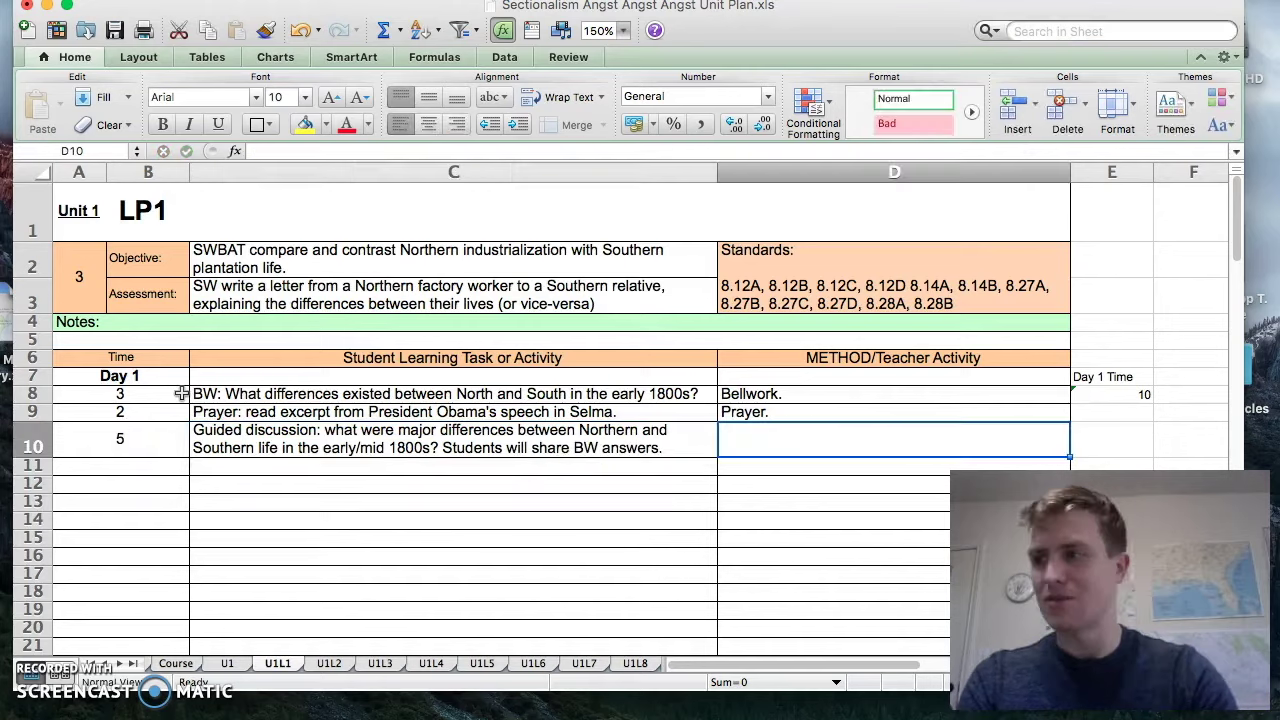
Enter "Guided discussion." as the teacher method for the row 10 activity
{"action": "type", "text": "Guided"}
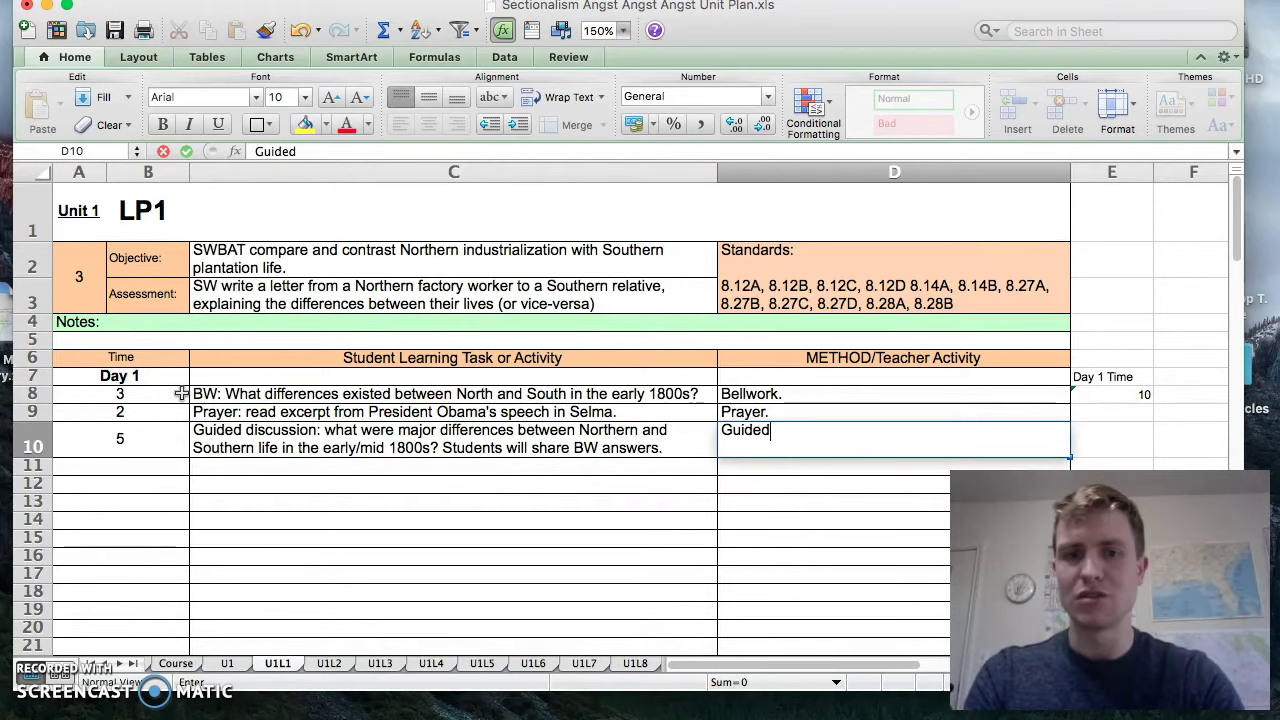
{"action": "type", "text": " discussion."}
{"action": "key", "text": "Return"}
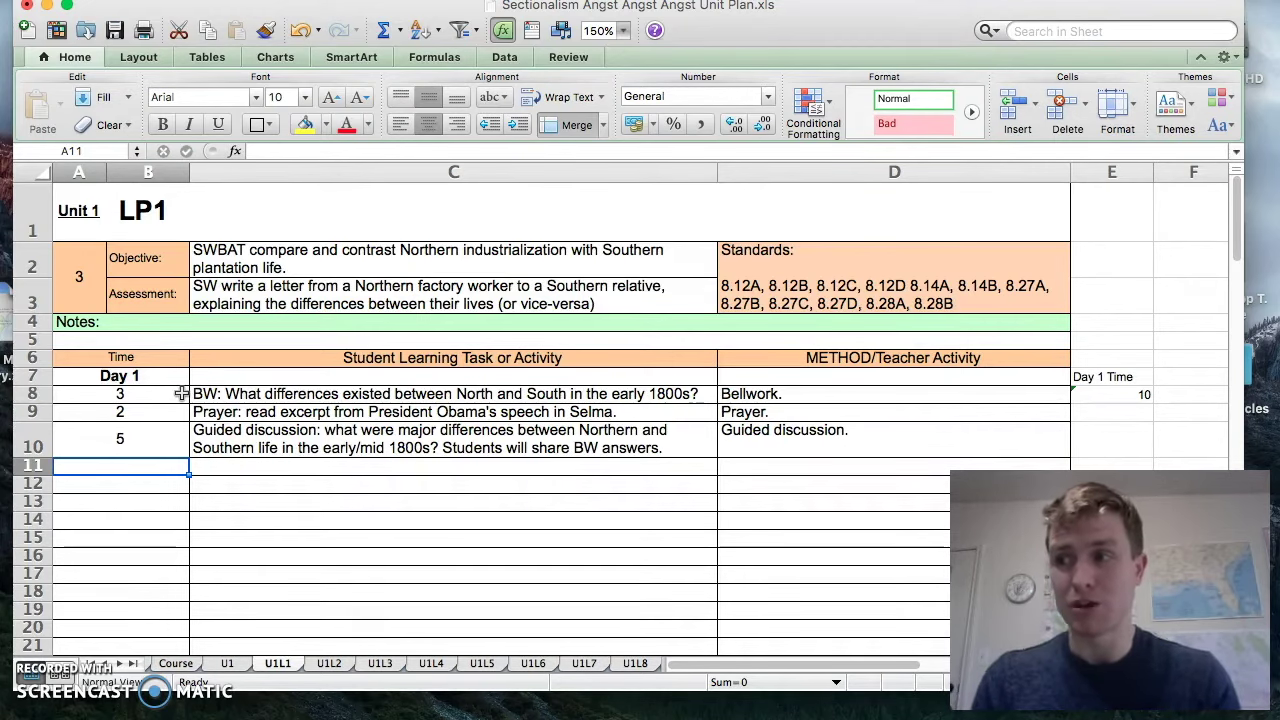
Enter in row 11 time 8 and the activity text "Guided evaluation of primary source describing work shifts of the Lowell Mills."
{"action": "type", "text": "8"}
{"action": "key", "text": "Tab"}
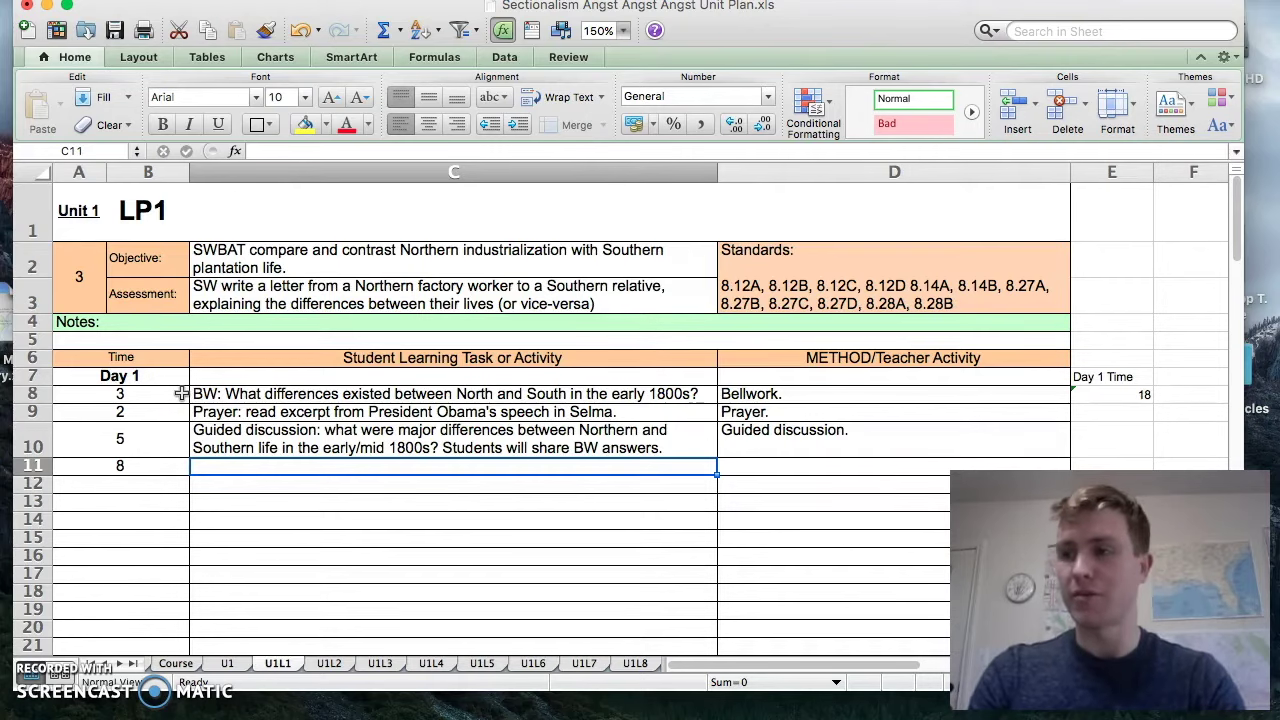
{"action": "type", "text": "Guided evaluation of primary source describing work shifts of"}
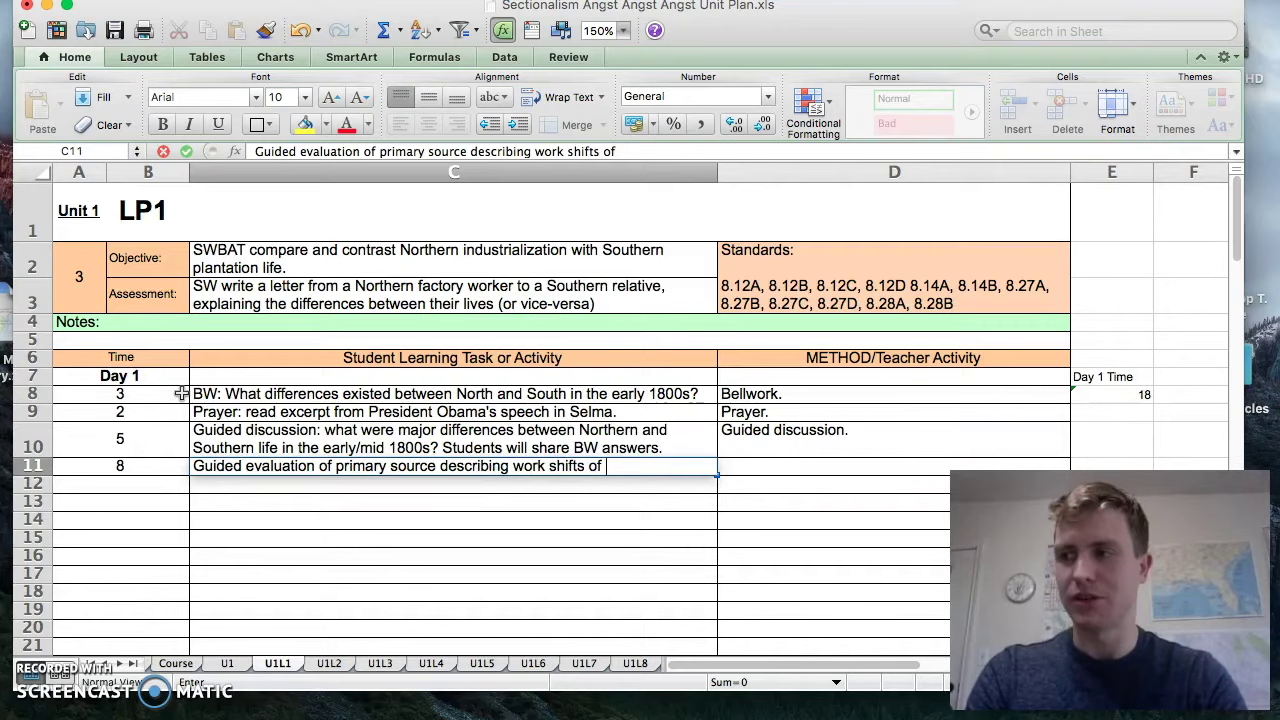
{"action": "type", "text": " the Lowell "}
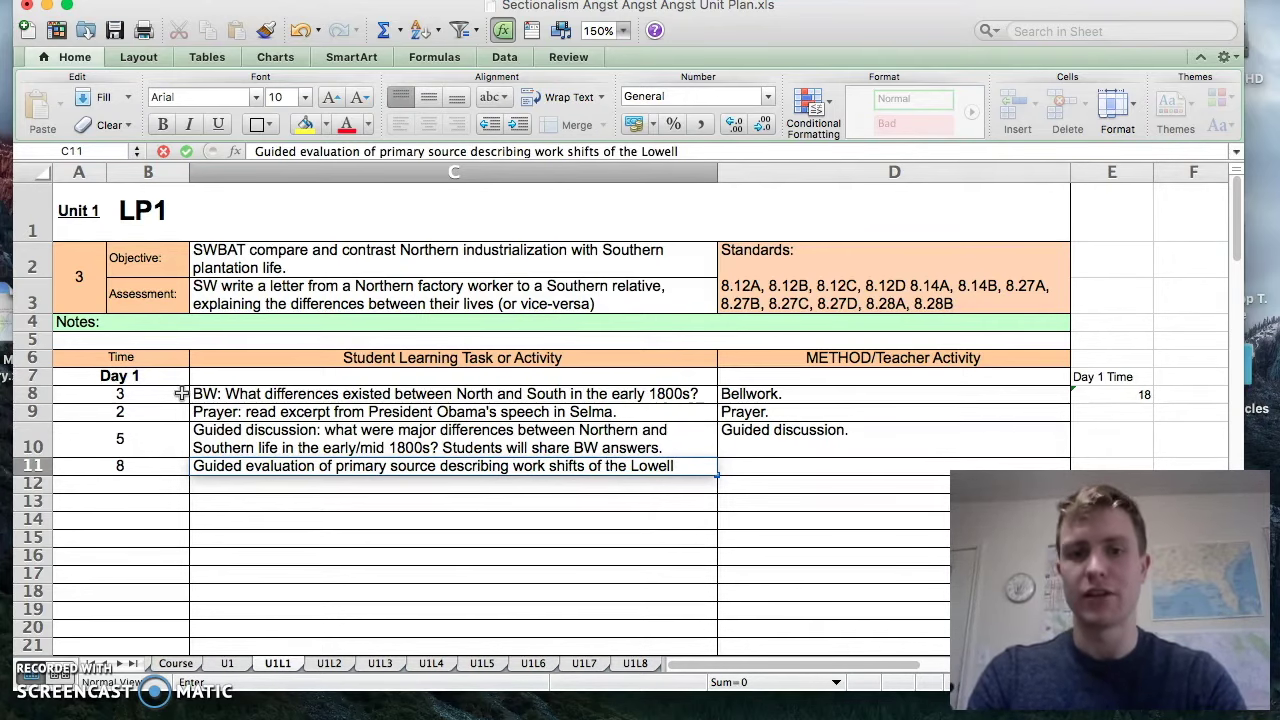
{"action": "type", "text": "Mills"}
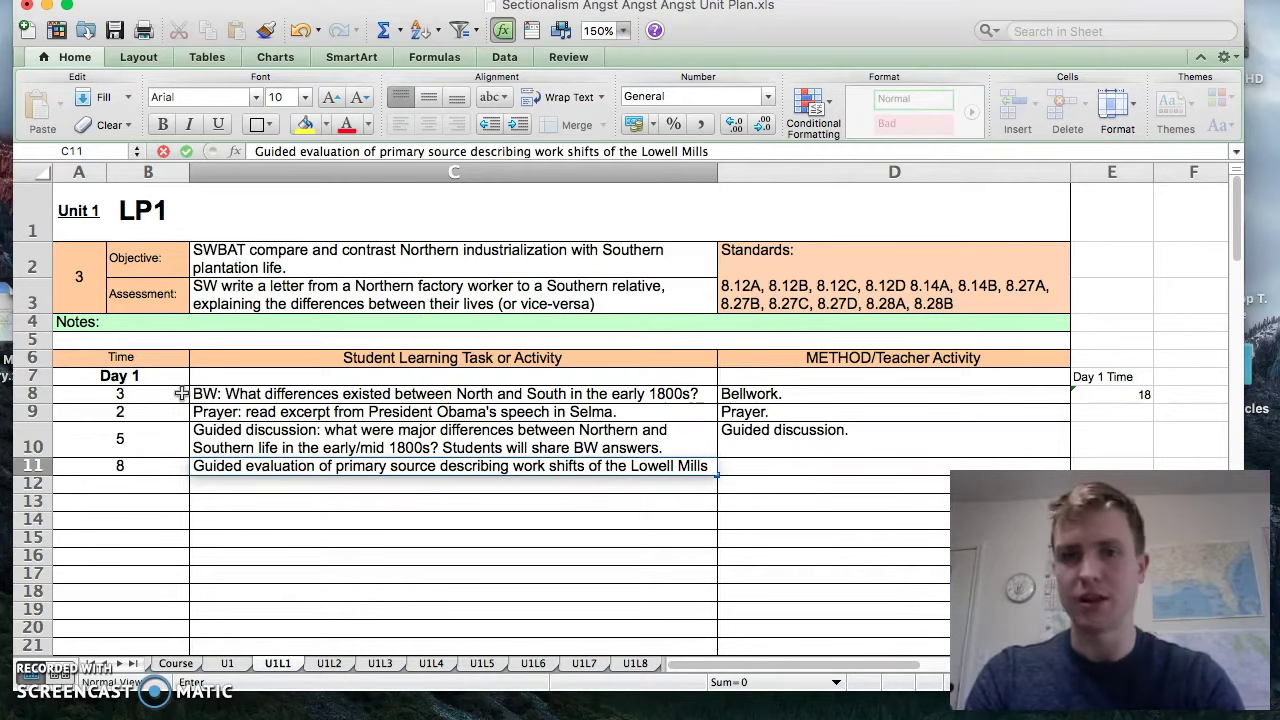
{"action": "type", "text": "."}
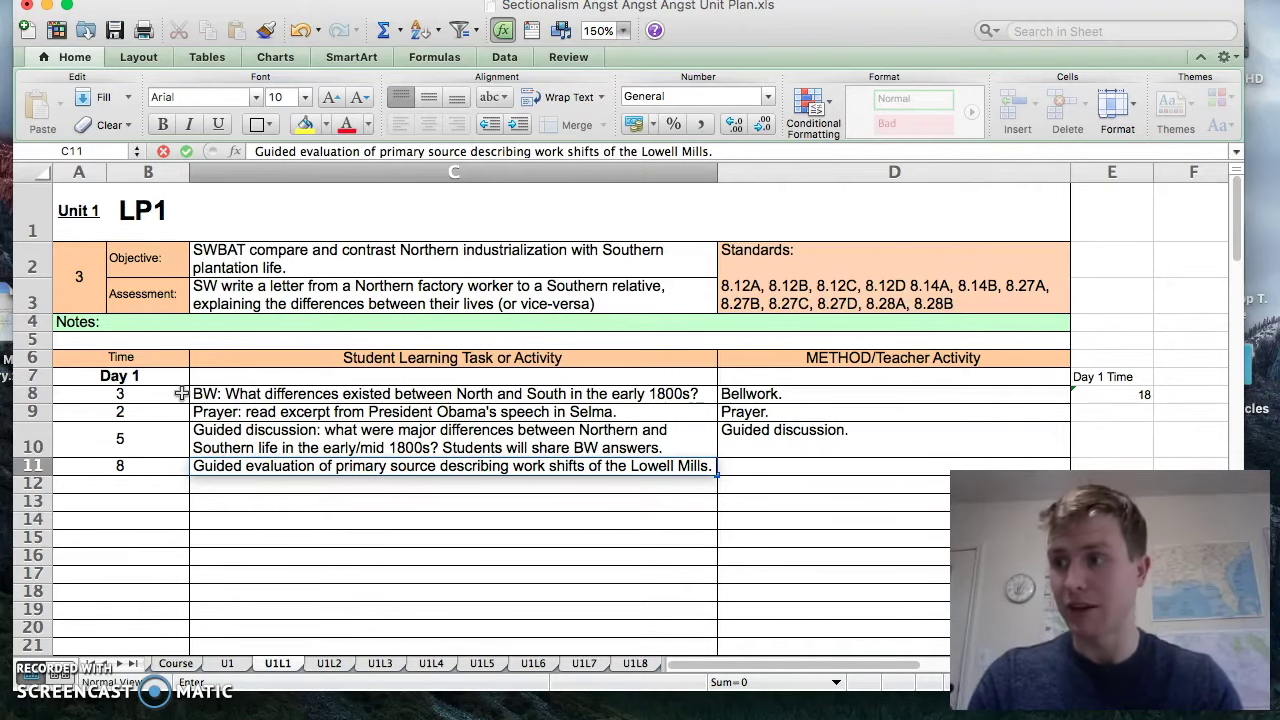
Continue the row 11 activity with "Students will investigate and annotate the document with how long workers had to work per day,"
{"action": "type", "text": " Stude"}
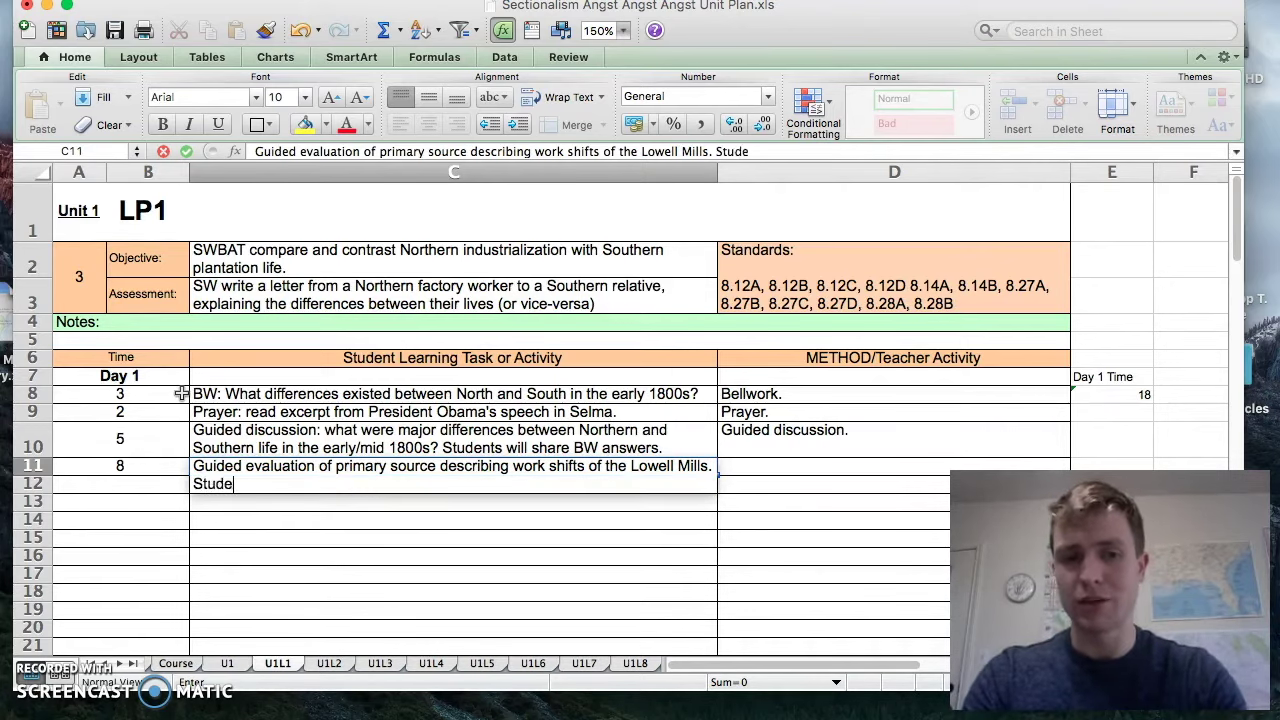
{"action": "type", "text": "nts wi"}
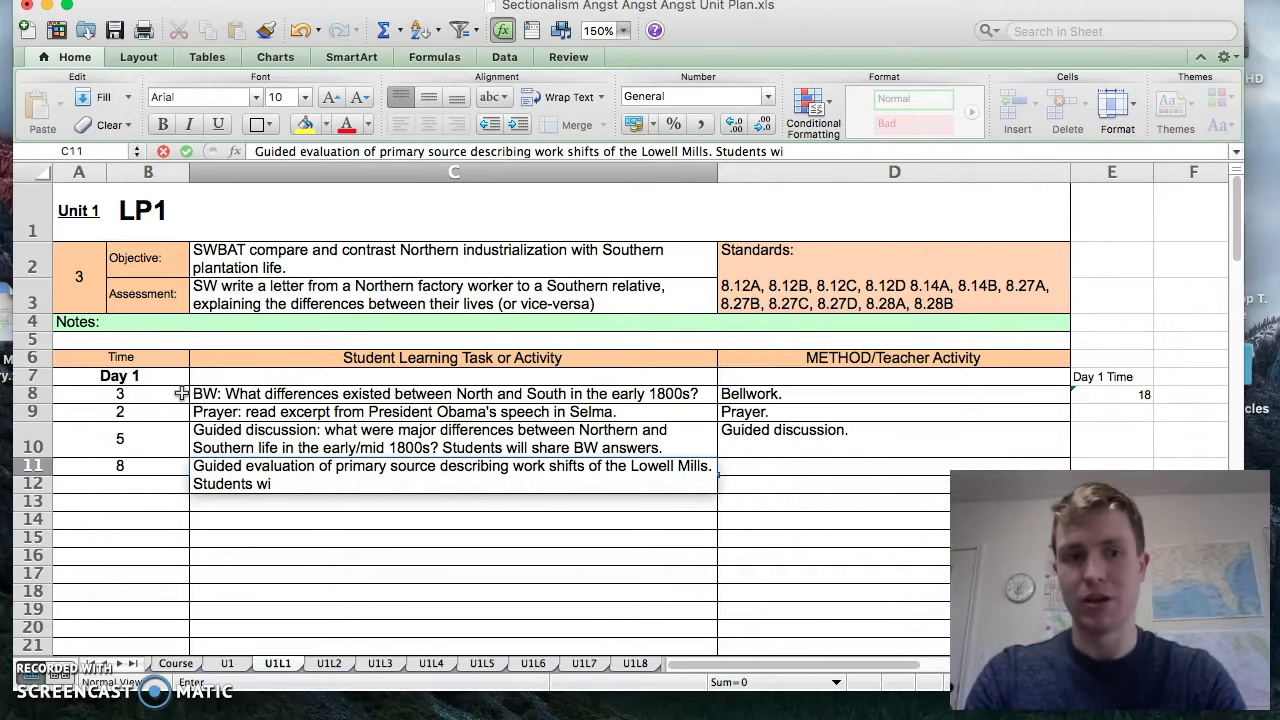
{"action": "type", "text": "ll investig"}
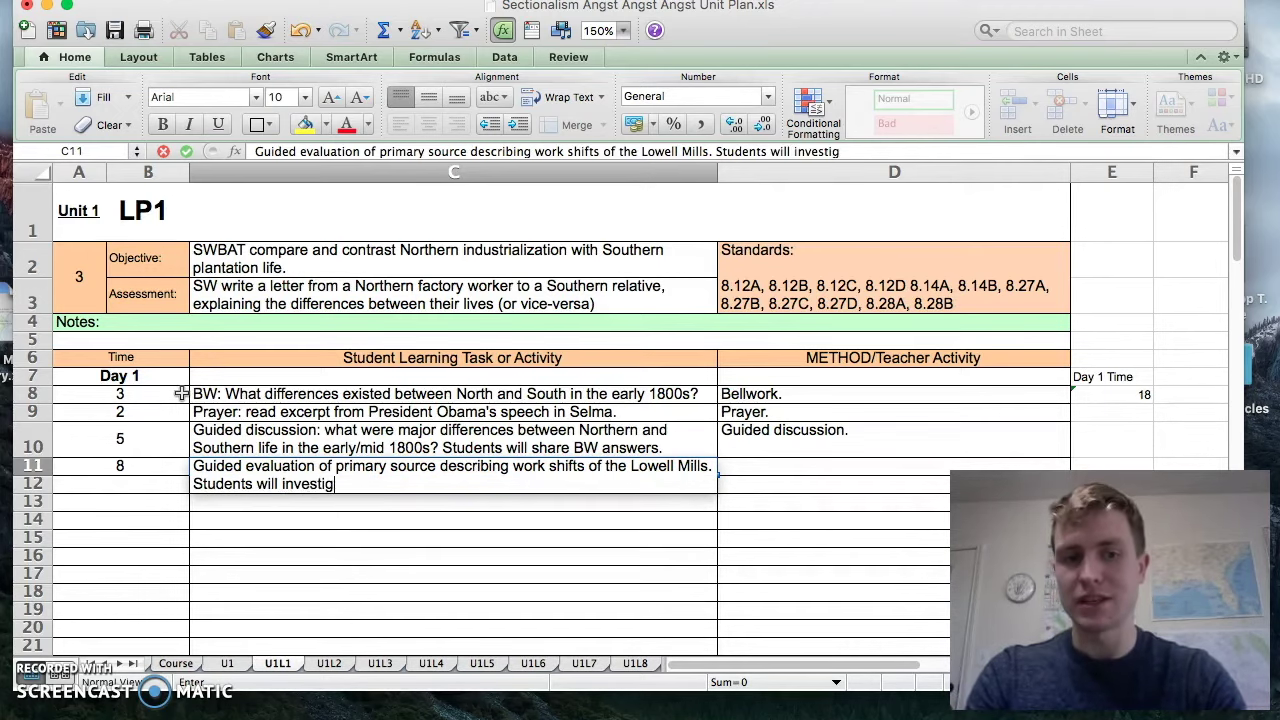
{"action": "type", "text": "ate and annotate"}
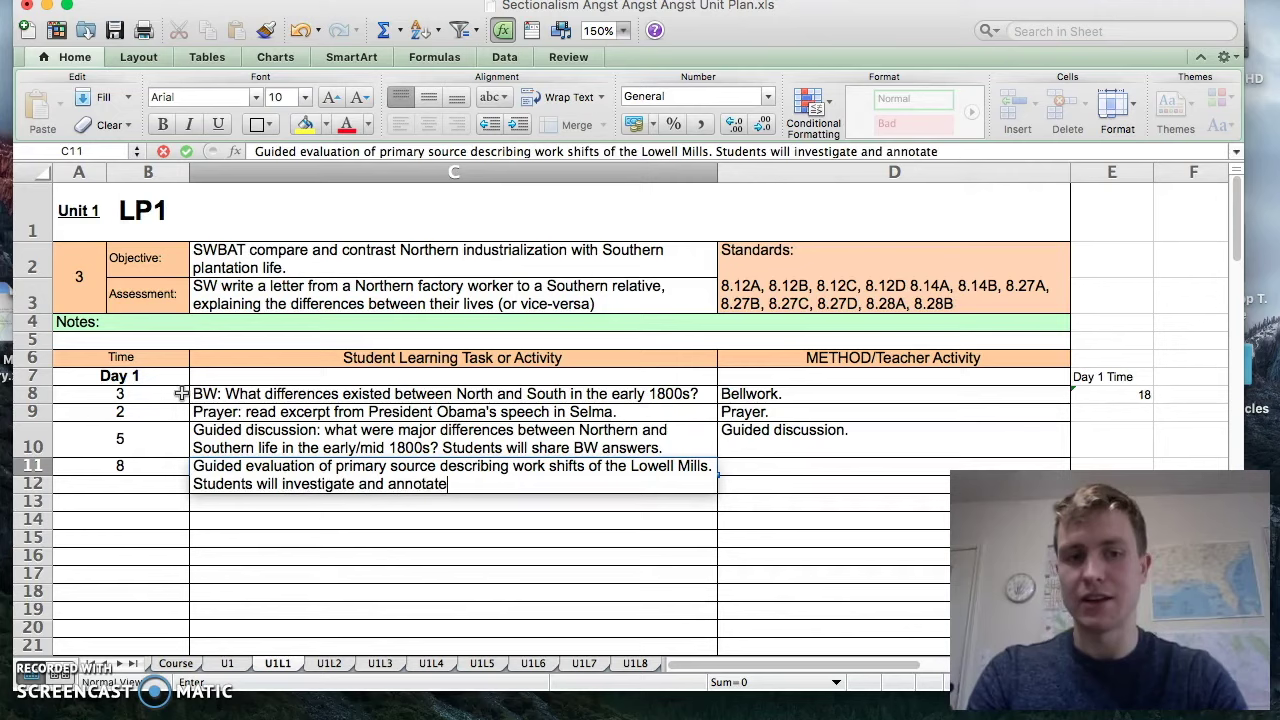
{"action": "type", "text": "document w"}
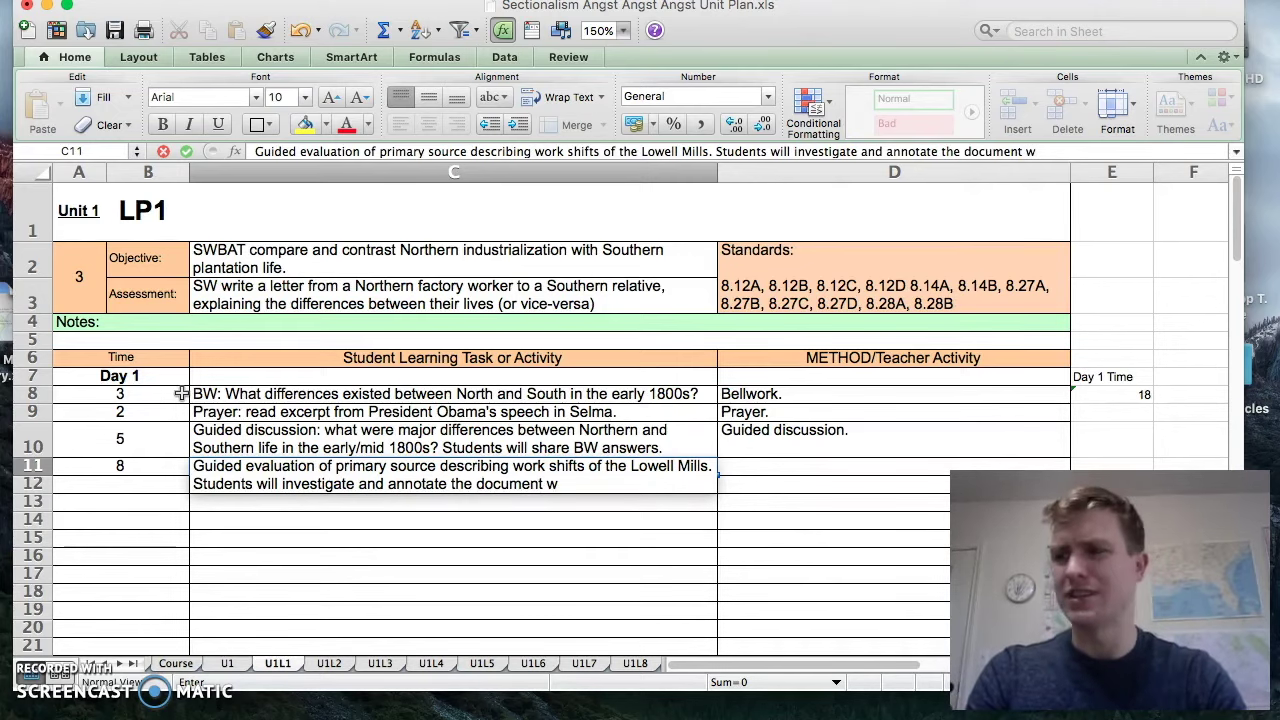
{"action": "type", "text": "ith how long"}
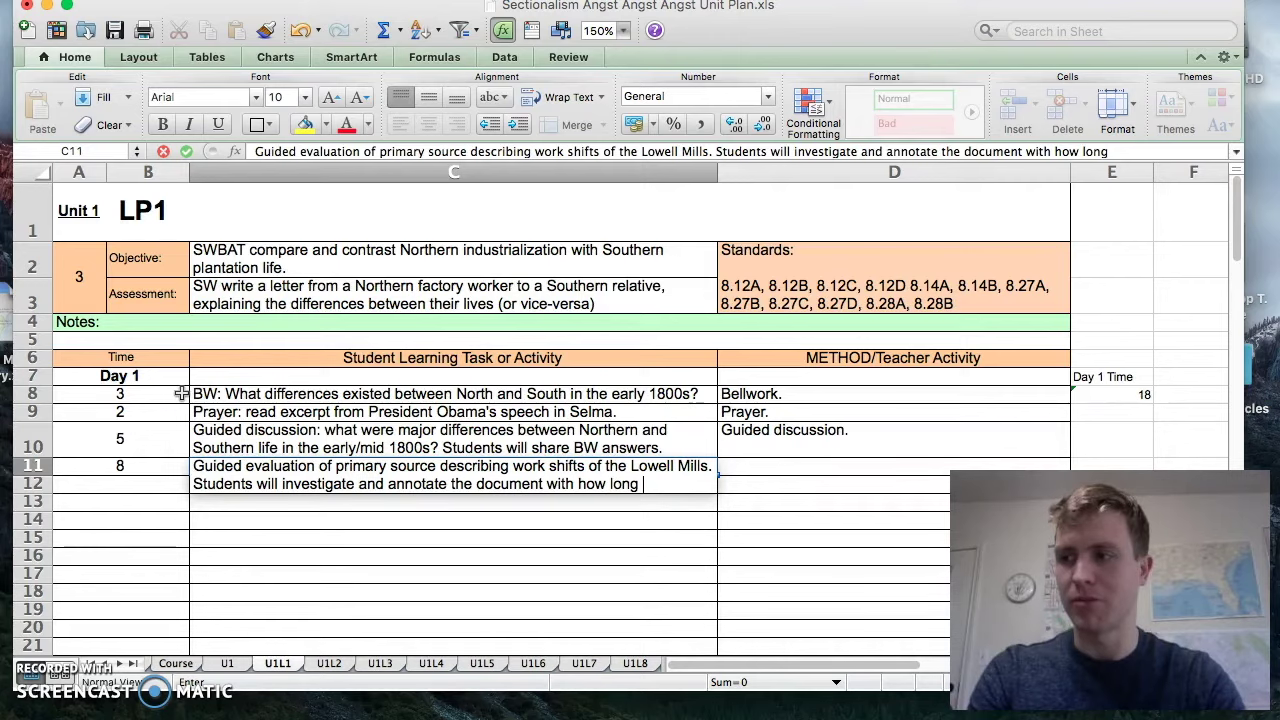
{"action": "type", "text": " workers had"}
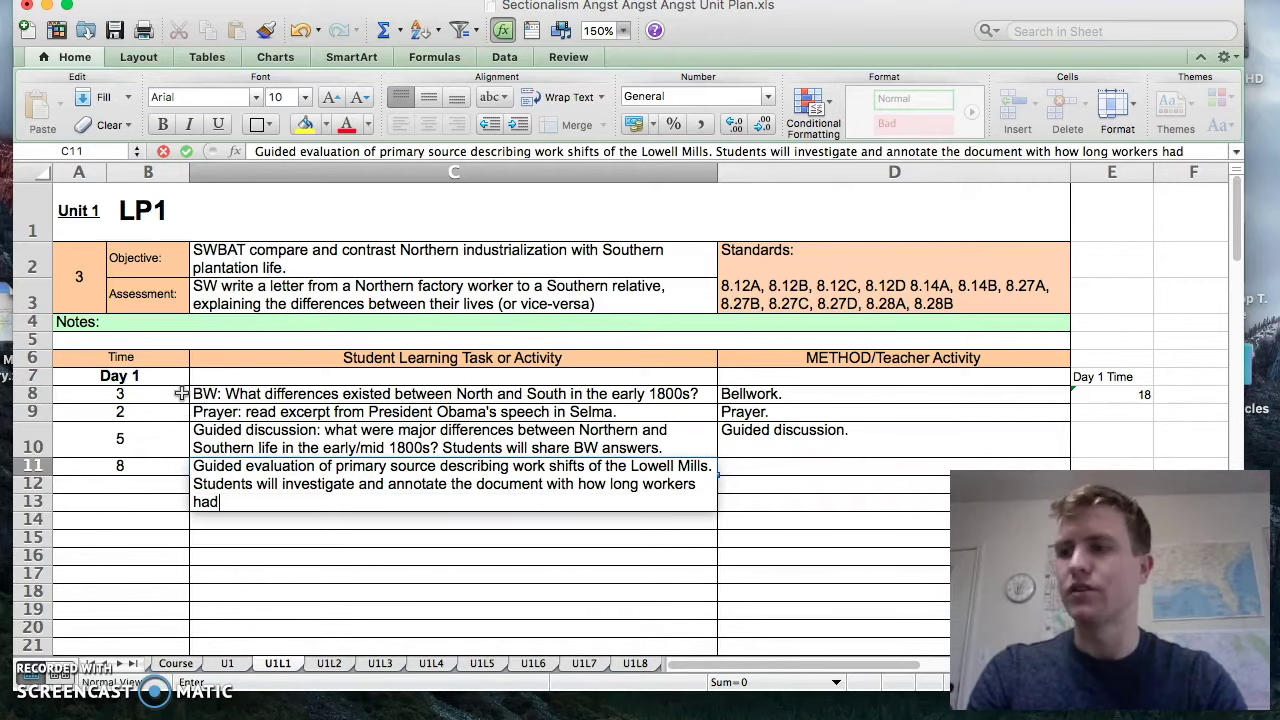
{"action": "type", "text": " to work per day,"}
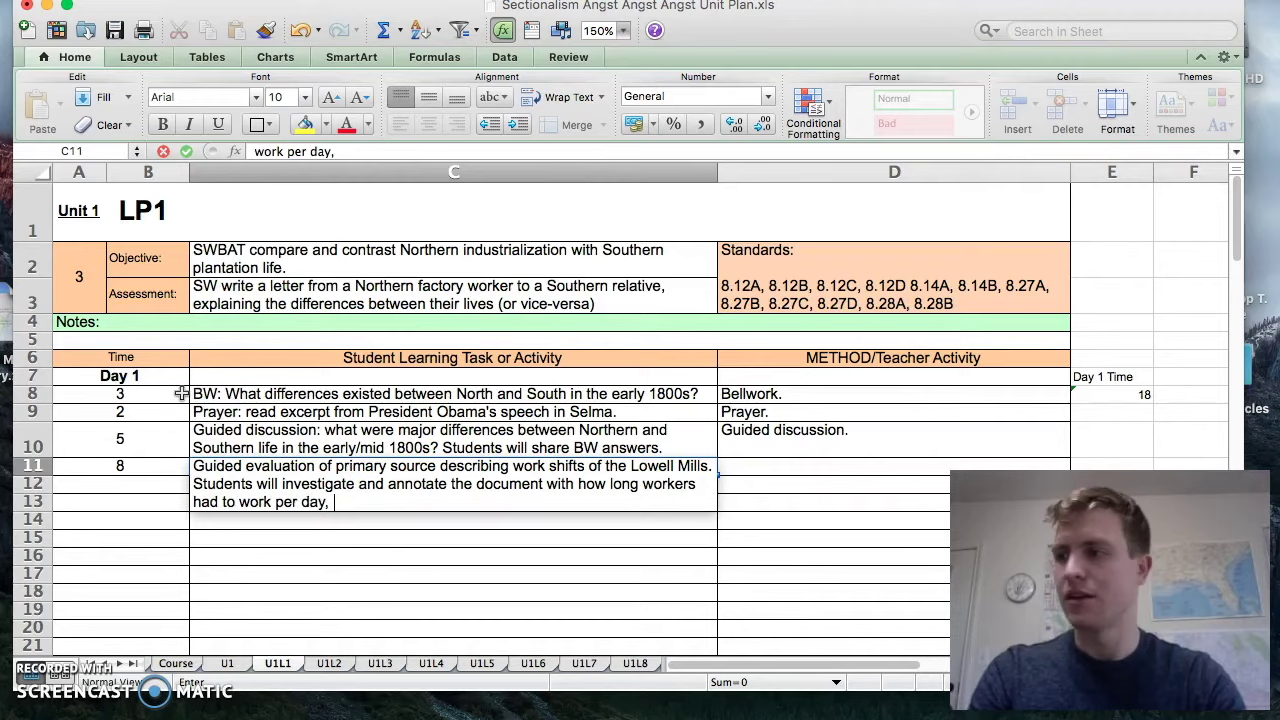
Complete the row 11 activity with "how long they were given for breaks, and speculate about the nature of their working conditions."
{"action": "type", "text": " how long they g"}
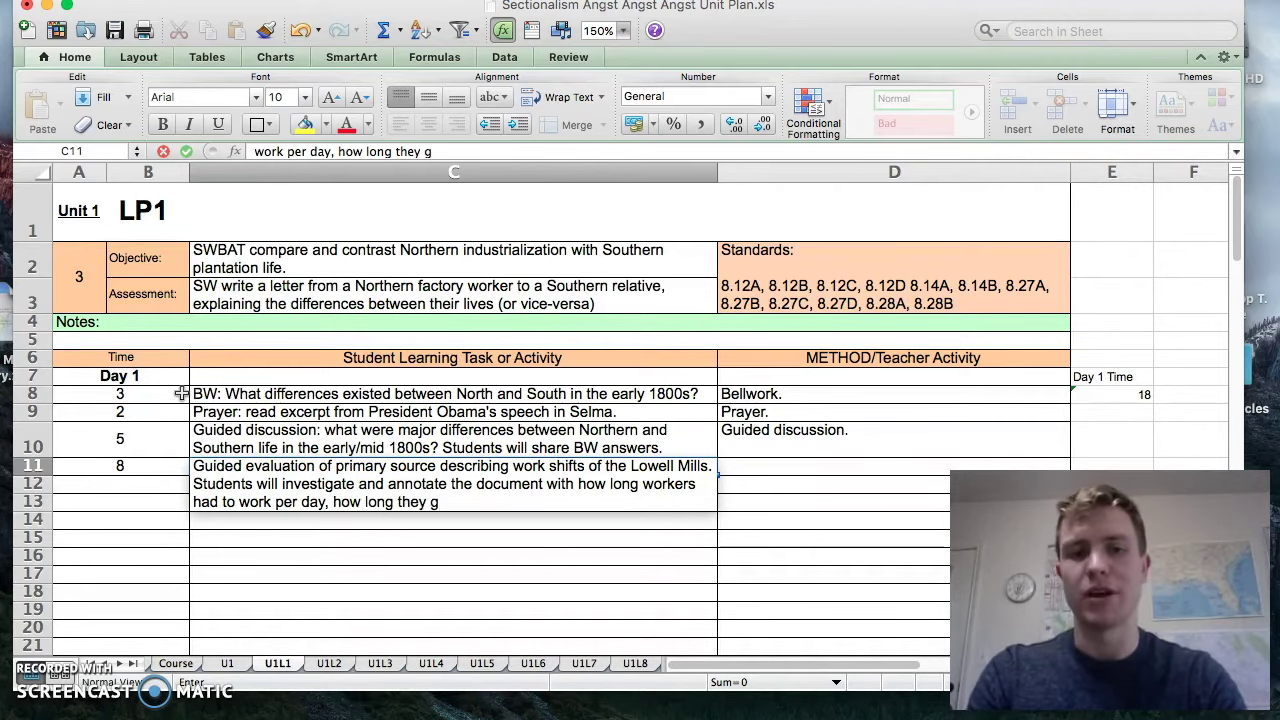
{"action": "key", "text": "BackSpace"}
{"action": "type", "text": "were given for breaks"}
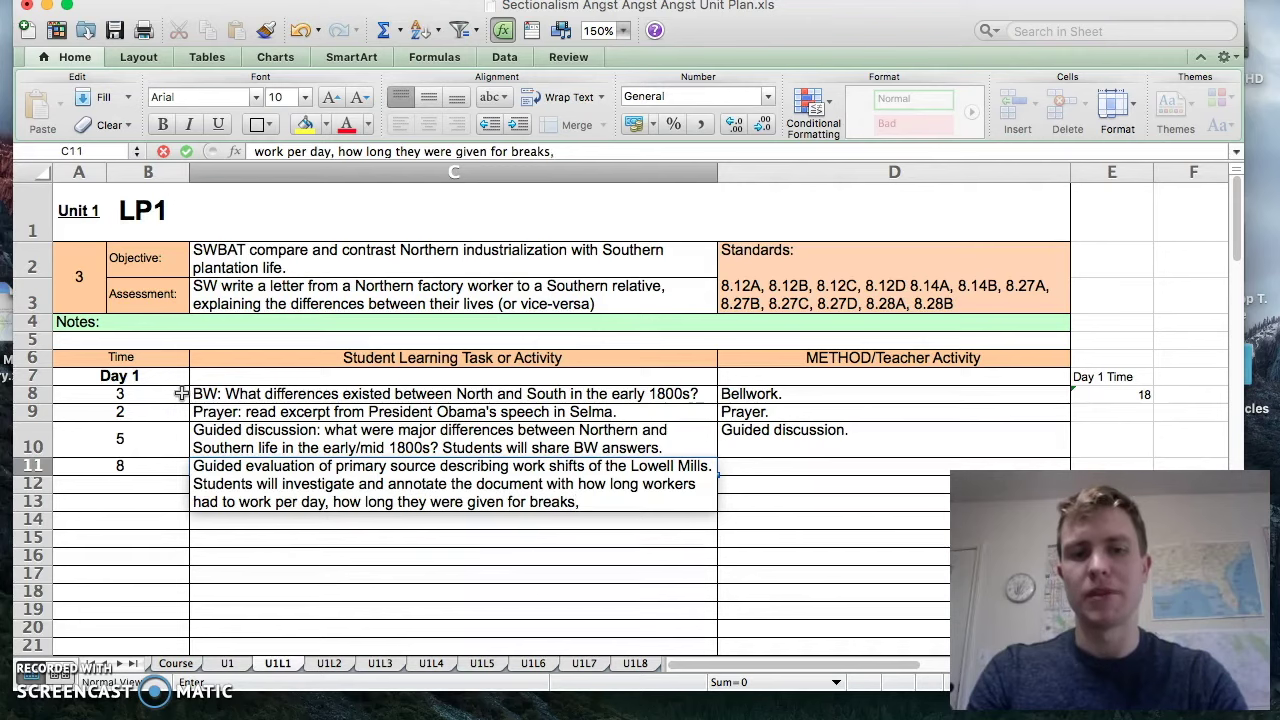
{"action": "type", "text": ", and sepculate"}
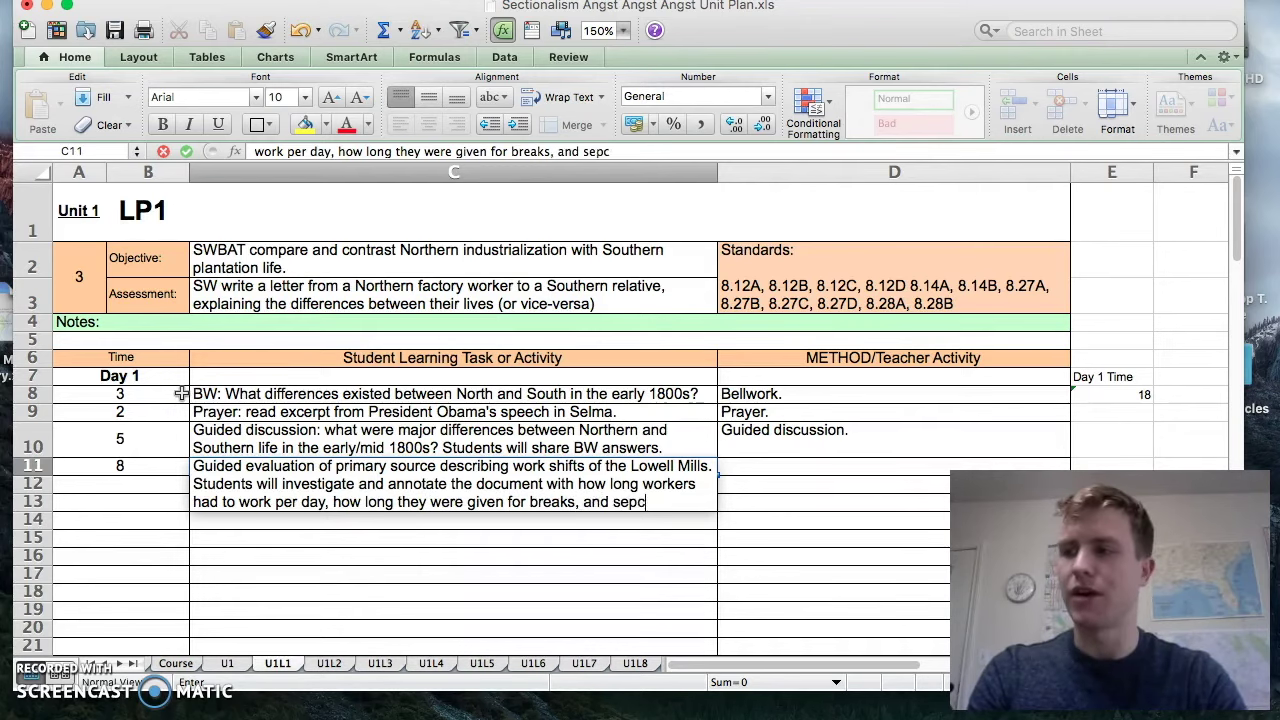
{"action": "key", "text": "BackSpace"}
{"action": "key", "text": "BackSpace"}
{"action": "key", "text": "BackSpace"}
{"action": "key", "text": "BackSpace"}
{"action": "key", "text": "BackSpace"}
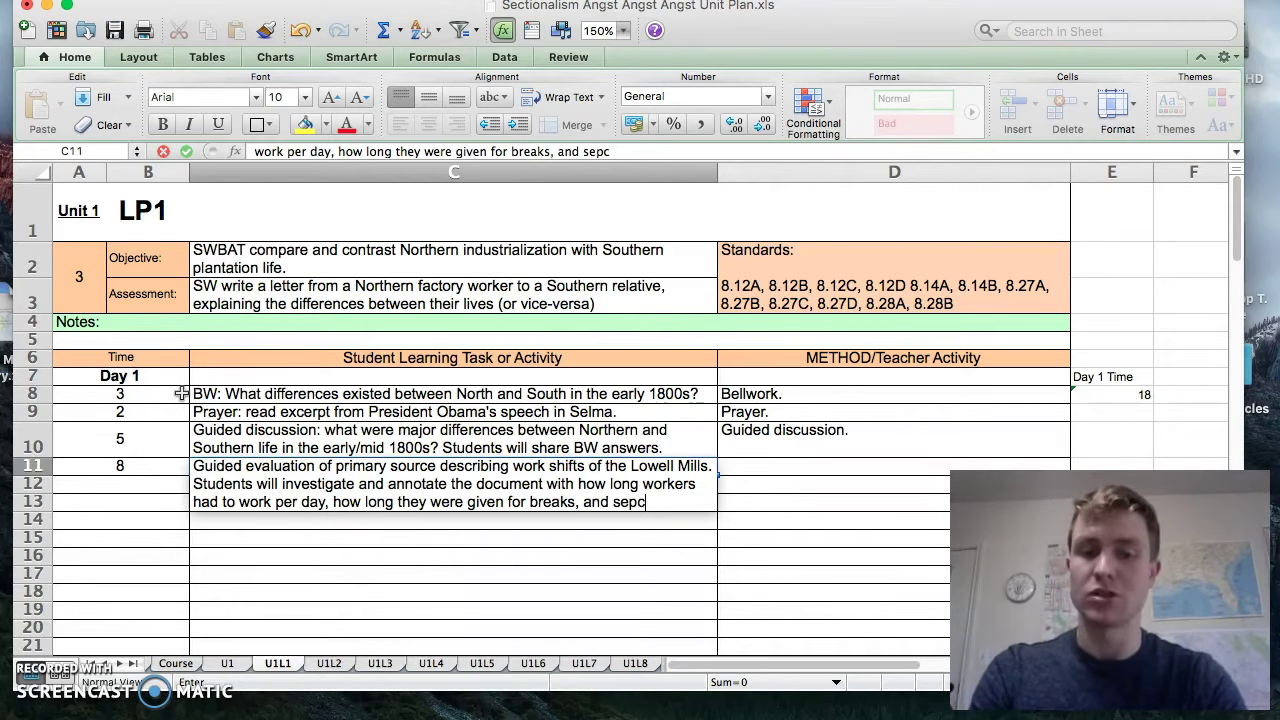
{"action": "type", "text": "ulate "}
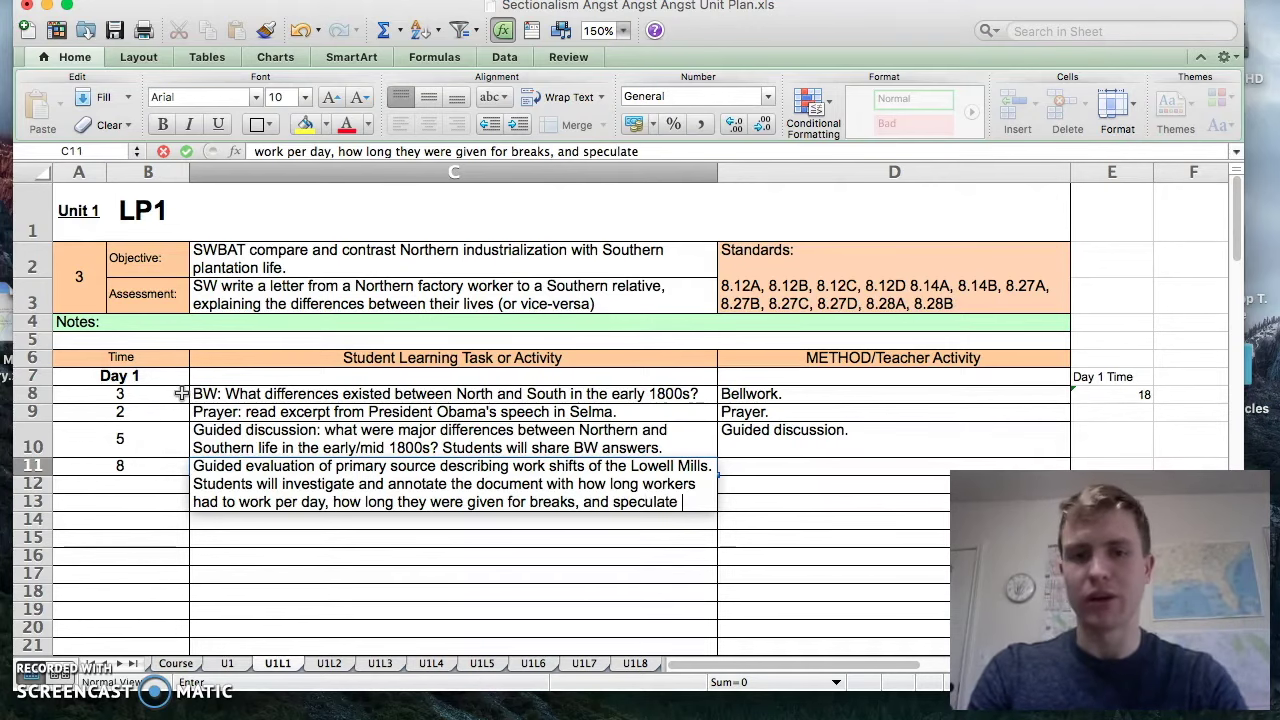
{"action": "type", "text": "about the na"}
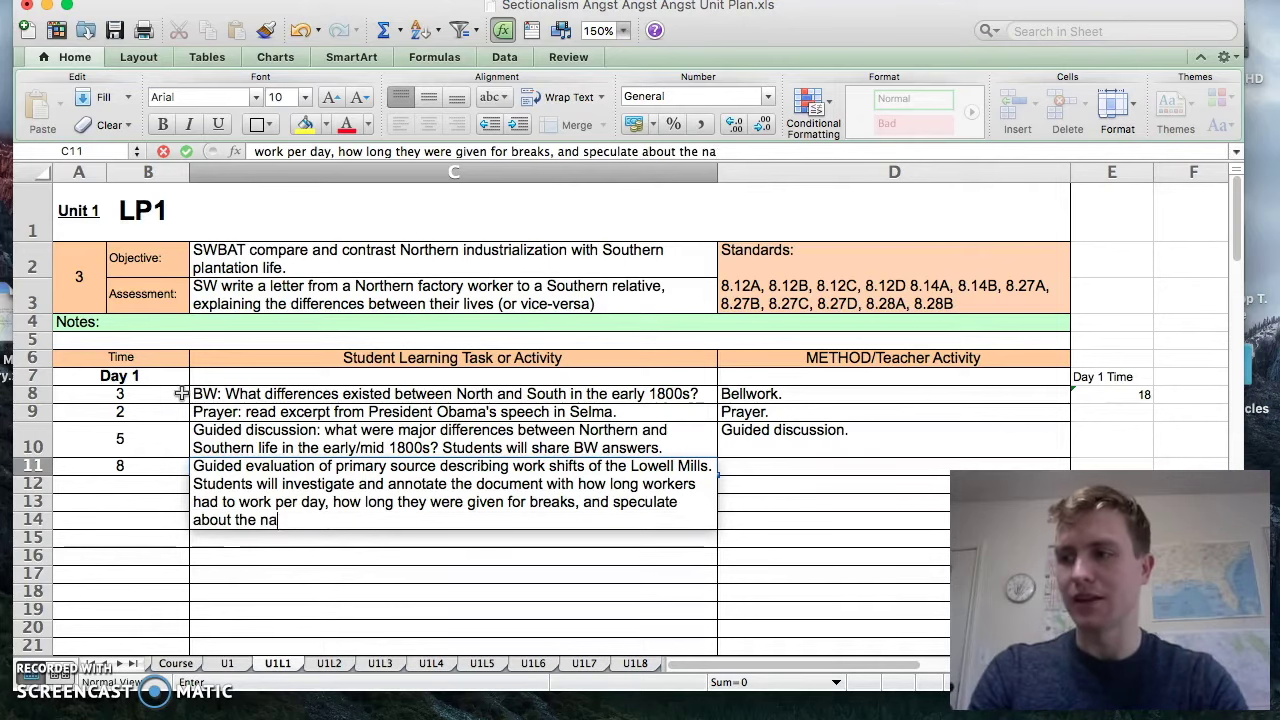
{"action": "type", "text": "ture of their"}
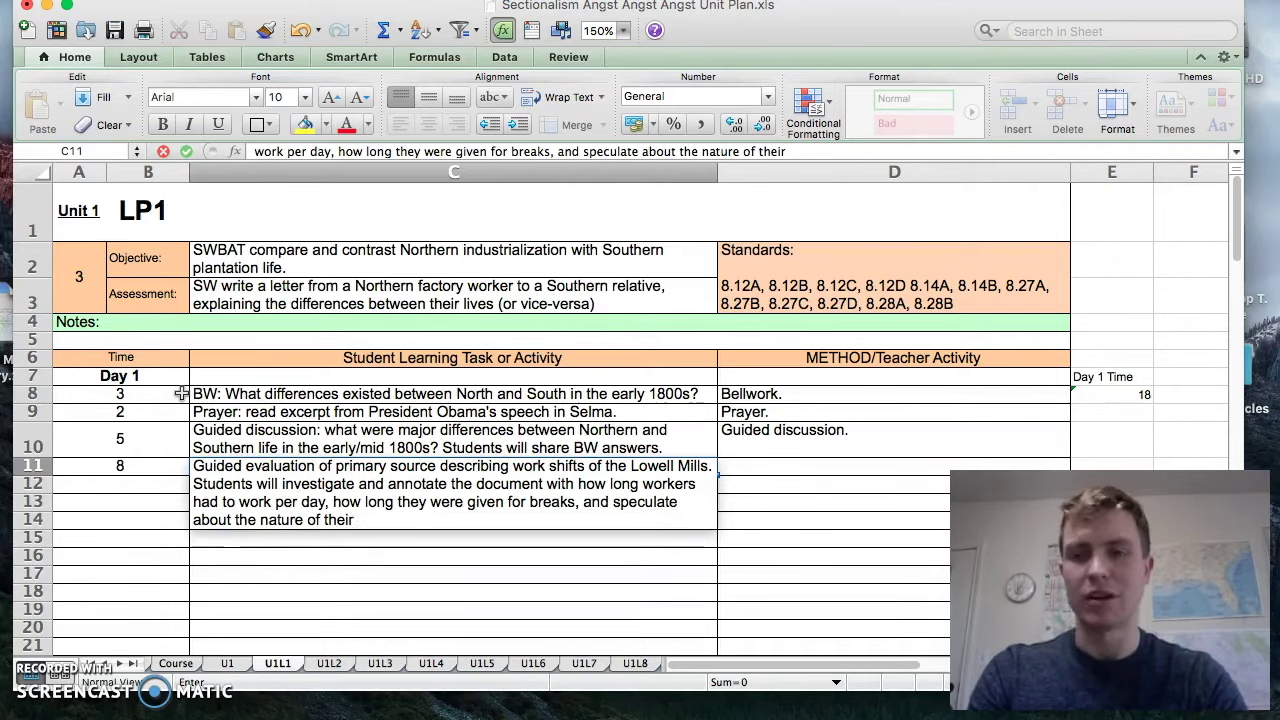
{"action": "type", "text": " working conditions."}
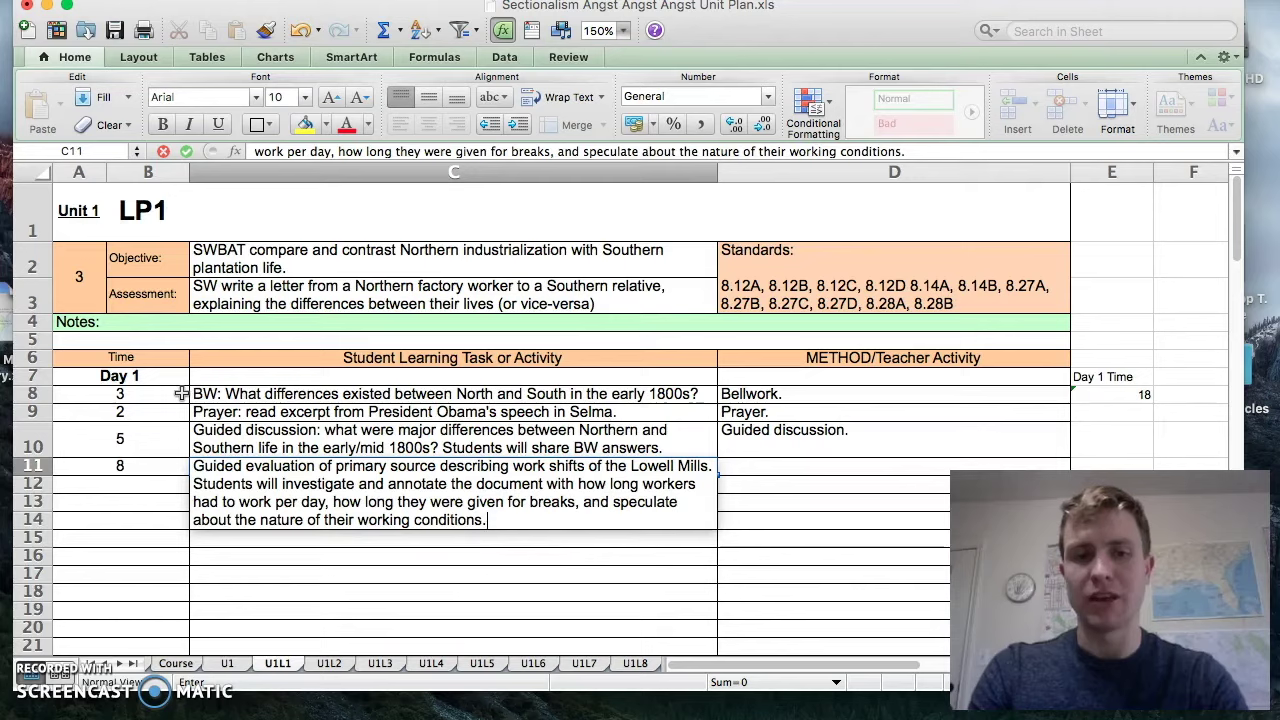
{"action": "key", "text": "Tab"}
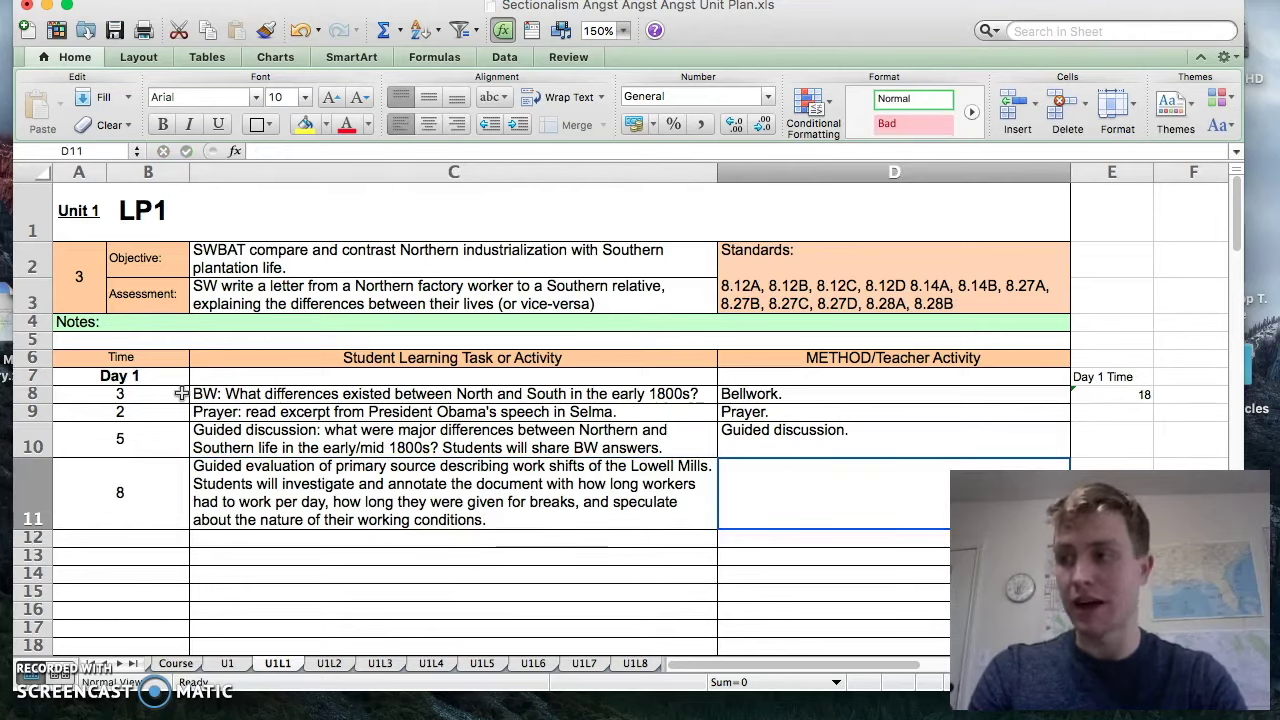
Enter "Interactive Lecture/guided discussion." as the teacher method for the row 11 activity
{"action": "type", "text": "P"}
{"action": "key", "text": "BackSpace"}
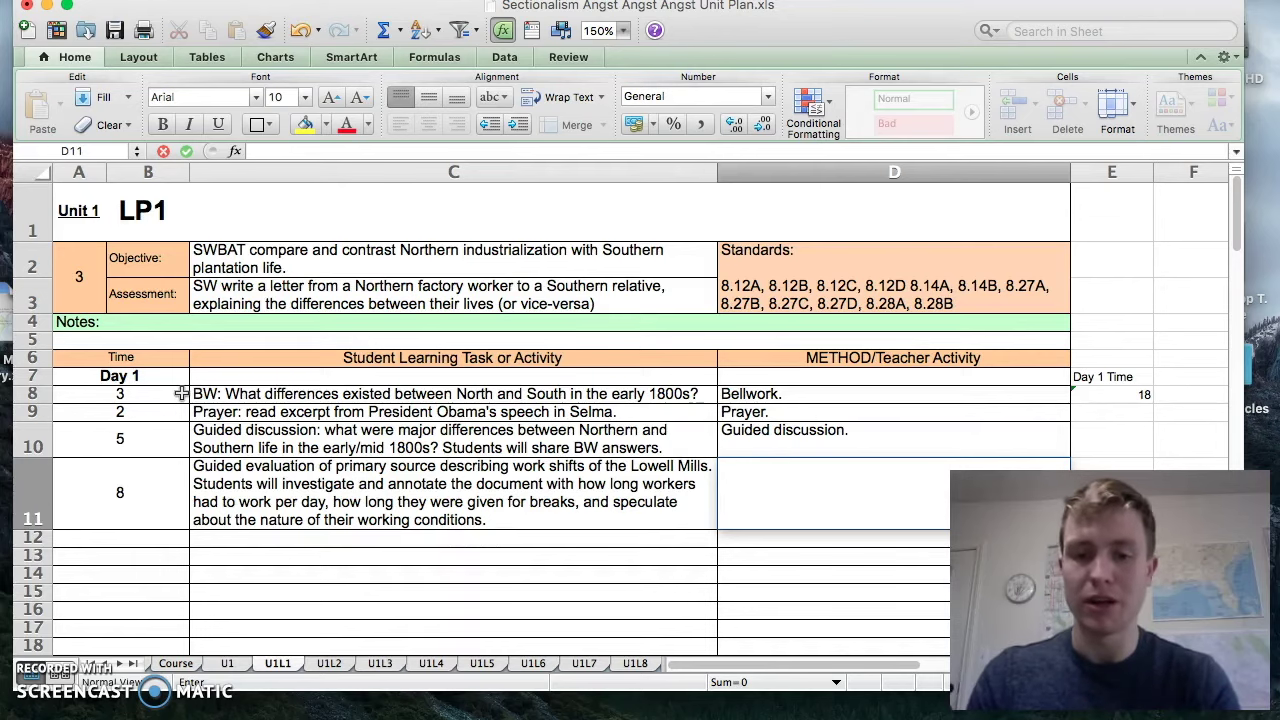
{"action": "type", "text": "Interactive Lec"}
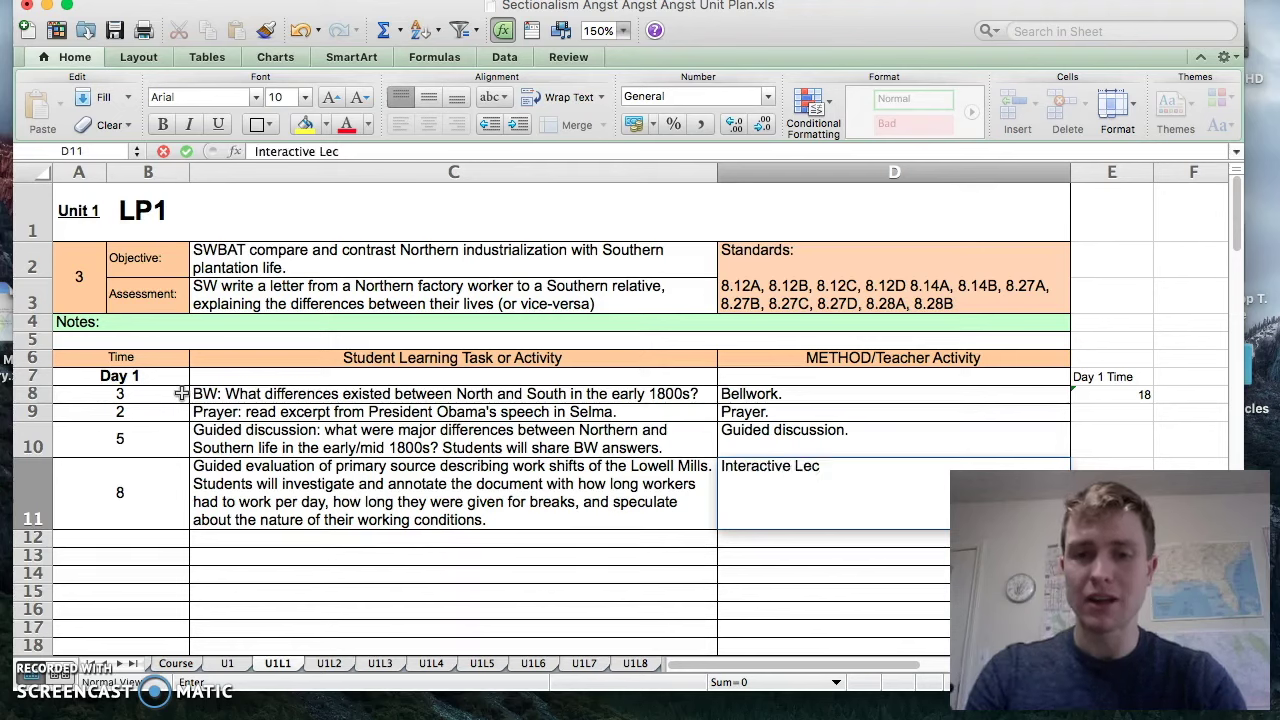
{"action": "type", "text": "ture/"}
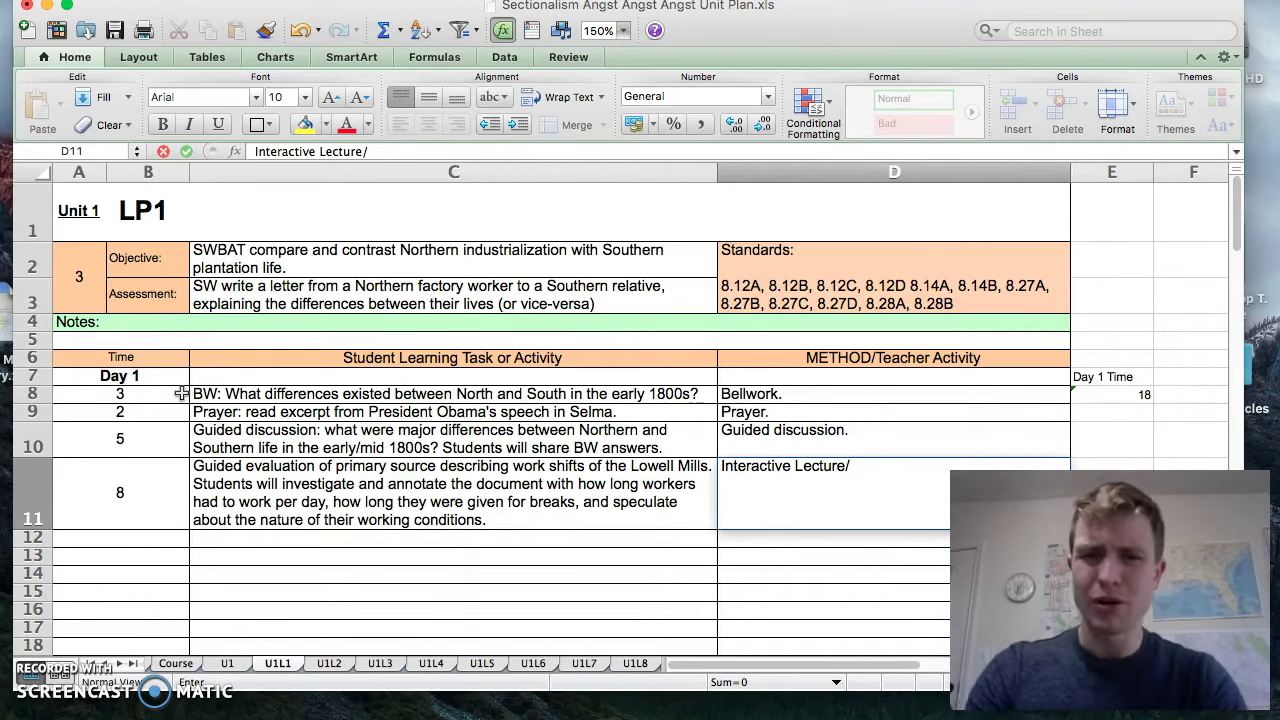
{"action": "type", "text": "guided discussion."}
{"action": "key", "text": "Return"}
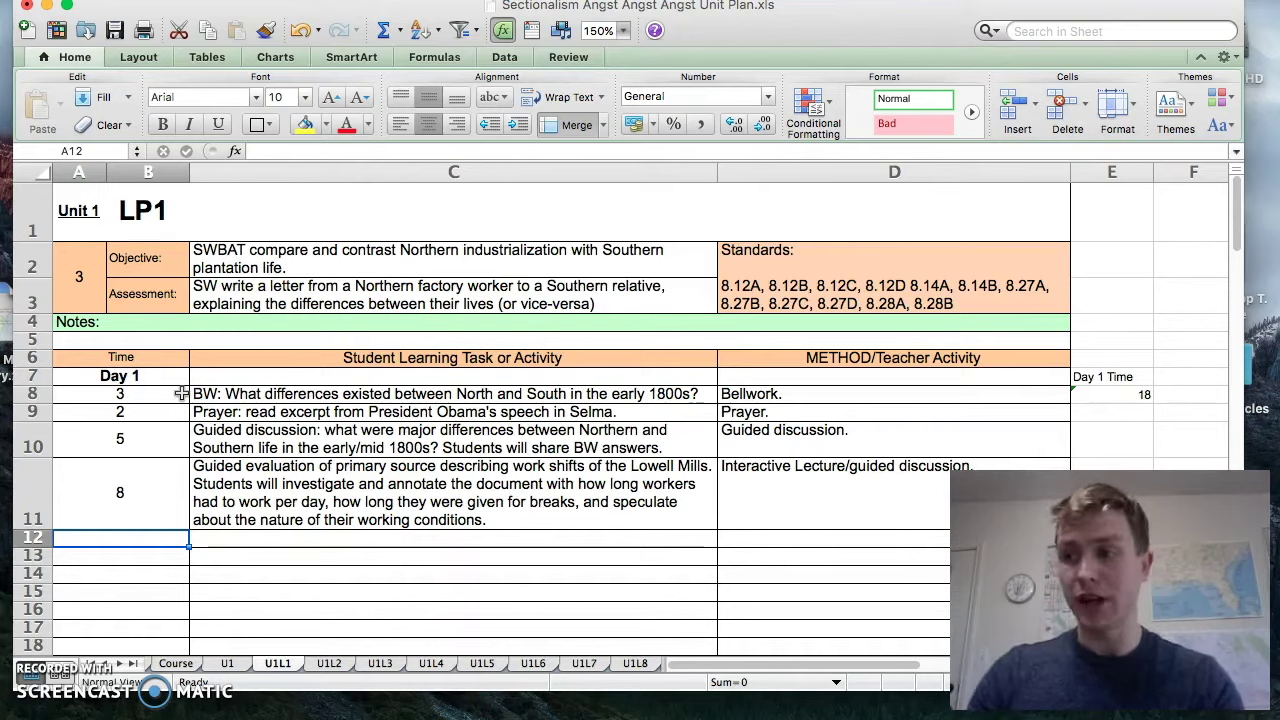
{"action": "type", "text": "Students w"}
{"action": "key", "text": "BackSpace"}
{"action": "key", "text": "BackSpace"}
{"action": "key", "text": "BackSpace"}
{"action": "key", "text": "BackSpace"}
{"action": "key", "text": "BackSpace"}
{"action": "key", "text": "BackSpace"}
{"action": "key", "text": "BackSpace"}
{"action": "key", "text": "BackSpace"}
{"action": "key", "text": "BackSpace"}
{"action": "key", "text": "BackSpace"}
Fill row 12 with time 8 and activity "Students will complete primary source worksheet comparing rules at Lewiston Mill to those at De Bow plantation, working in pairs."
{"action": "type", "text": "8"}
{"action": "key", "text": "Tab"}
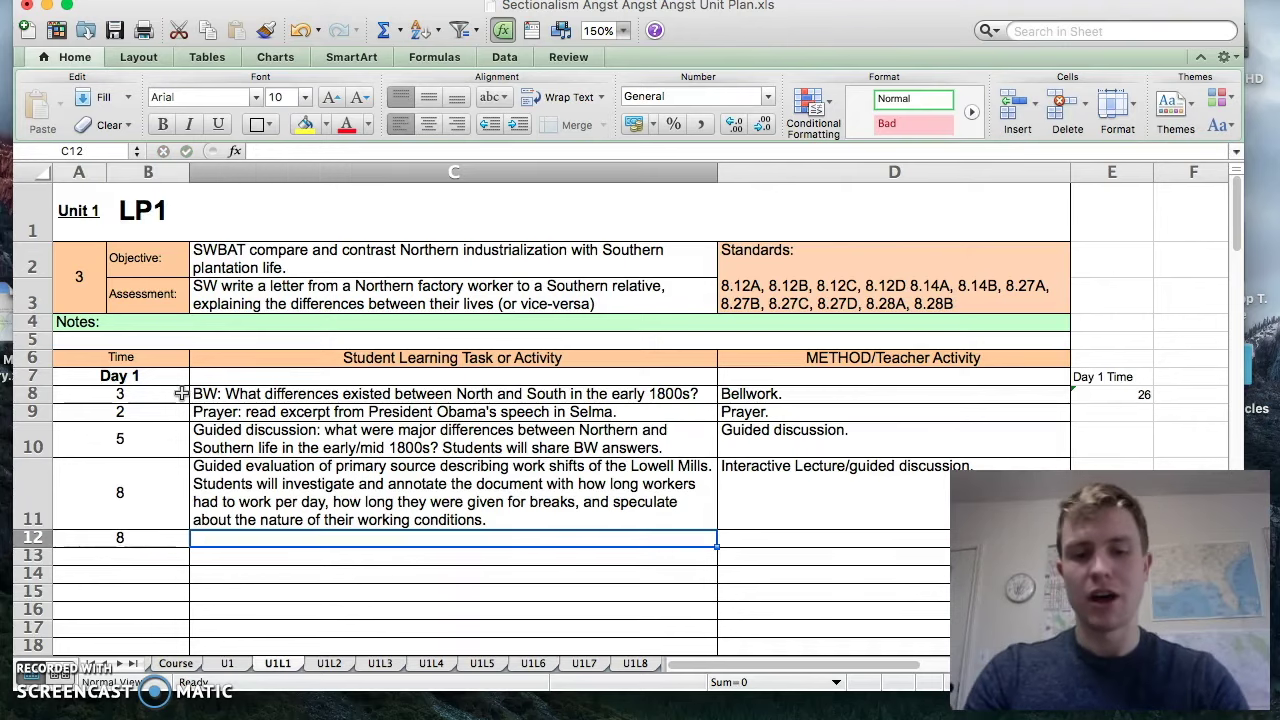
{"action": "type", "text": "Studen"}
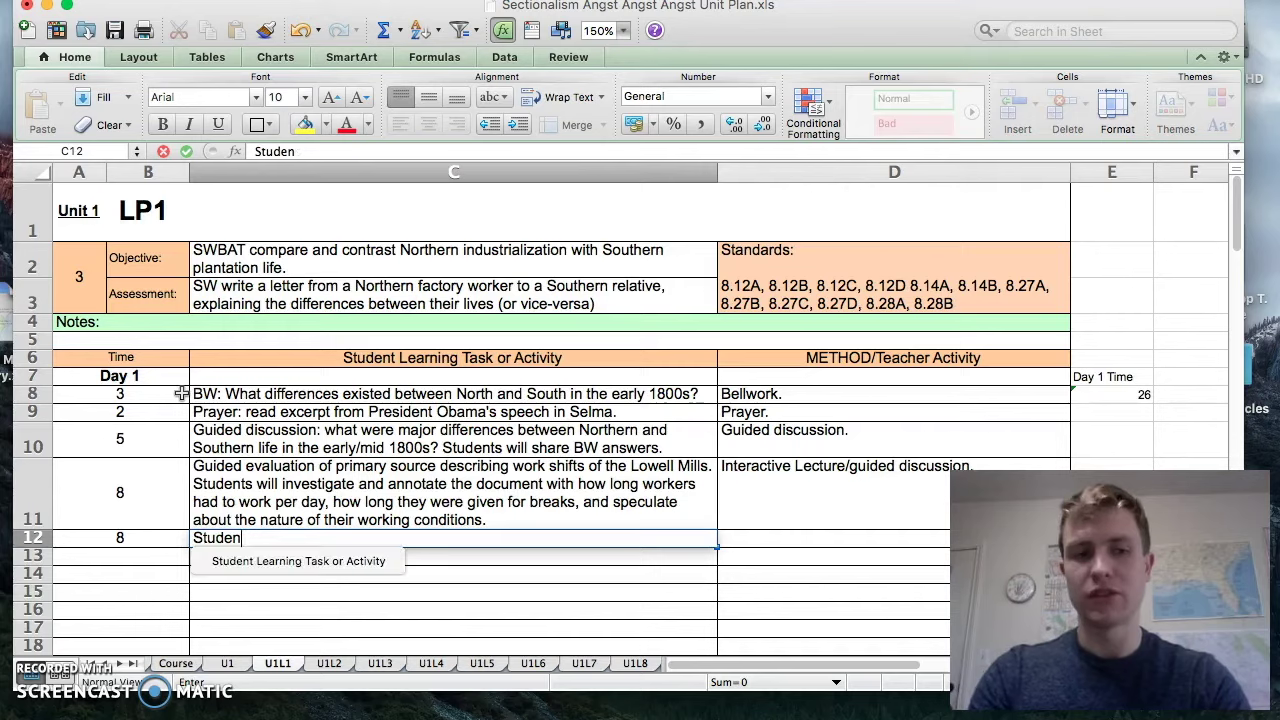
{"action": "type", "text": "ts will complete p"}
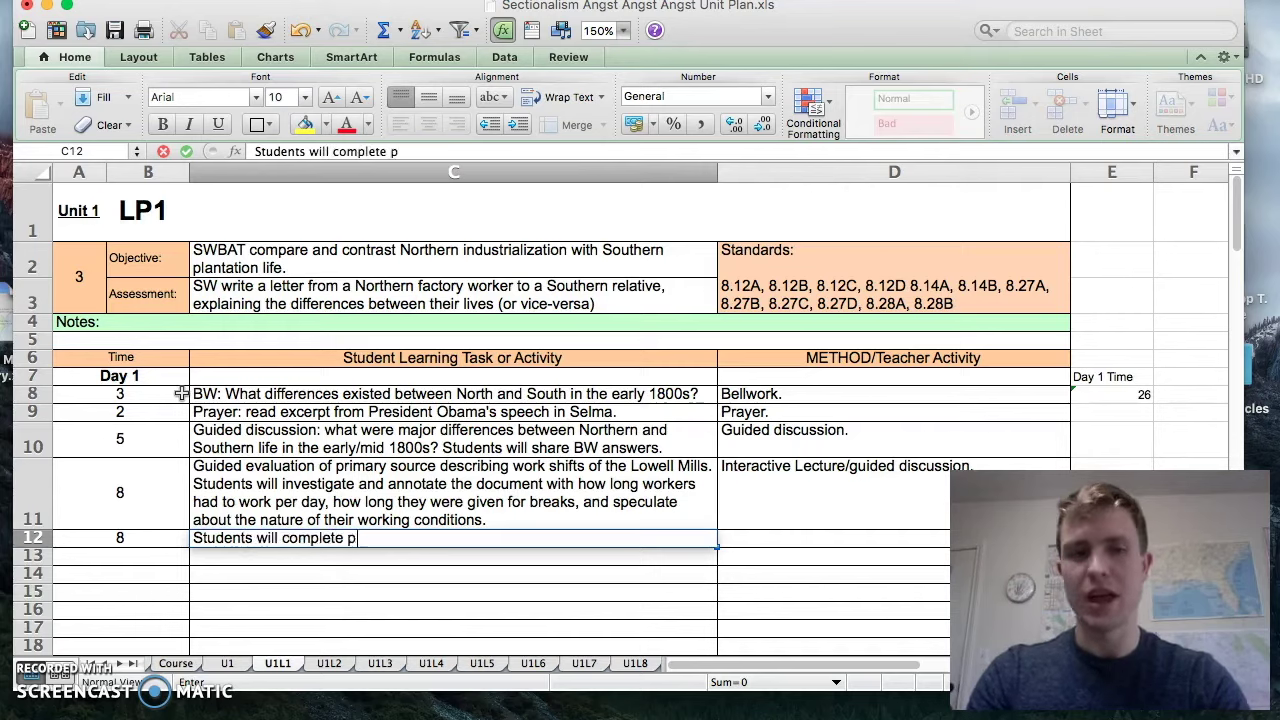
{"action": "type", "text": "rimary source worksheets"}
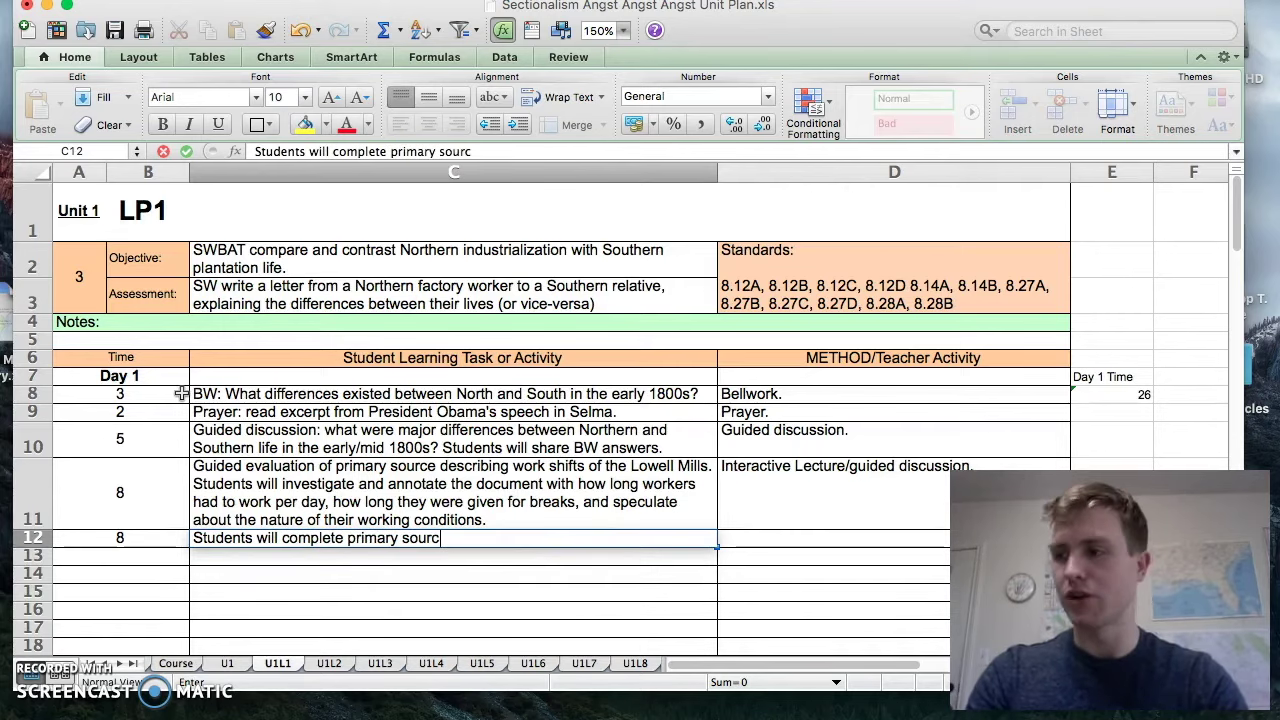
{"action": "key", "text": "BackSpace"}
{"action": "key", "text": "BackSpace"}
{"action": "type", "text": "comparing ru"}
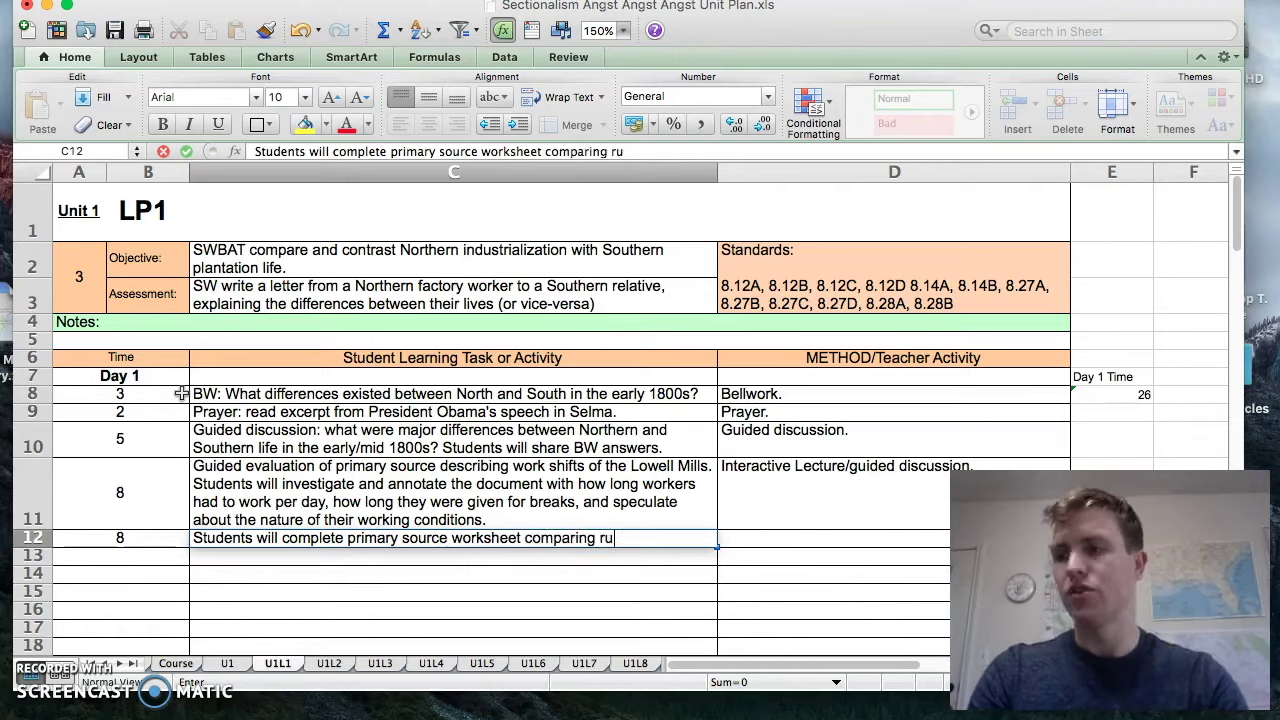
{"action": "type", "text": "les at Lewiston Mill to those at "}
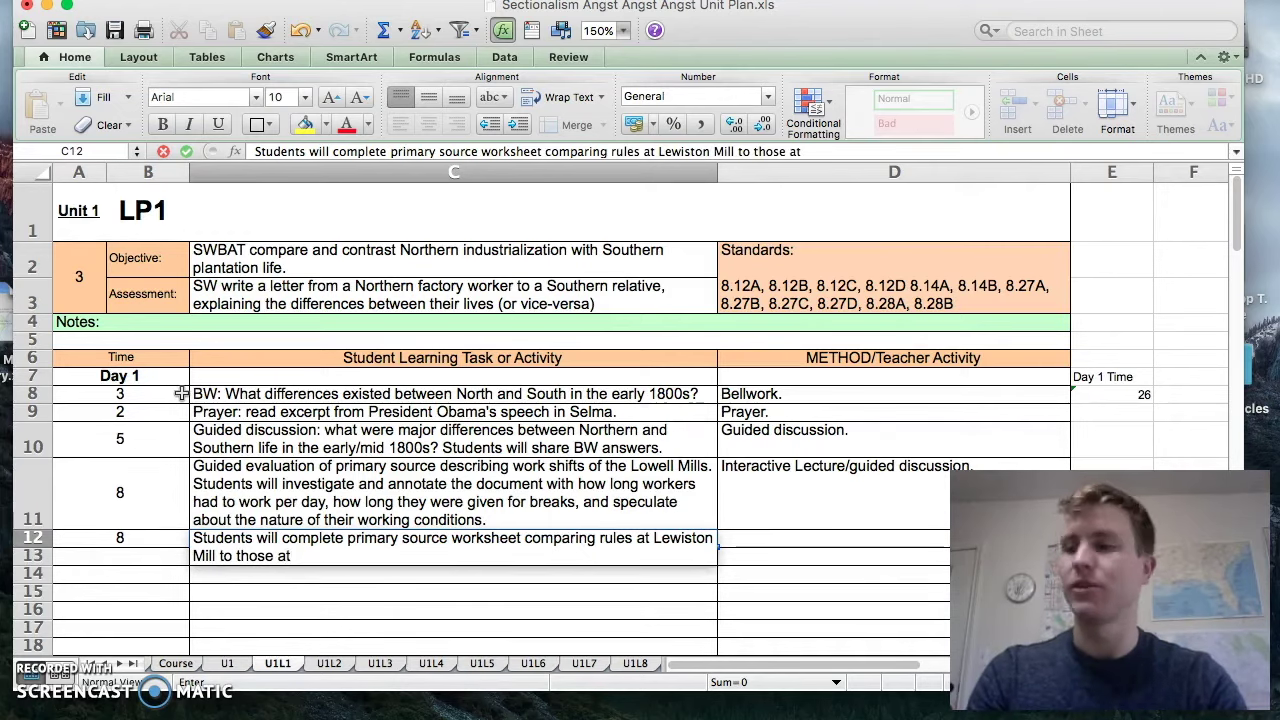
{"action": "type", "text": "De Bow plantation "}
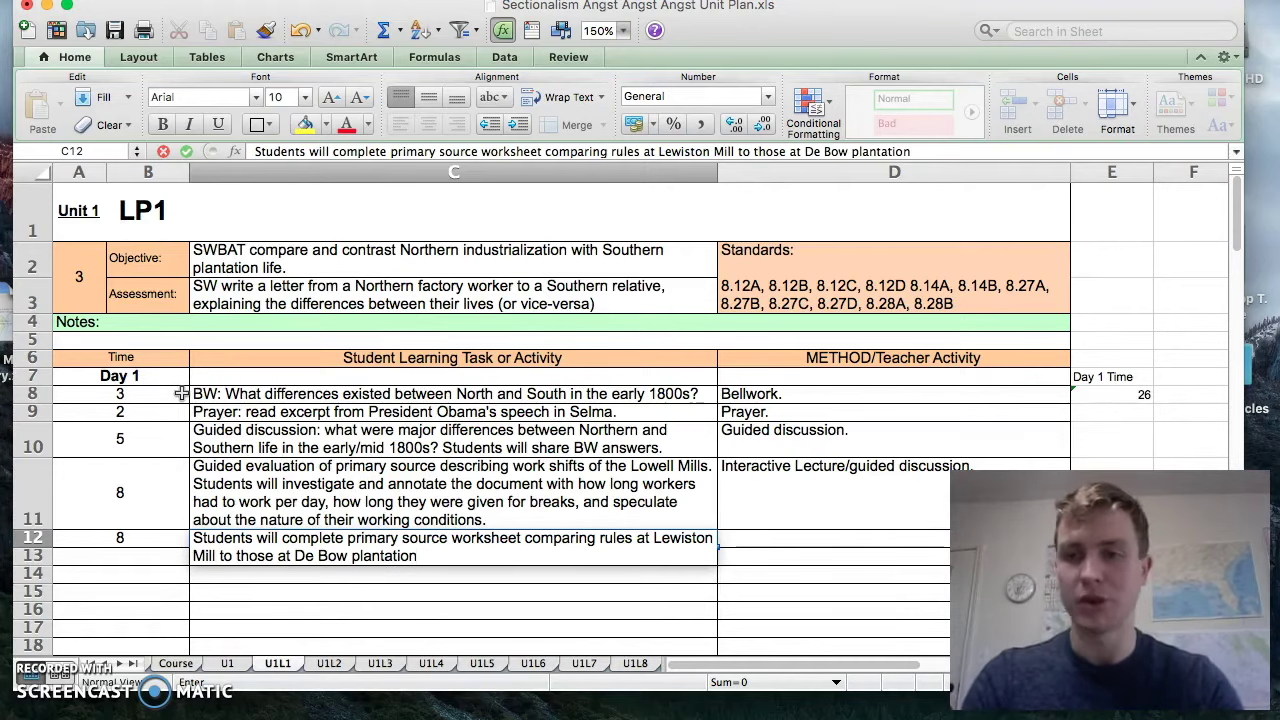
{"action": "type", "text": ", working"}
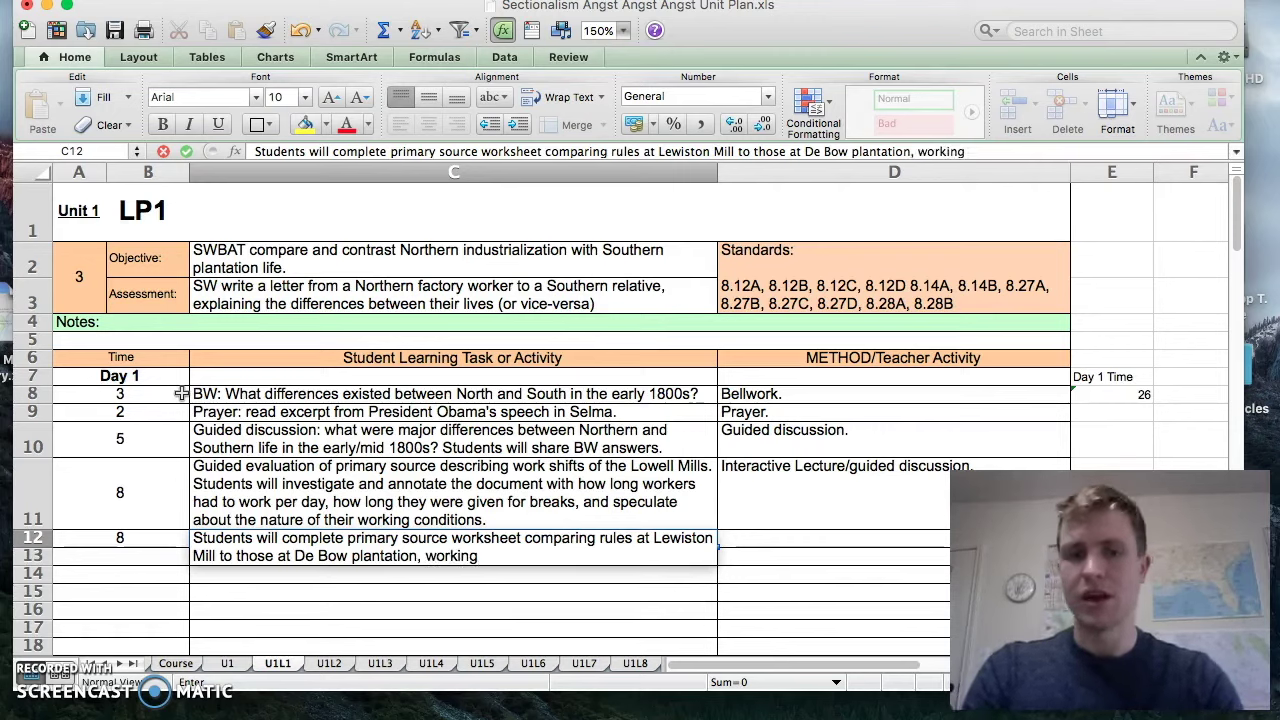
{"action": "type", "text": " in pairs."}
{"action": "key", "text": "Tab"}
Enter "Partner work." as the teacher method for the row 12 activity
{"action": "type", "text": "Par"}
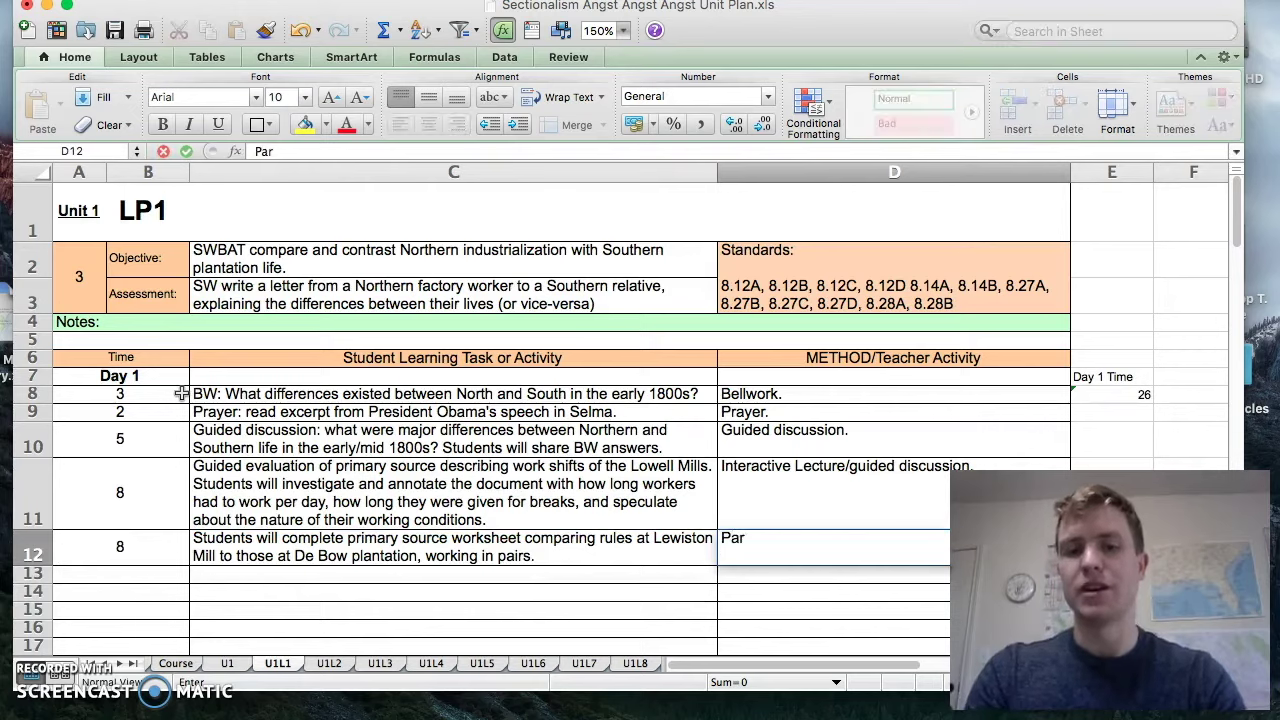
{"action": "type", "text": "tner work."}
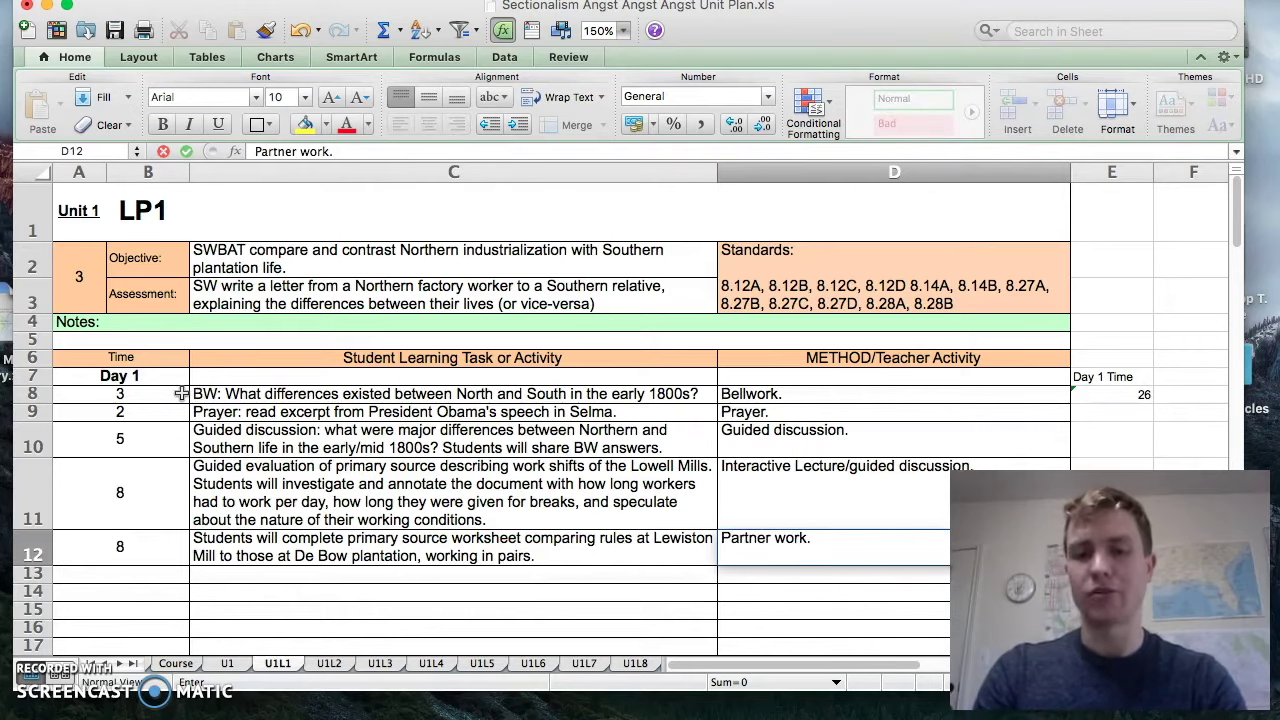
{"action": "key", "text": "Return"}
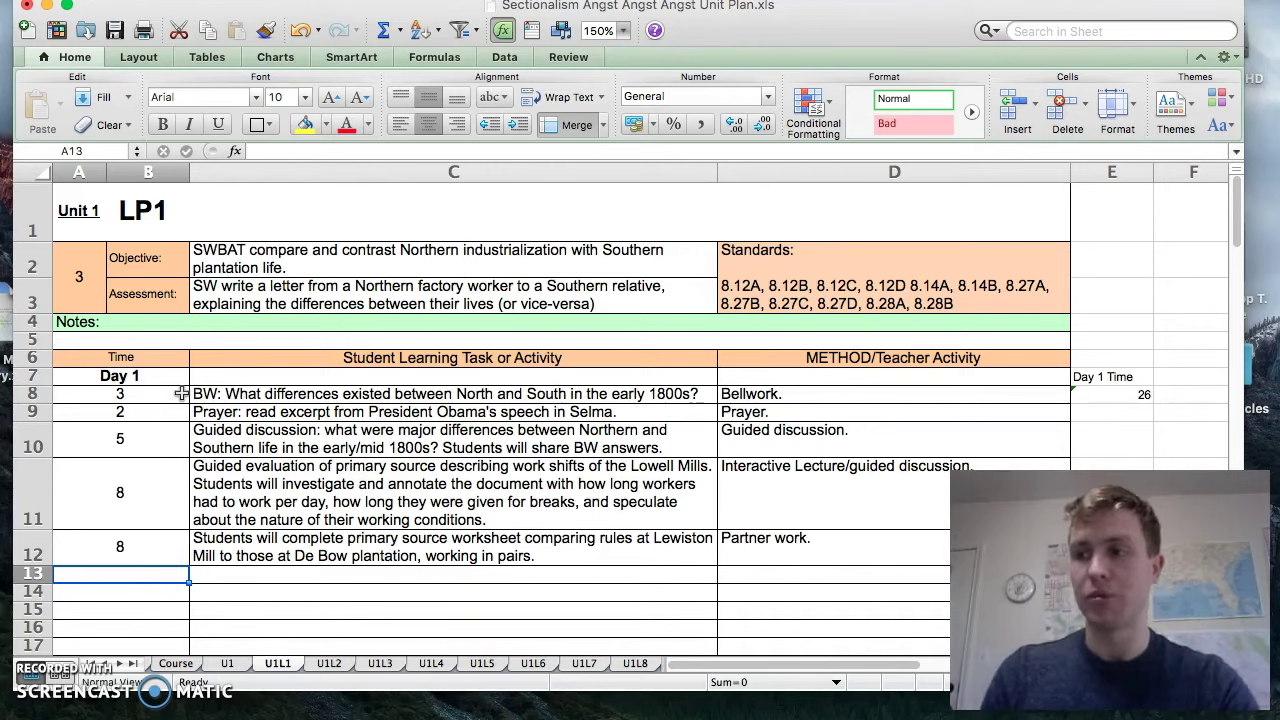
Fill row 13 with time 3, activity "Class will discuss the first half of the worksheet." and teacher method "Guided discussion."
{"action": "type", "text": "3"}
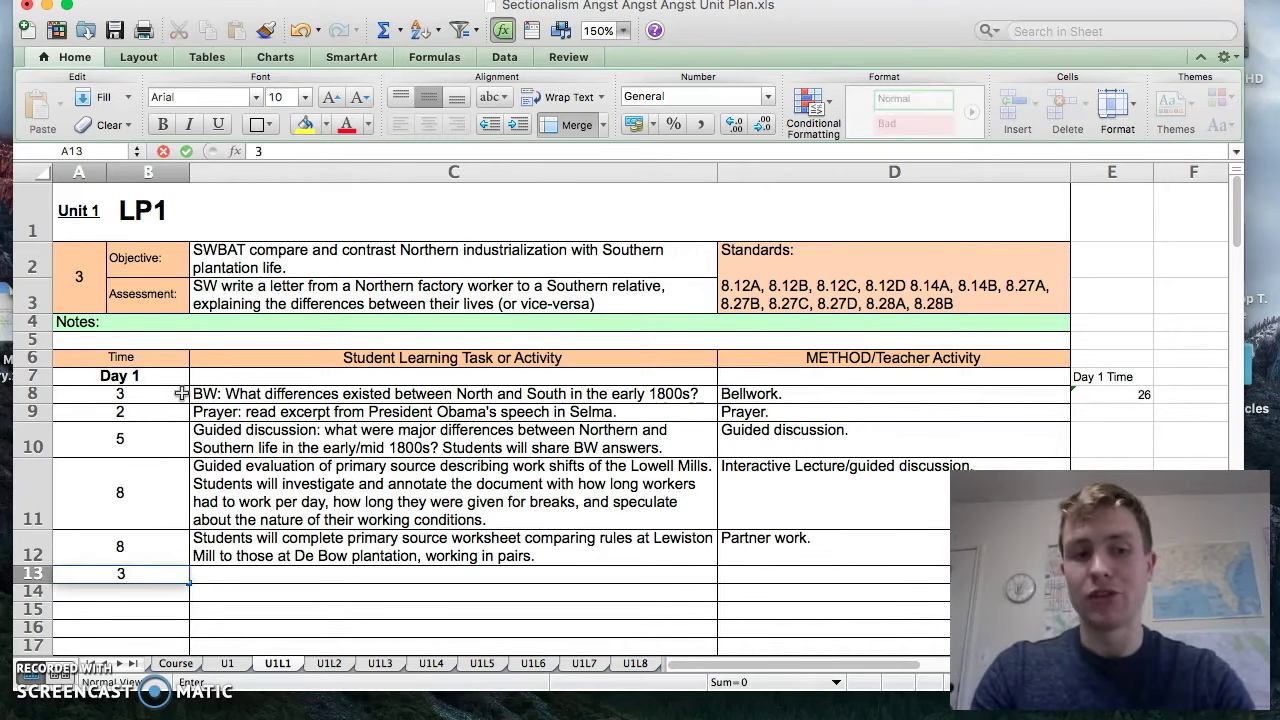
{"action": "key", "text": "Tab"}
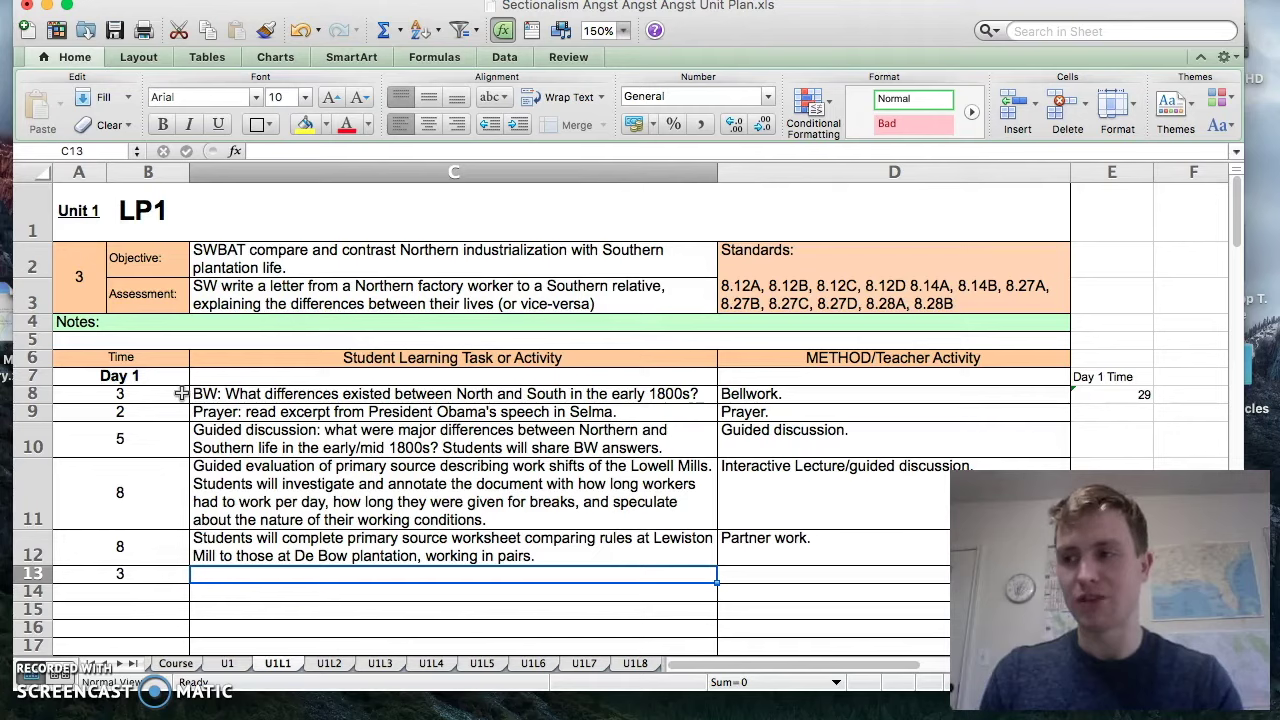
{"action": "type", "text": "Class w"}
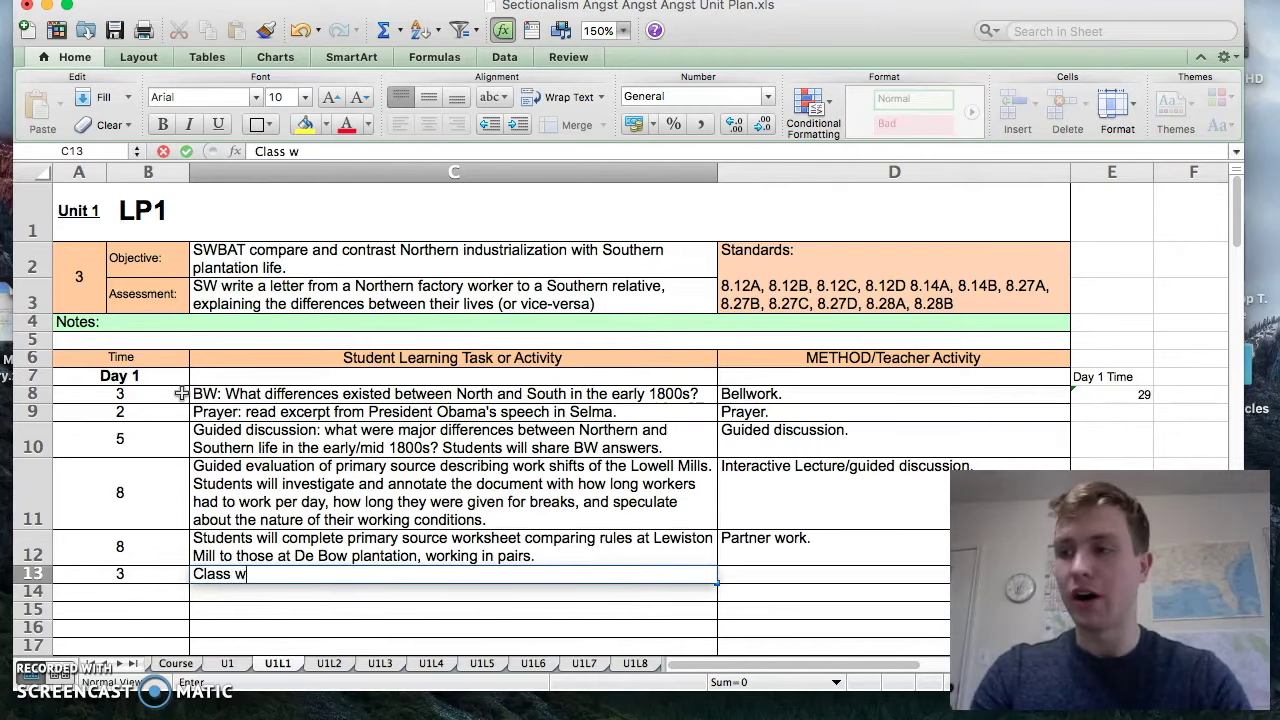
{"action": "type", "text": "ill discuss the first half othe"}
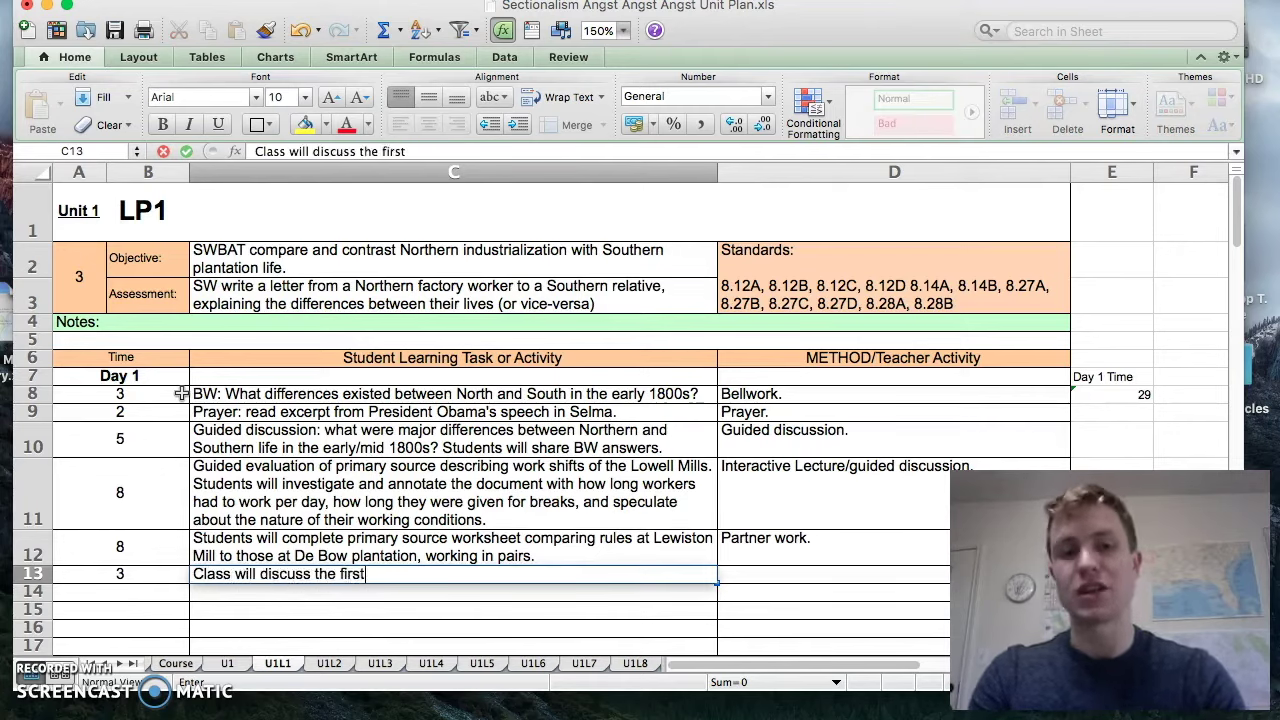
{"action": "key", "text": "BackSpace"}
{"action": "key", "text": "BackSpace"}
{"action": "key", "text": "BackSpace"}
{"action": "type", "text": "f the workshe"}
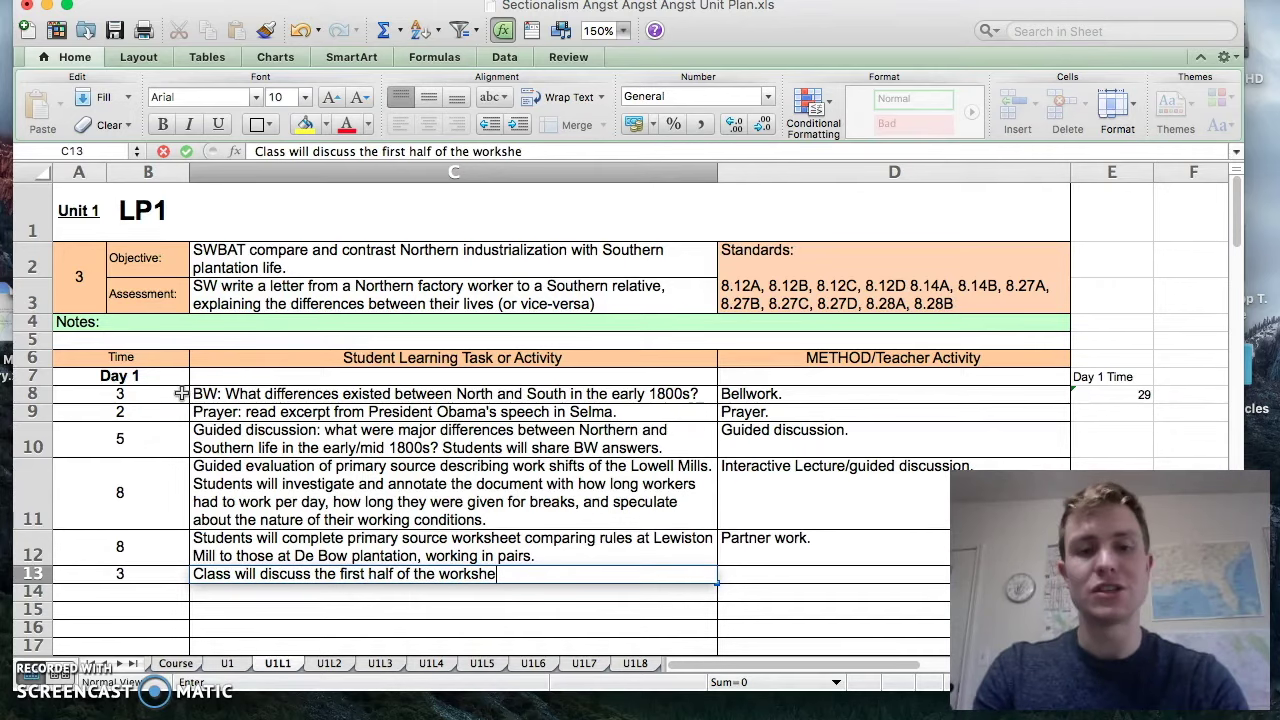
{"action": "type", "text": "et."}
{"action": "key", "text": "Tab"}
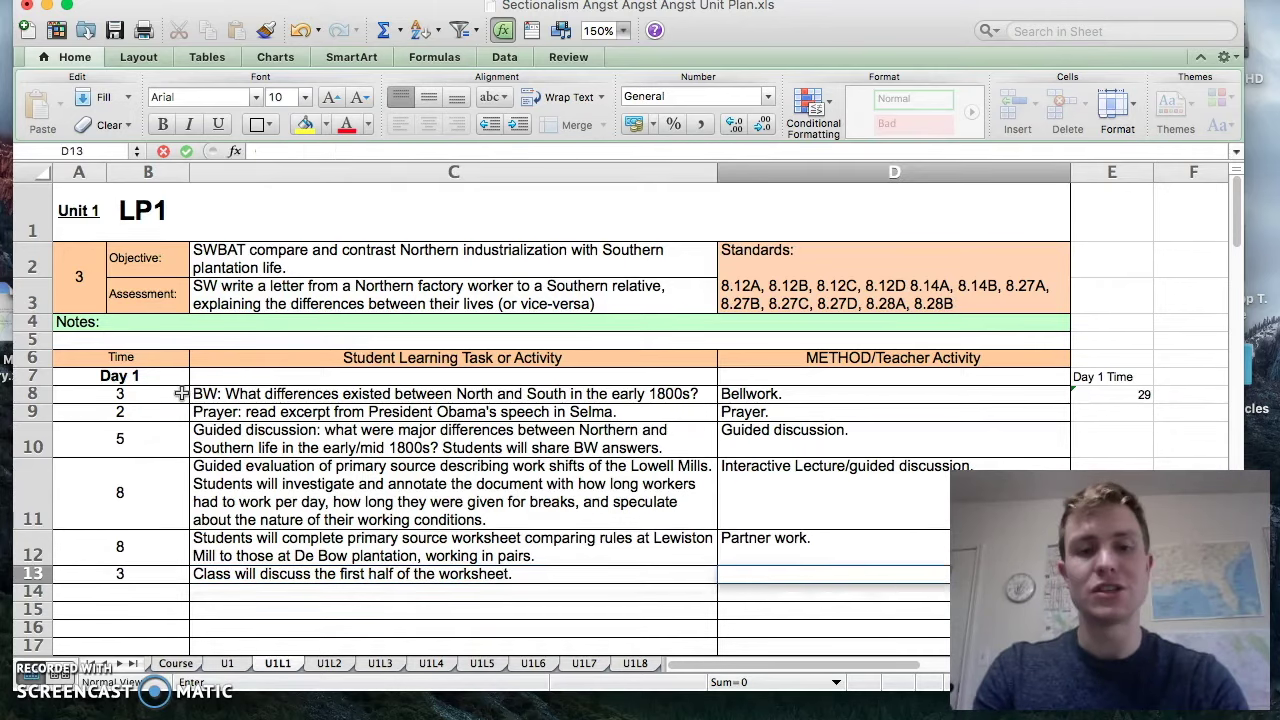
{"action": "type", "text": "Guided discussion"}
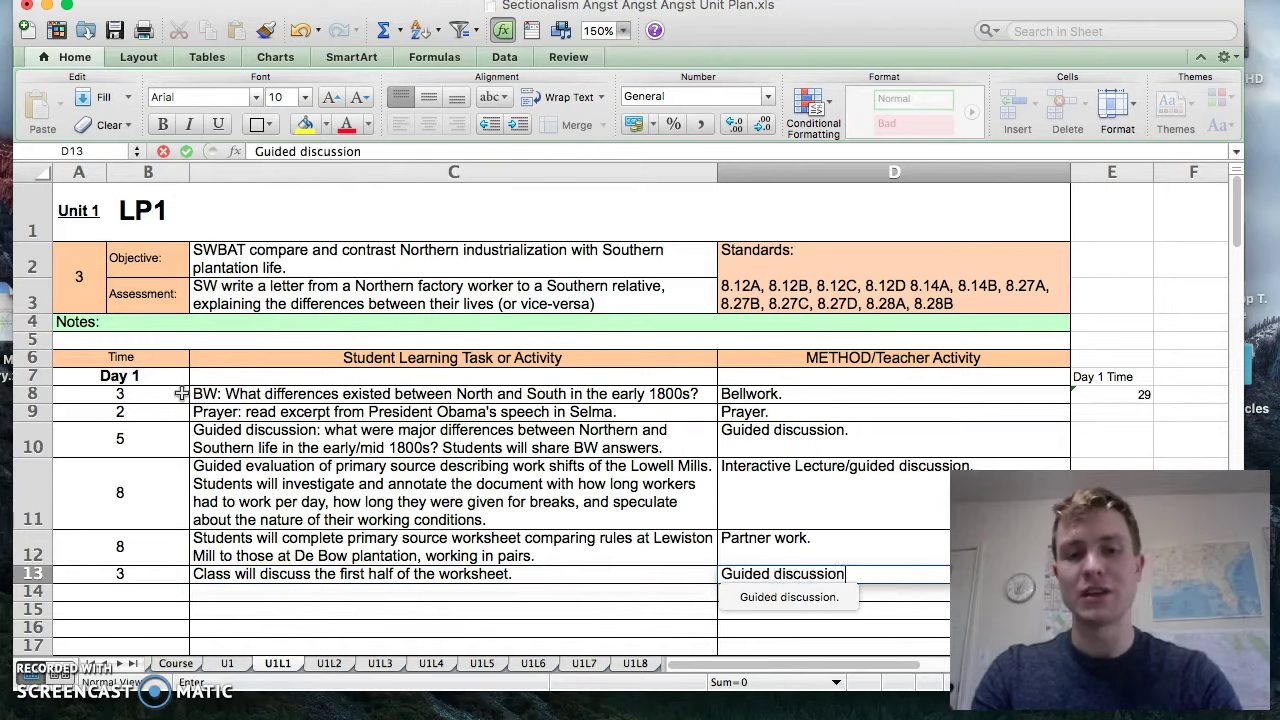
{"action": "key", "text": "Return"}
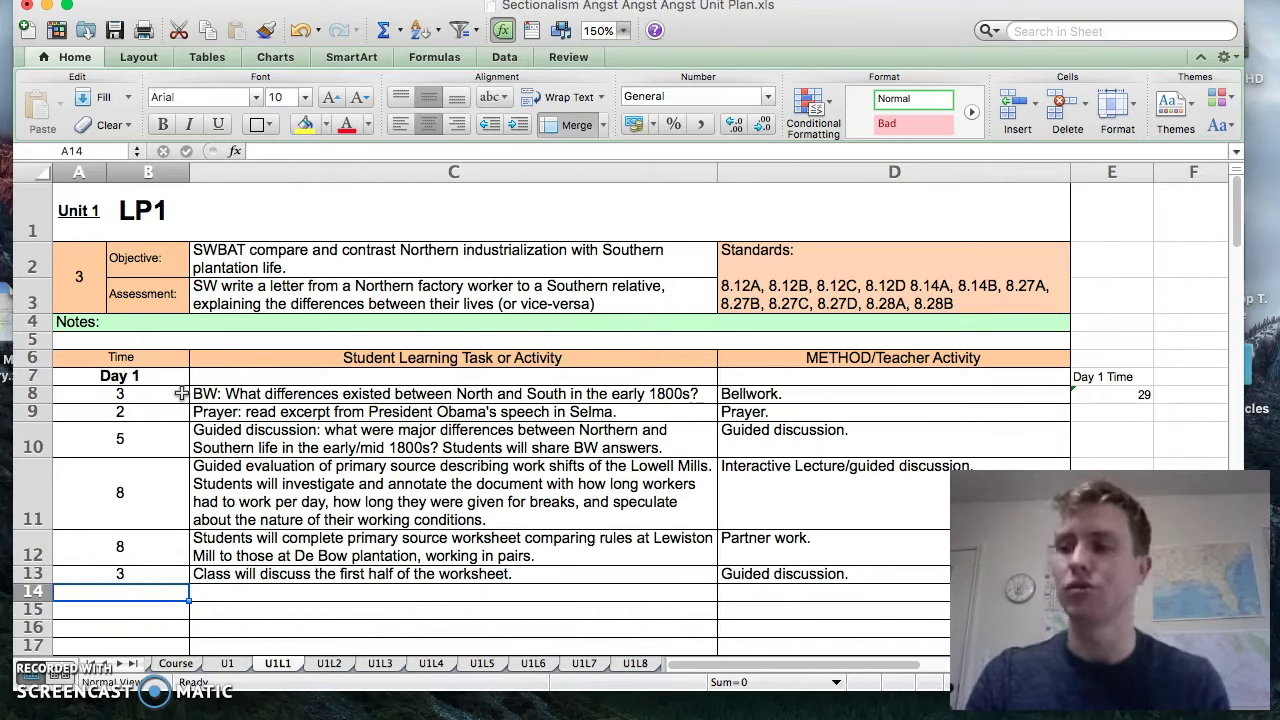
Fill row 14 with time 6 and activity "Students will complete the second half of the worksheet."
{"action": "type", "text": "6"}
{"action": "key", "text": "Tab"}
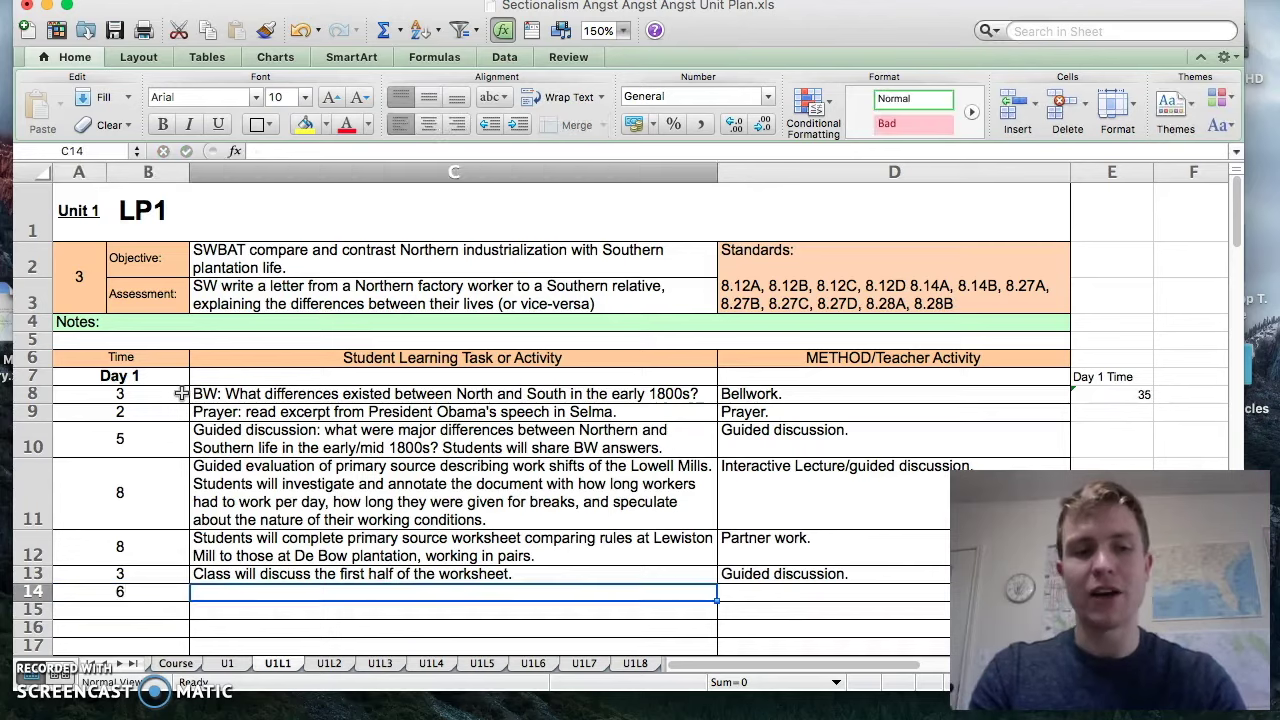
{"action": "type", "text": "Students"}
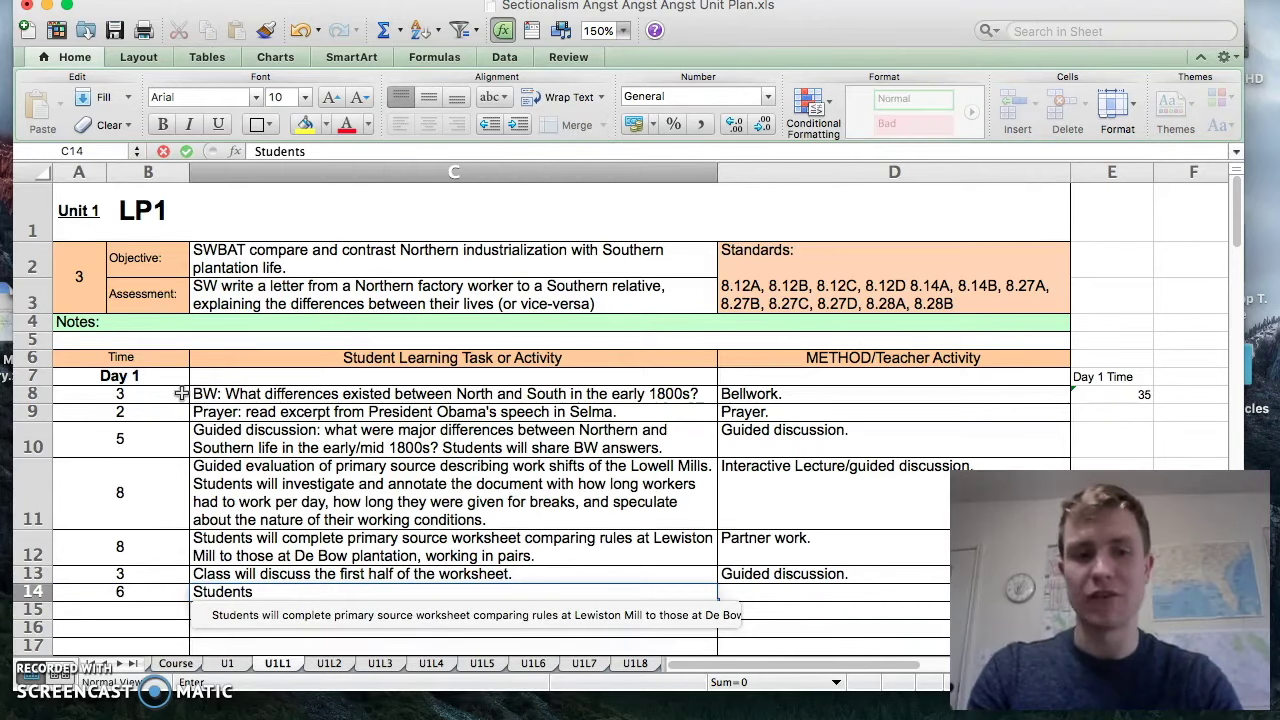
{"action": "type", "text": " will complete the"}
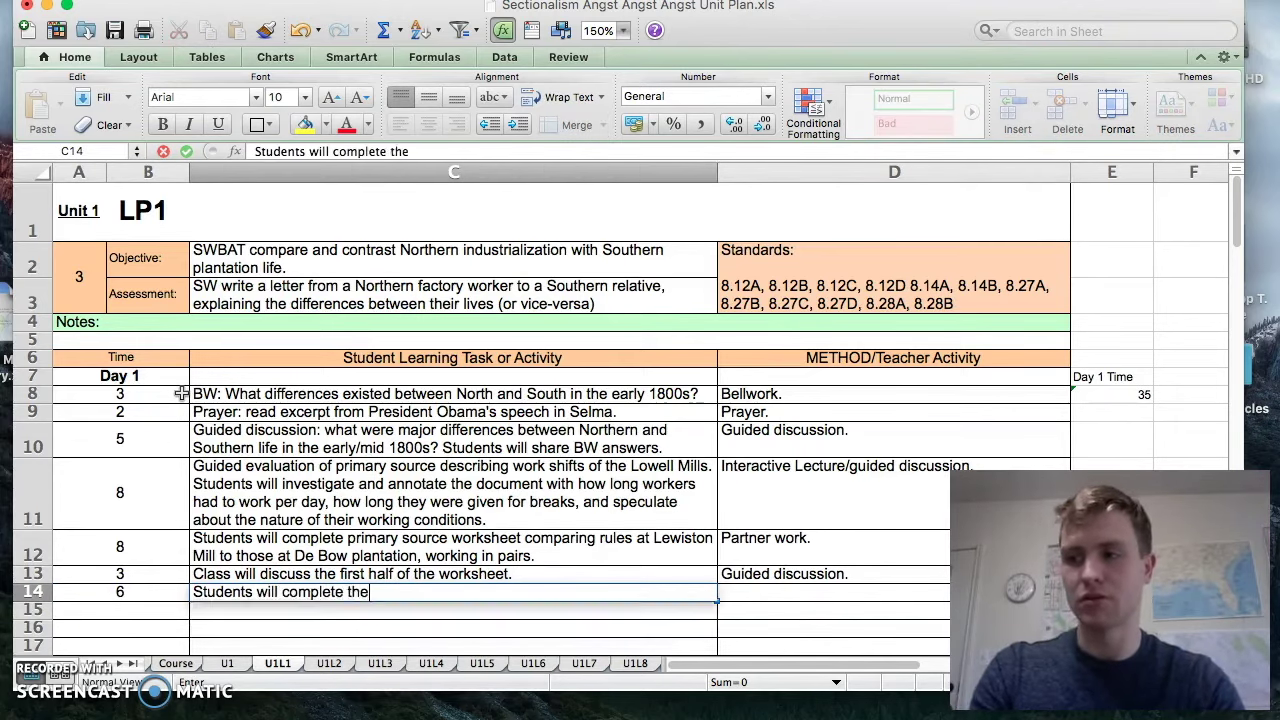
{"action": "type", "text": " second half of the w"}
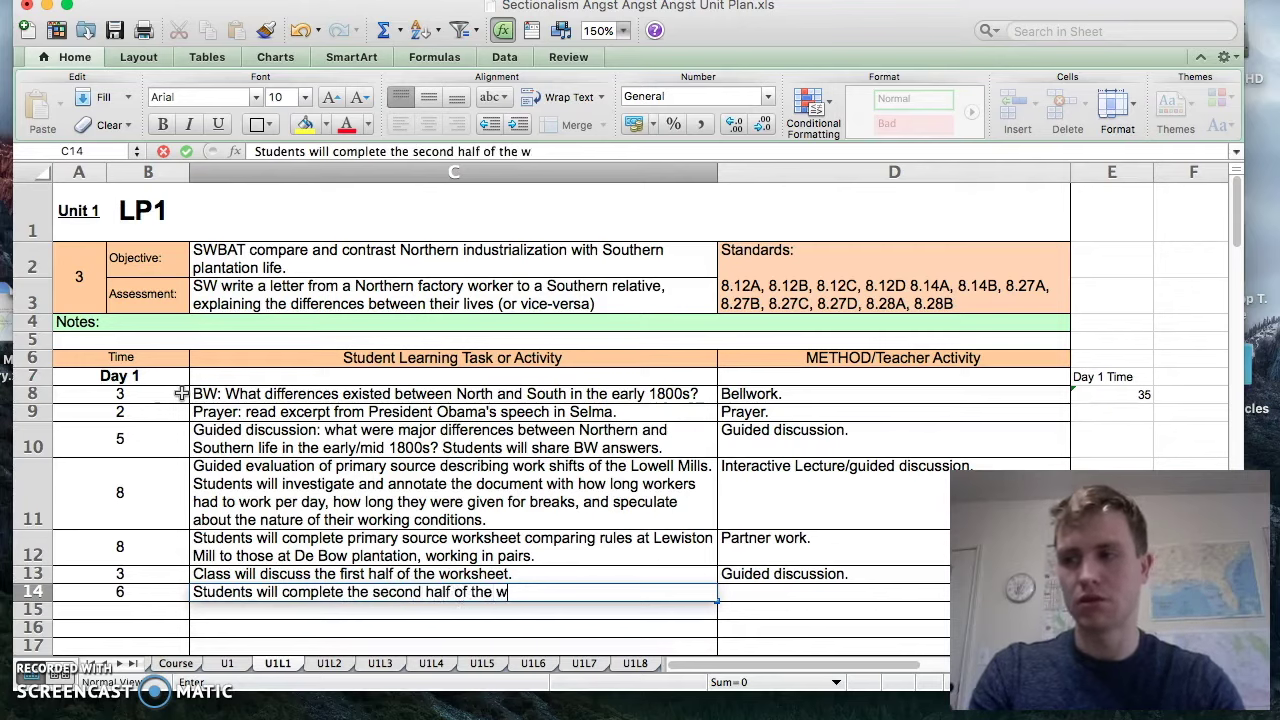
{"action": "type", "text": "orksheet."}
{"action": "key", "text": "Return"}
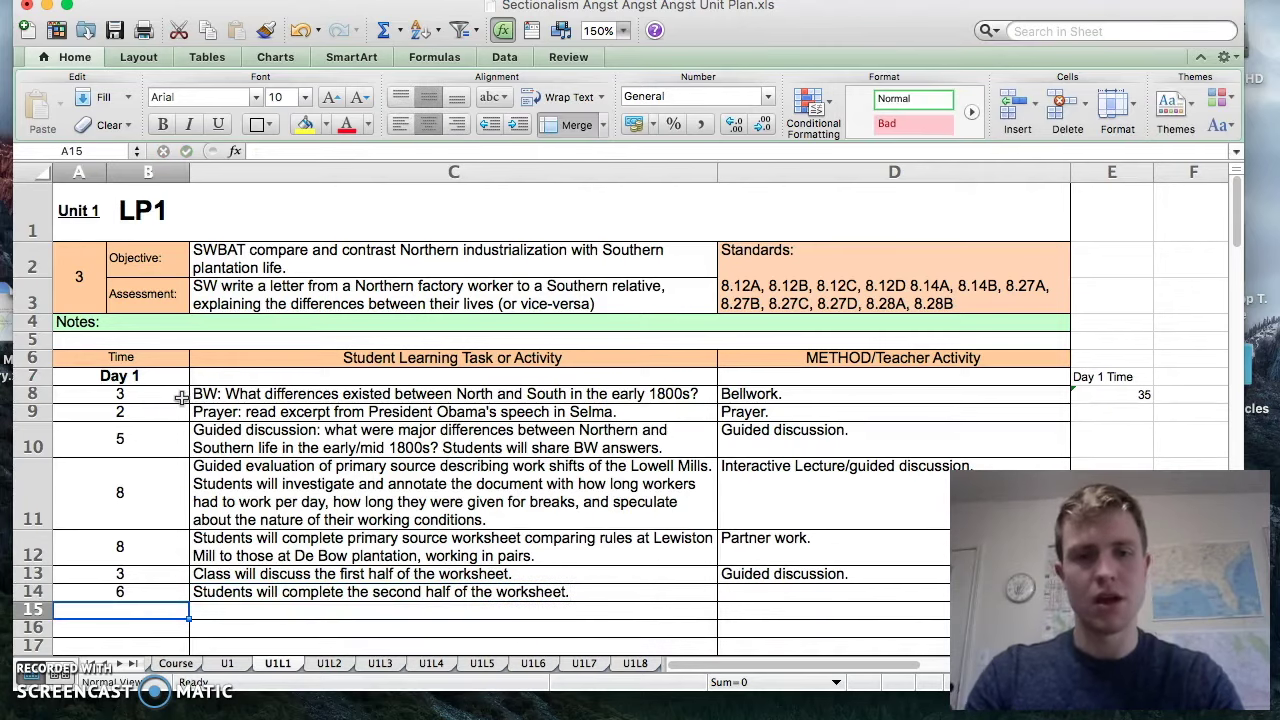
Enter "Partner work." as the teacher method for the row 14 activity
{"action": "left_click", "coordinate": [778, 604]}
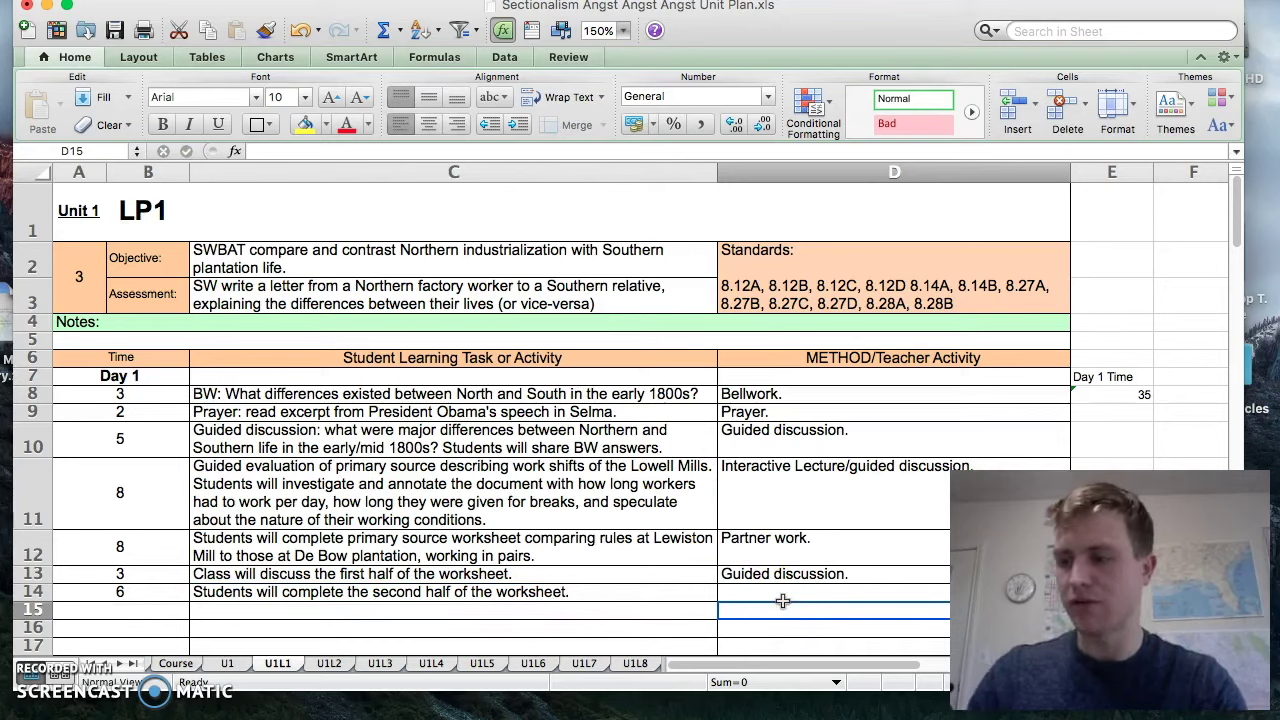
{"action": "left_click", "coordinate": [812, 587]}
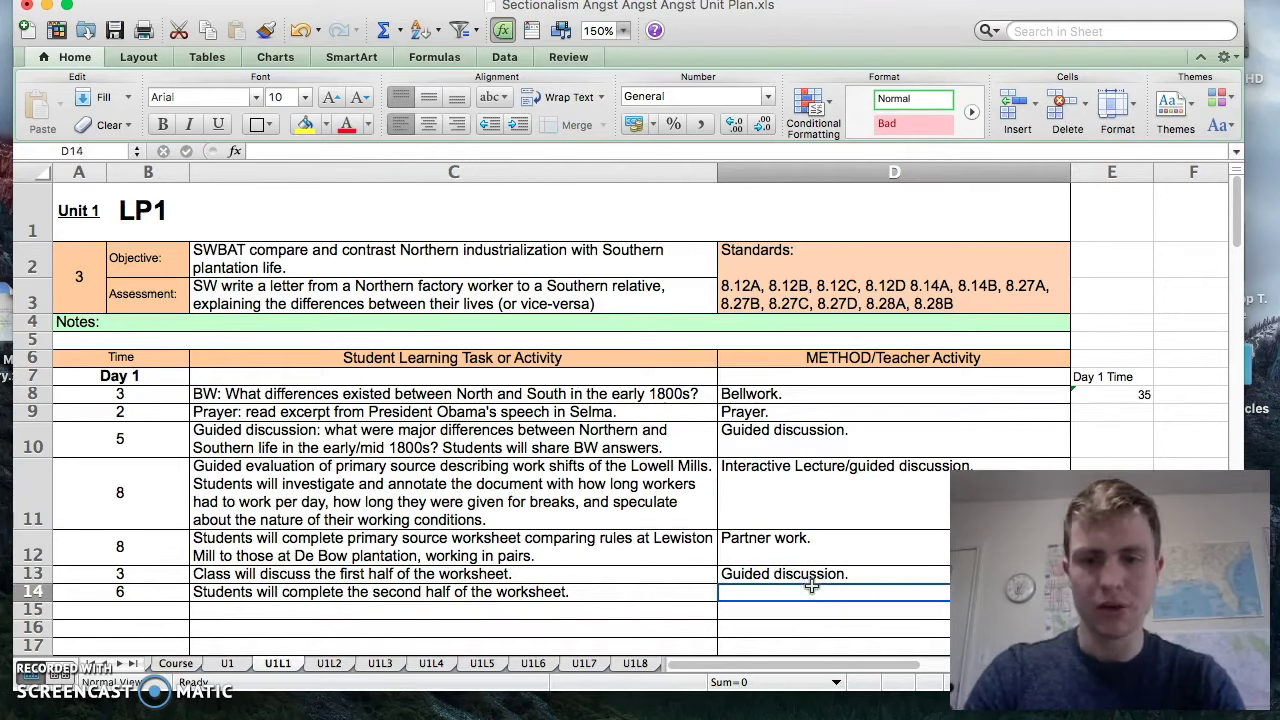
{"action": "type", "text": "Partner w"}
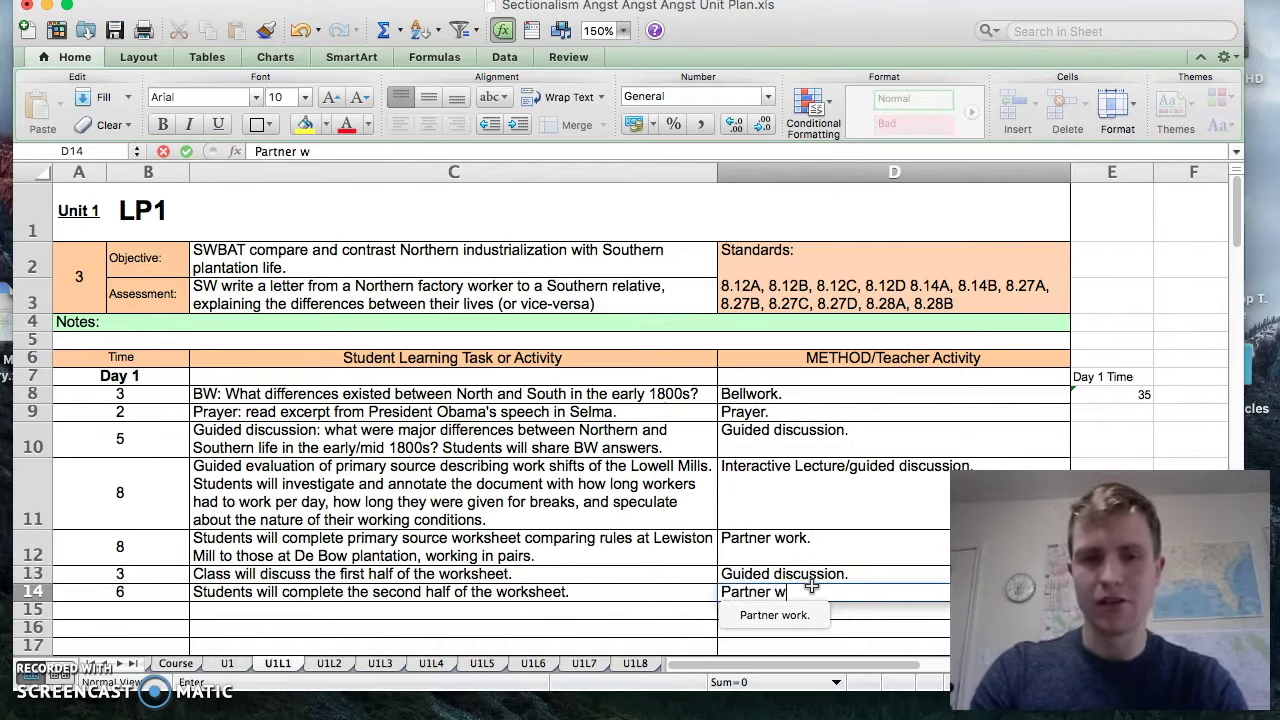
{"action": "key", "text": "Return"}
{"action": "key", "text": "Return"}
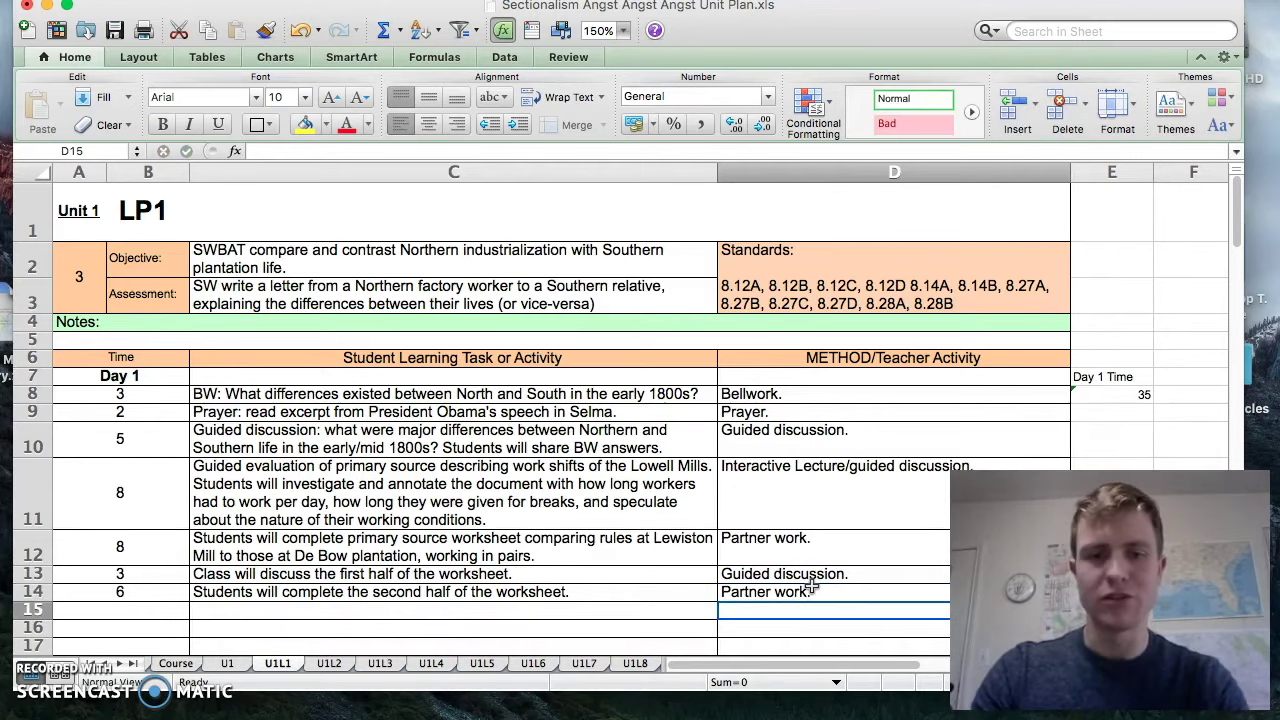
Enter 3 as the time for row 15
{"action": "key", "text": "Left"}
{"action": "key", "text": "Left"}
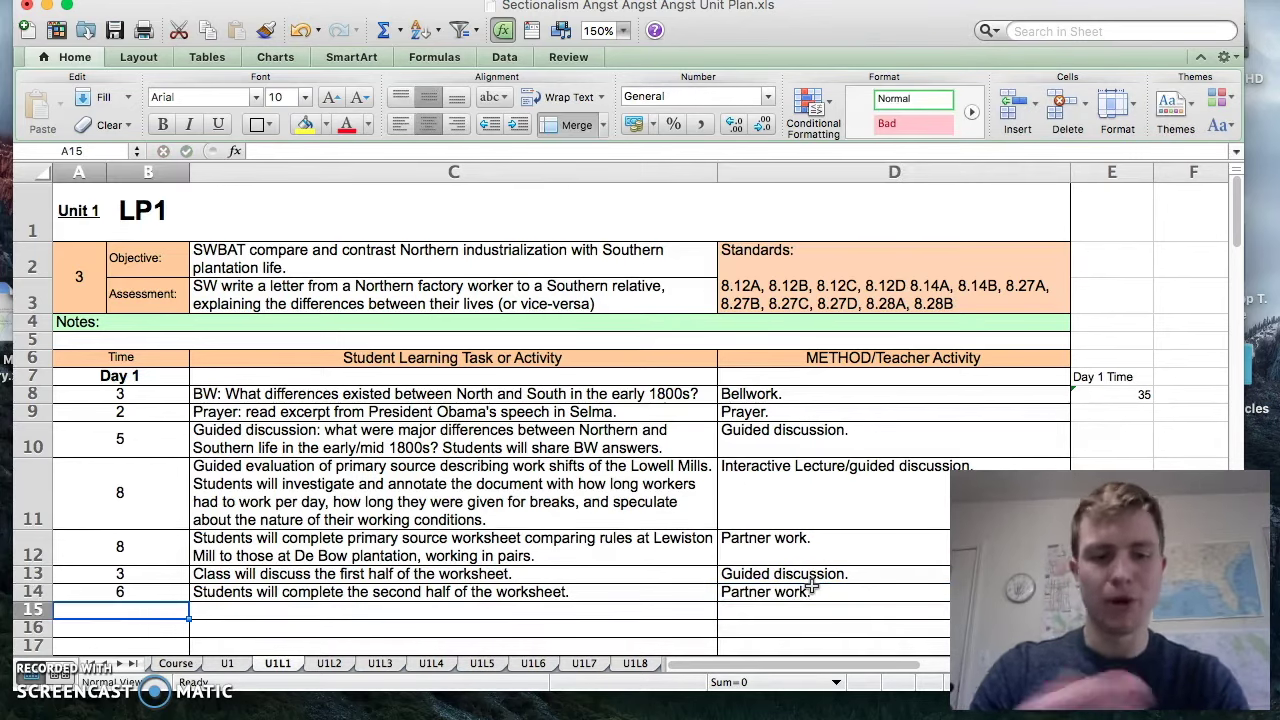
{"action": "type", "text": "2"}
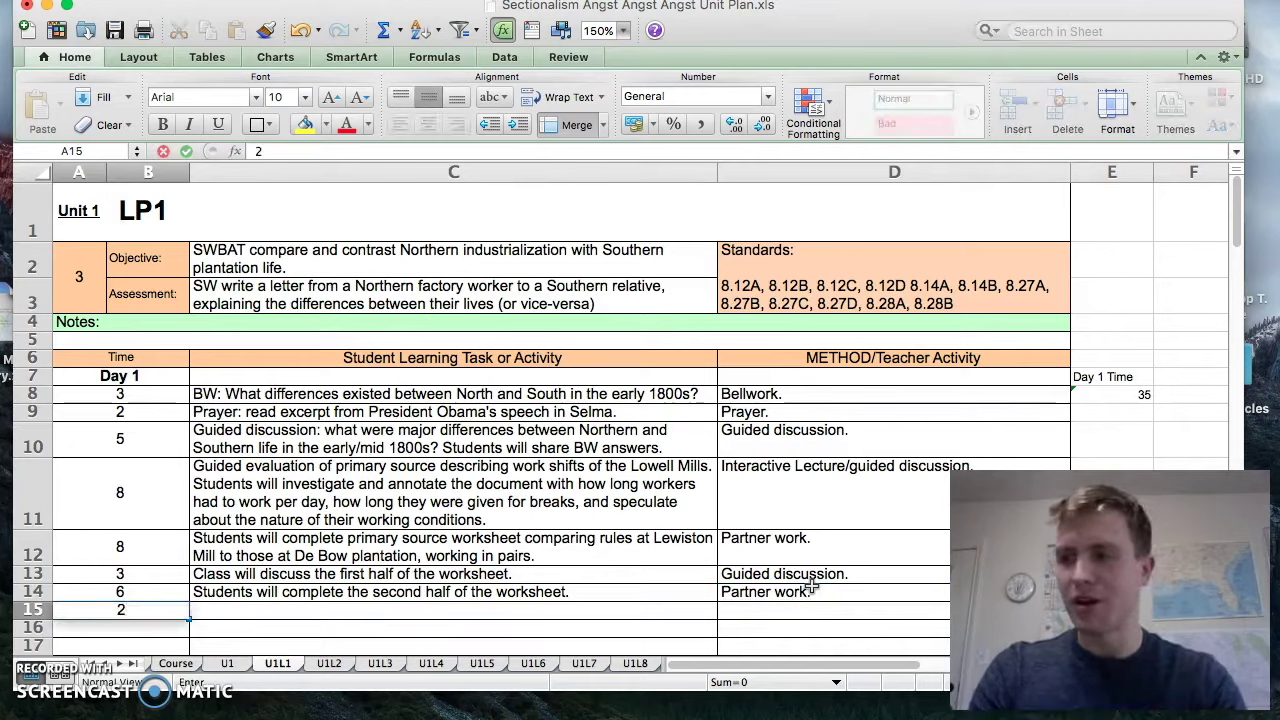
{"action": "key", "text": "BackSpace"}
{"action": "type", "text": "3"}
{"action": "key", "text": "Tab"}
Enter "Class will discuss the worksheet as a whole." as the student activity in row 15
{"action": "type", "text": "Class wi"}
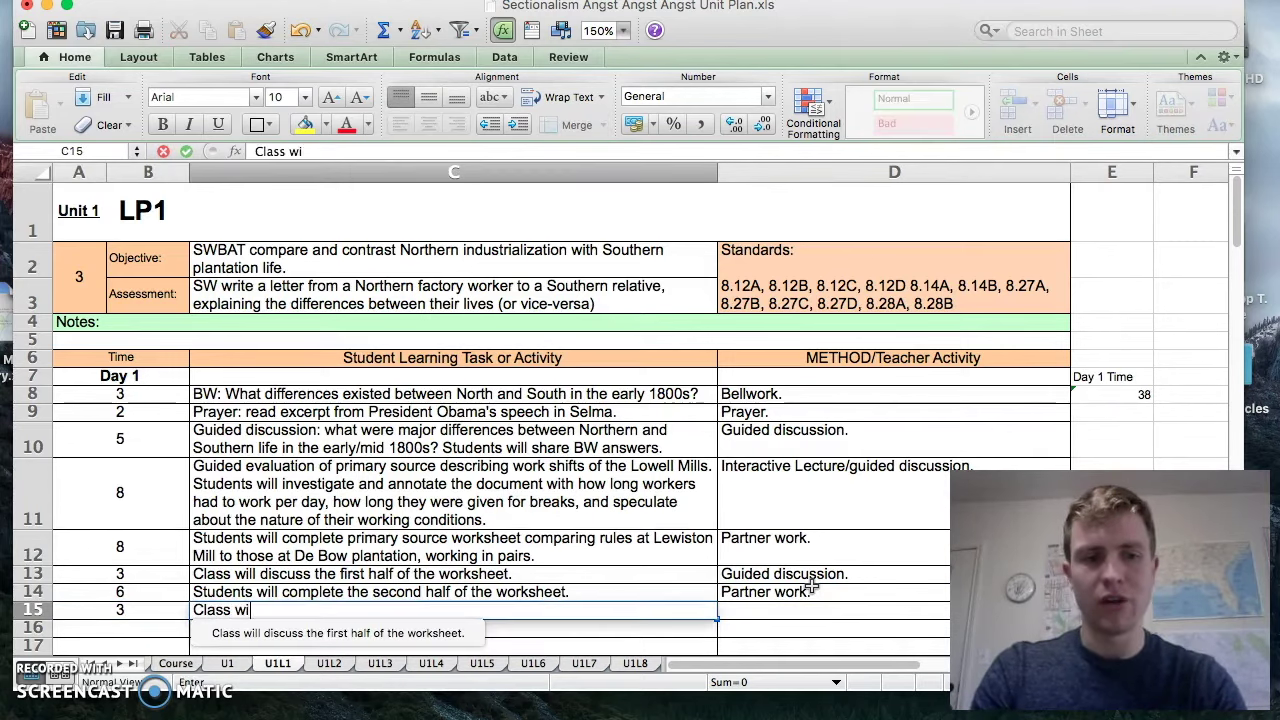
{"action": "type", "text": "ll discuss the who"}
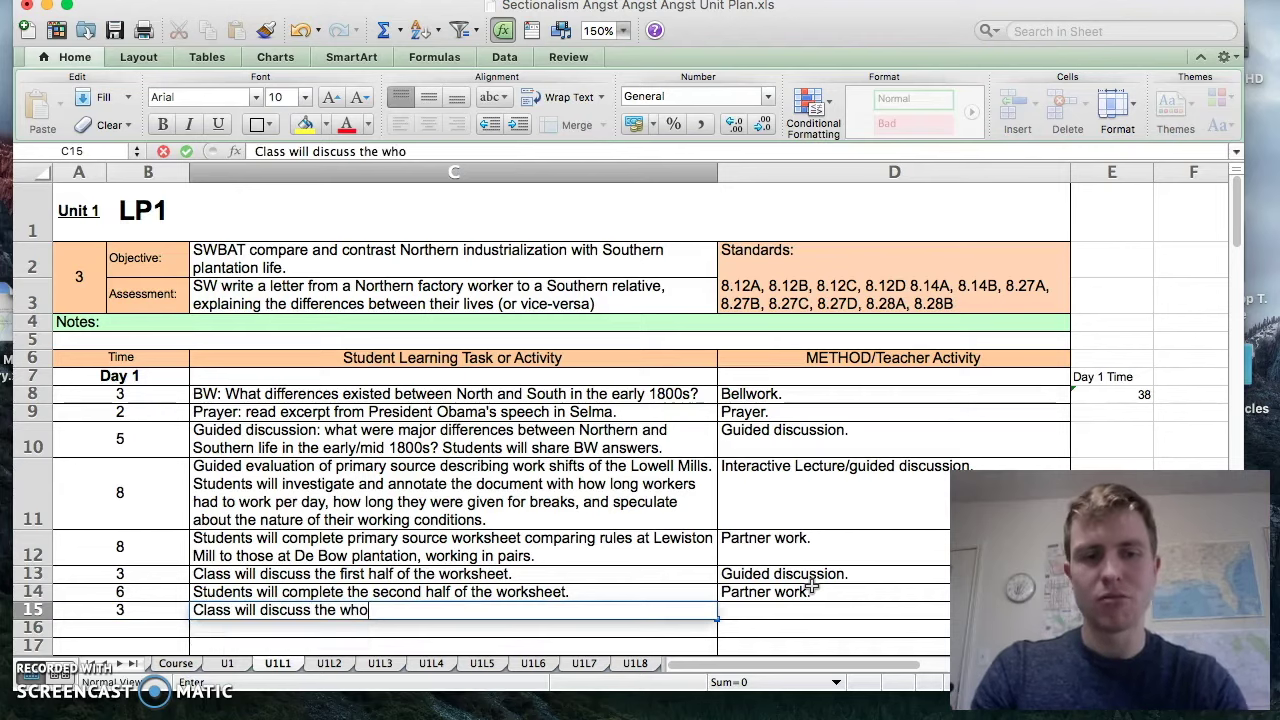
{"action": "type", "text": "le the"}
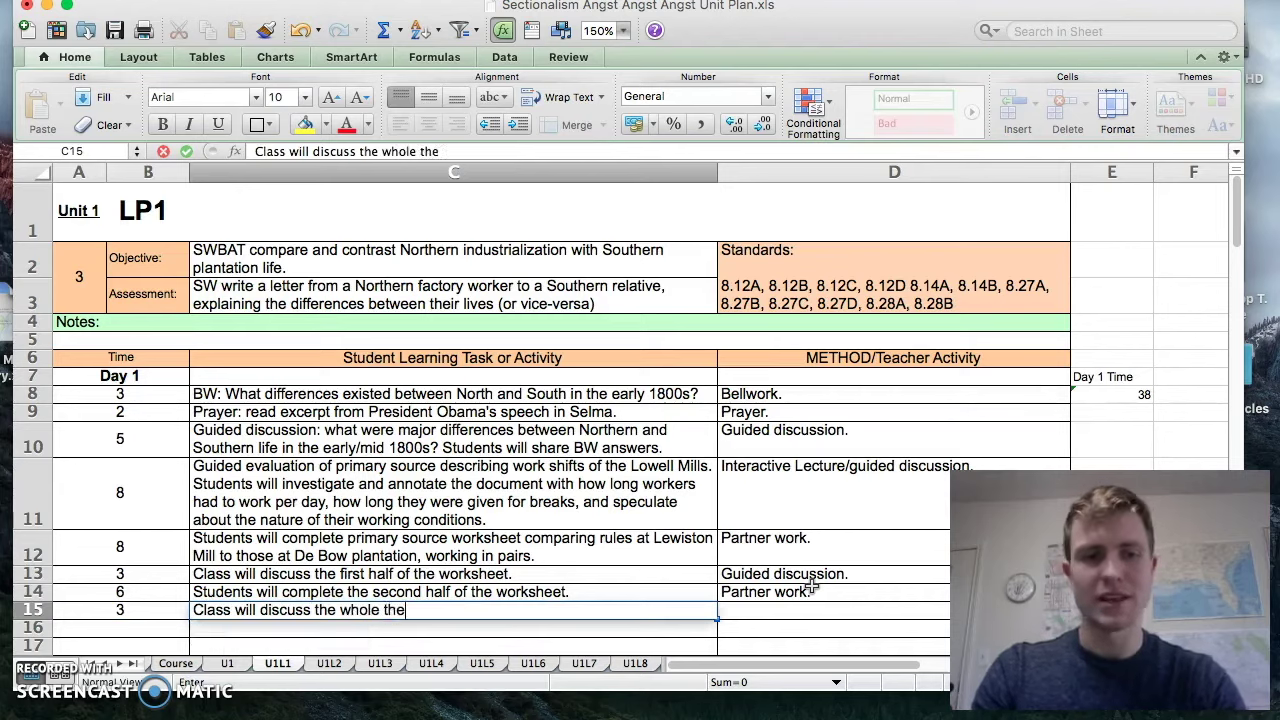
{"action": "key", "text": "BackSpace"}
{"action": "key", "text": "BackSpace"}
{"action": "key", "text": "BackSpace"}
{"action": "key", "text": "BackSpace"}
{"action": "key", "text": "BackSpace"}
{"action": "key", "text": "BackSpace"}
{"action": "key", "text": "BackSpace"}
{"action": "key", "text": "BackSpace"}
{"action": "type", "text": "orksheet of "}
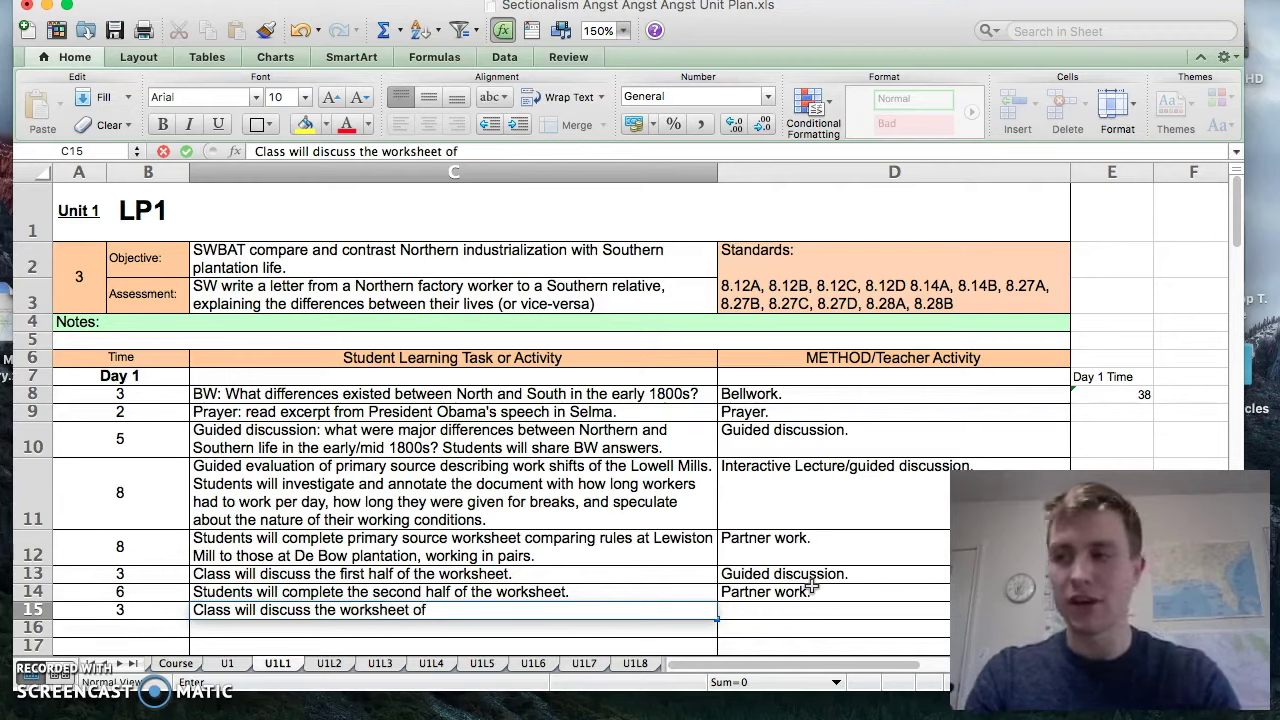
{"action": "type", "text": "as a"}
{"action": "key", "text": "BackSpace"}
{"action": "key", "text": "BackSpace"}
{"action": "key", "text": "BackSpace"}
{"action": "key", "text": "BackSpace"}
{"action": "key", "text": "BackSpace"}
{"action": "key", "text": "BackSpace"}
{"action": "type", "text": "as a wh"}
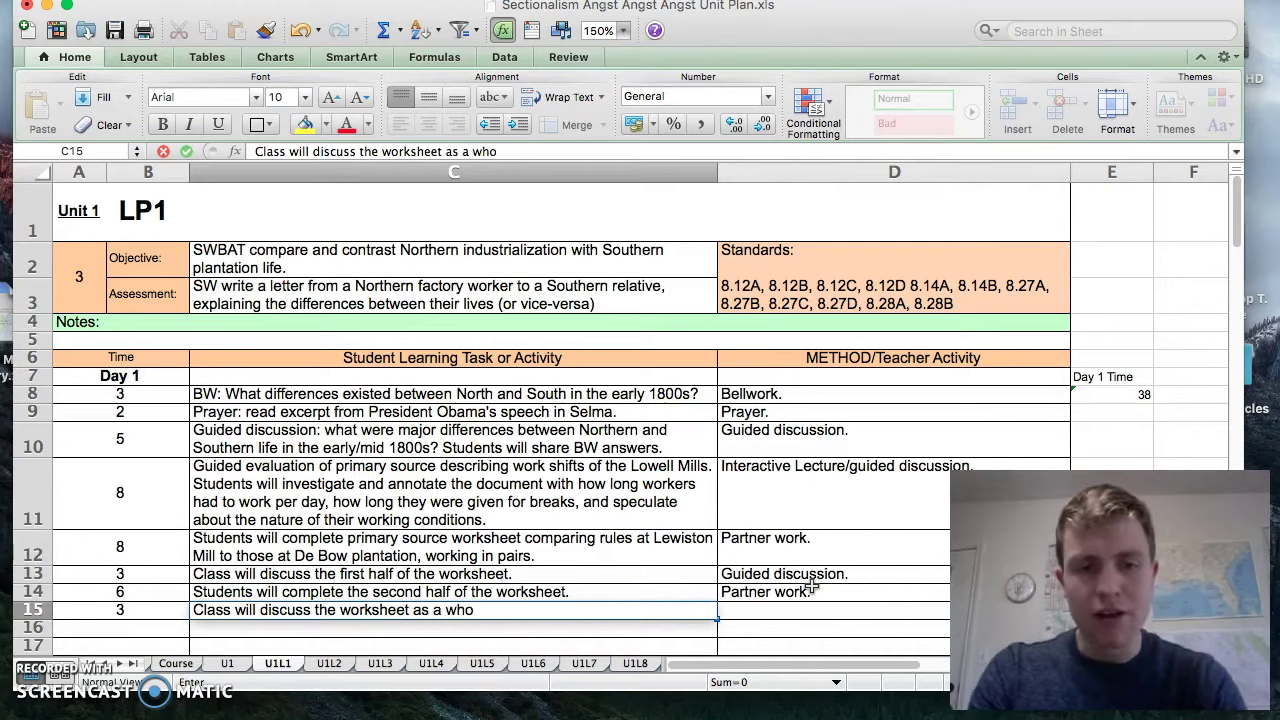
{"action": "type", "text": "le."}
{"action": "key", "text": "Tab"}
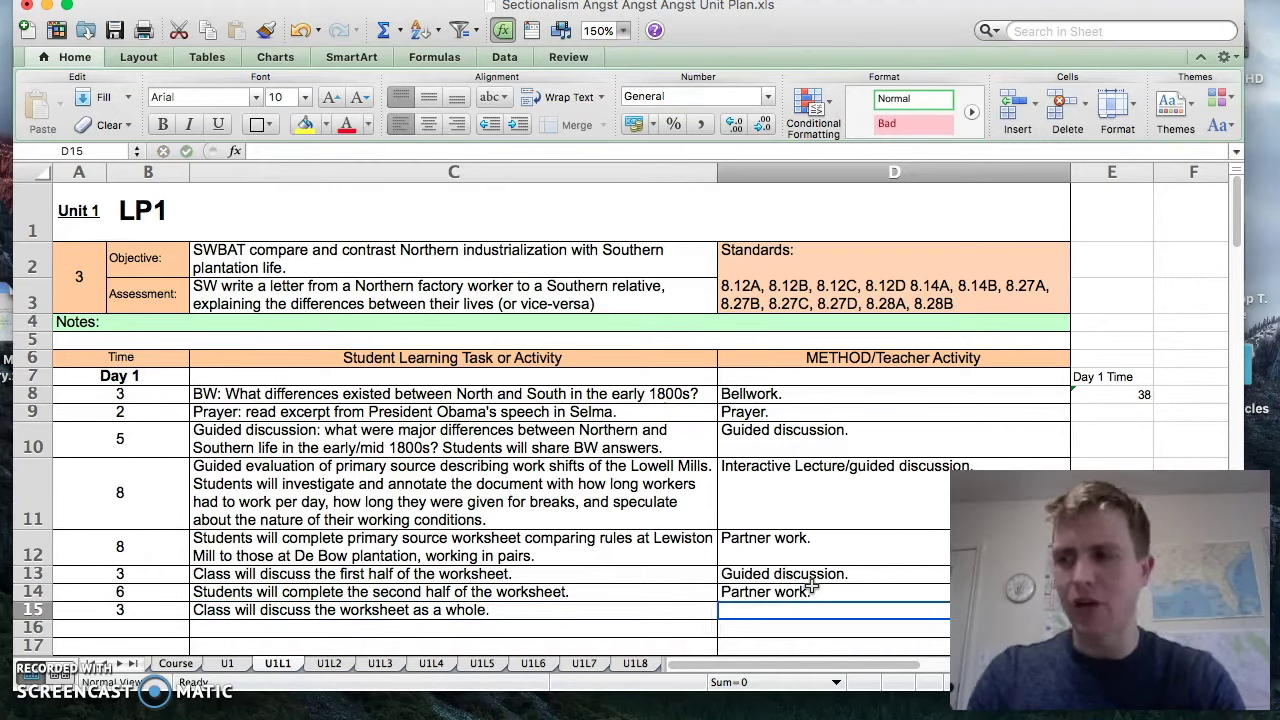
Enter "Guided discussion." as the teacher method for the row 15 activity
{"action": "type", "text": "Guided dis"}
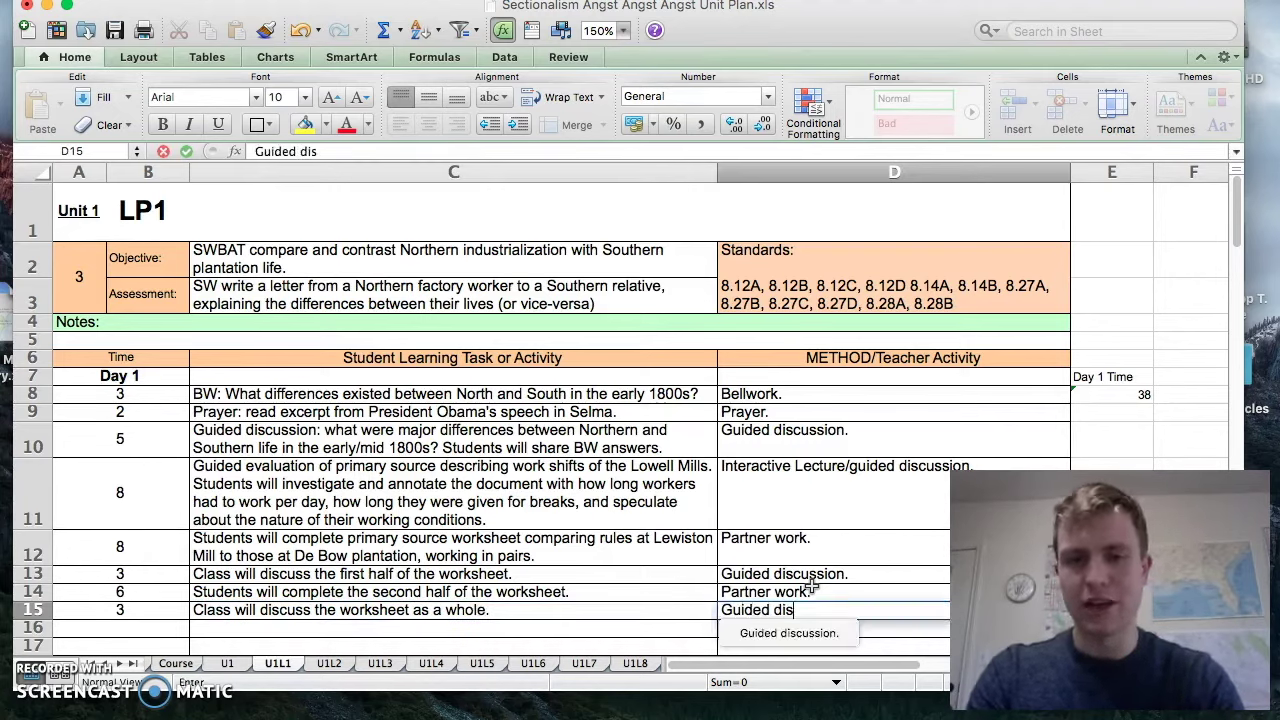
{"action": "type", "text": "cusison"}
{"action": "key", "text": "BackSpace"}
{"action": "key", "text": "BackSpace"}
{"action": "key", "text": "BackSpace"}
{"action": "key", "text": "BackSpace"}
{"action": "type", "text": "sion"}
{"action": "key", "text": "Return"}
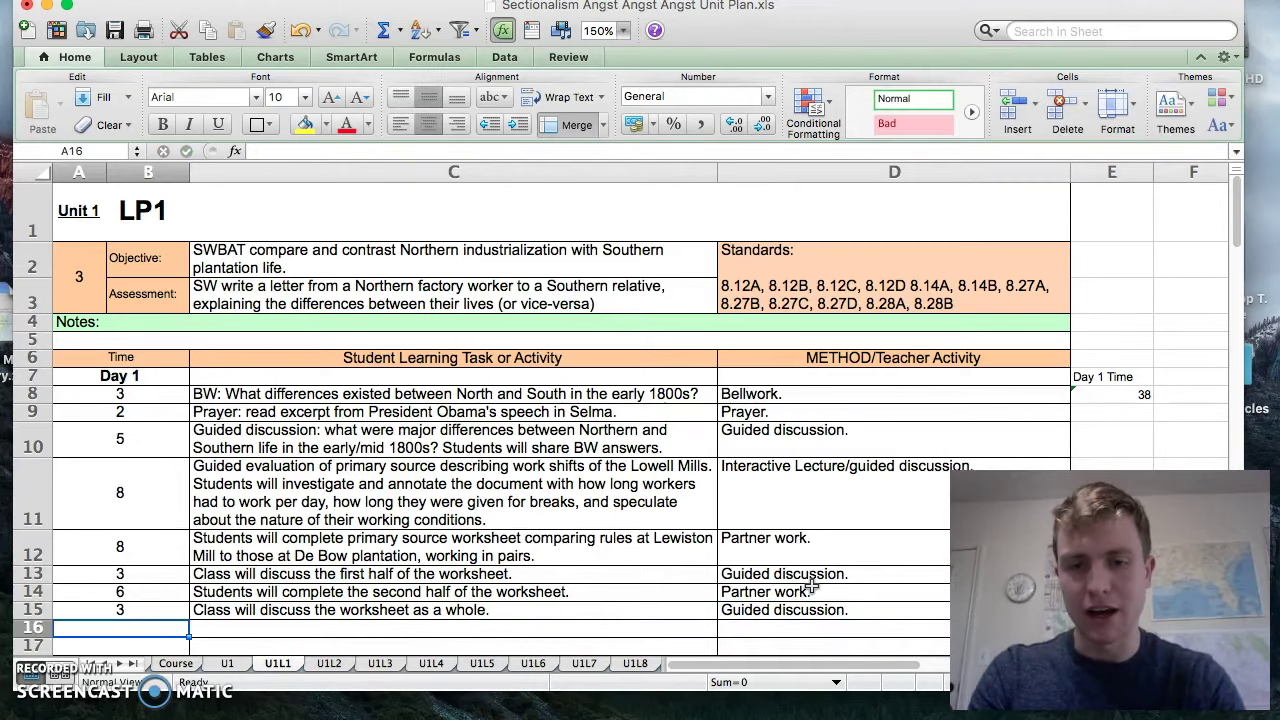
Fill in row 16 with time 2, activity "Exit card: Write one similarity between Northern factories and Southern plantations, and one difference." and method "Assessment."
{"action": "type", "text": "2"}
{"action": "key", "text": "Tab"}
{"action": "type", "text": "Exit "}
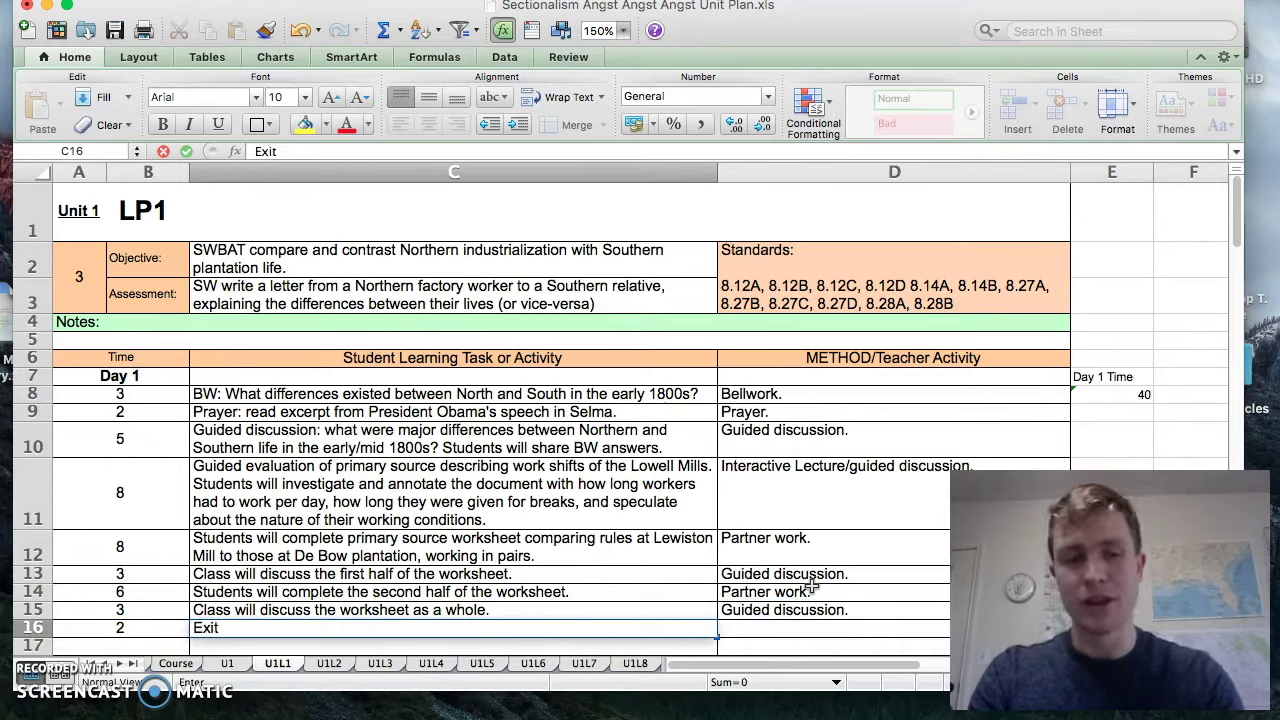
{"action": "type", "text": "card:"}
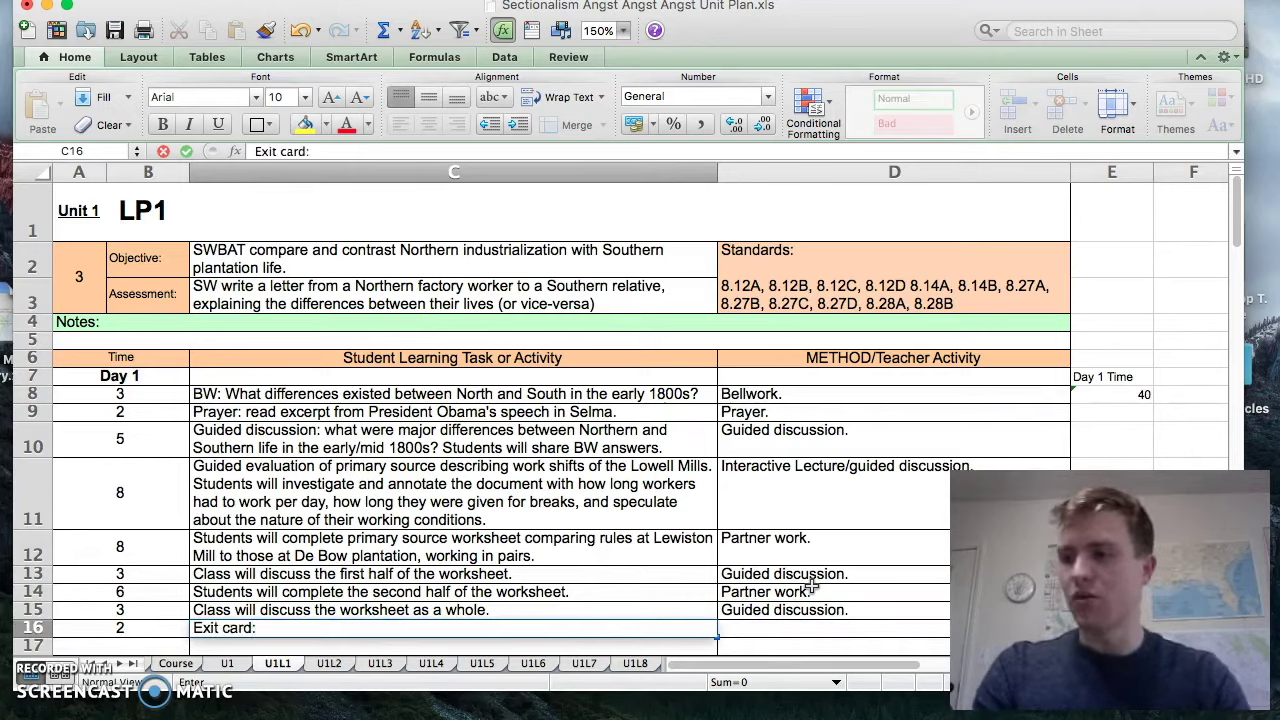
{"action": "type", "text": " Write one similarity"}
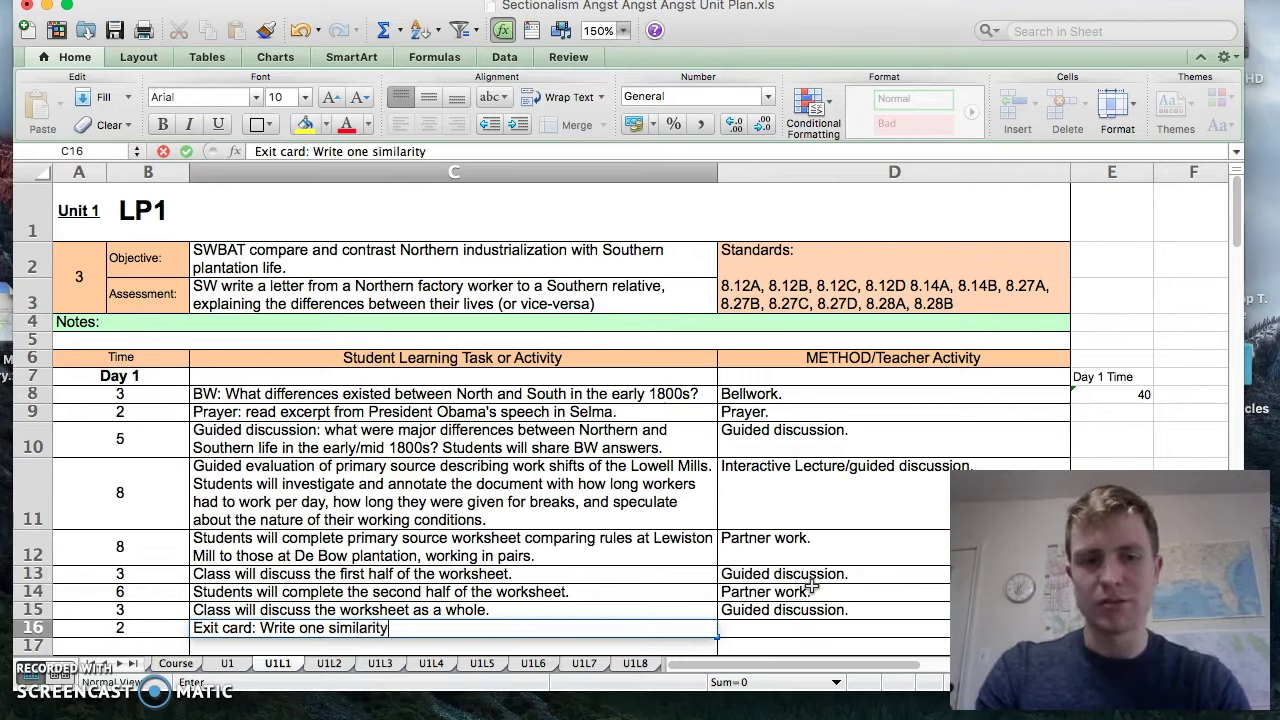
{"action": "type", "text": " between North"}
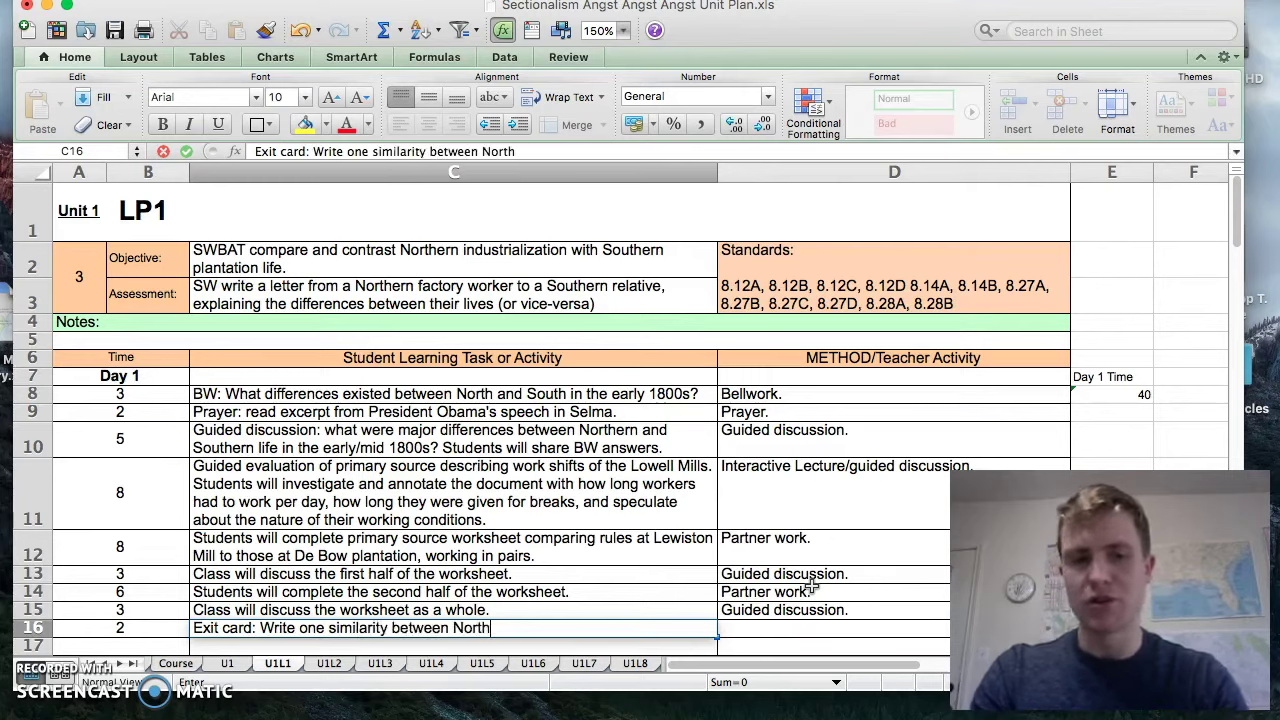
{"action": "type", "text": "ern factories"}
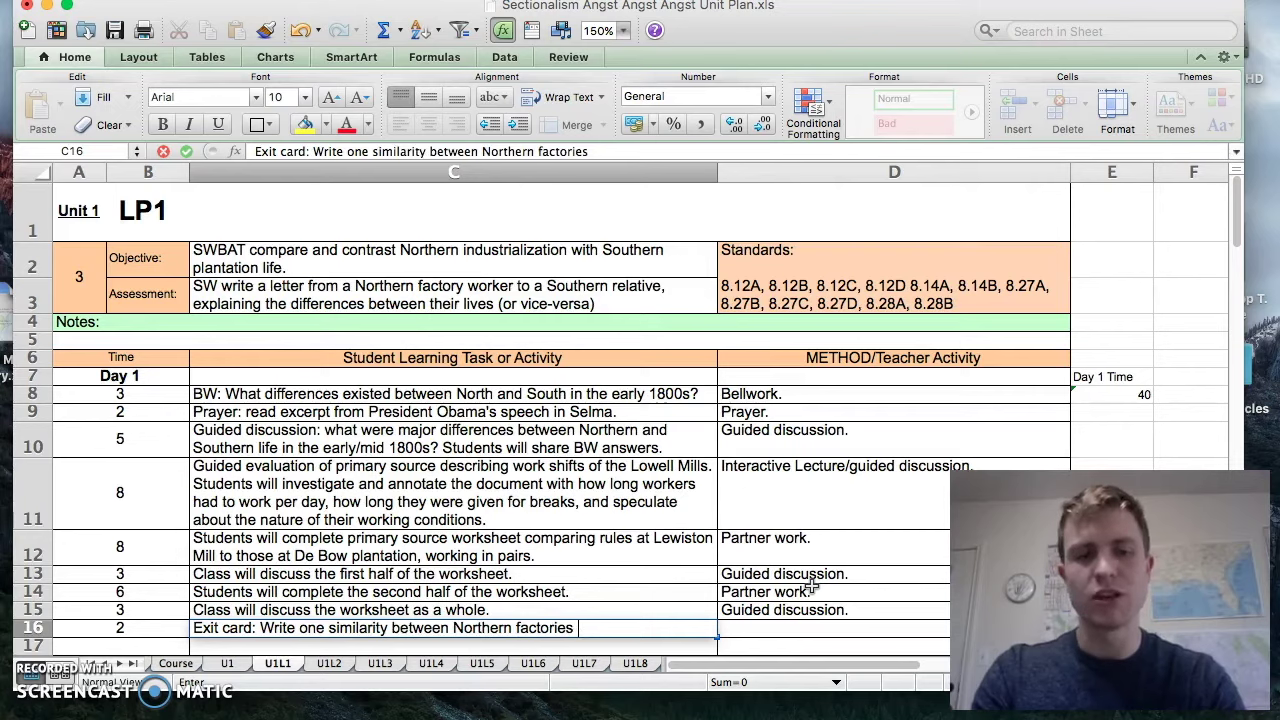
{"action": "type", "text": " and Southern pla"}
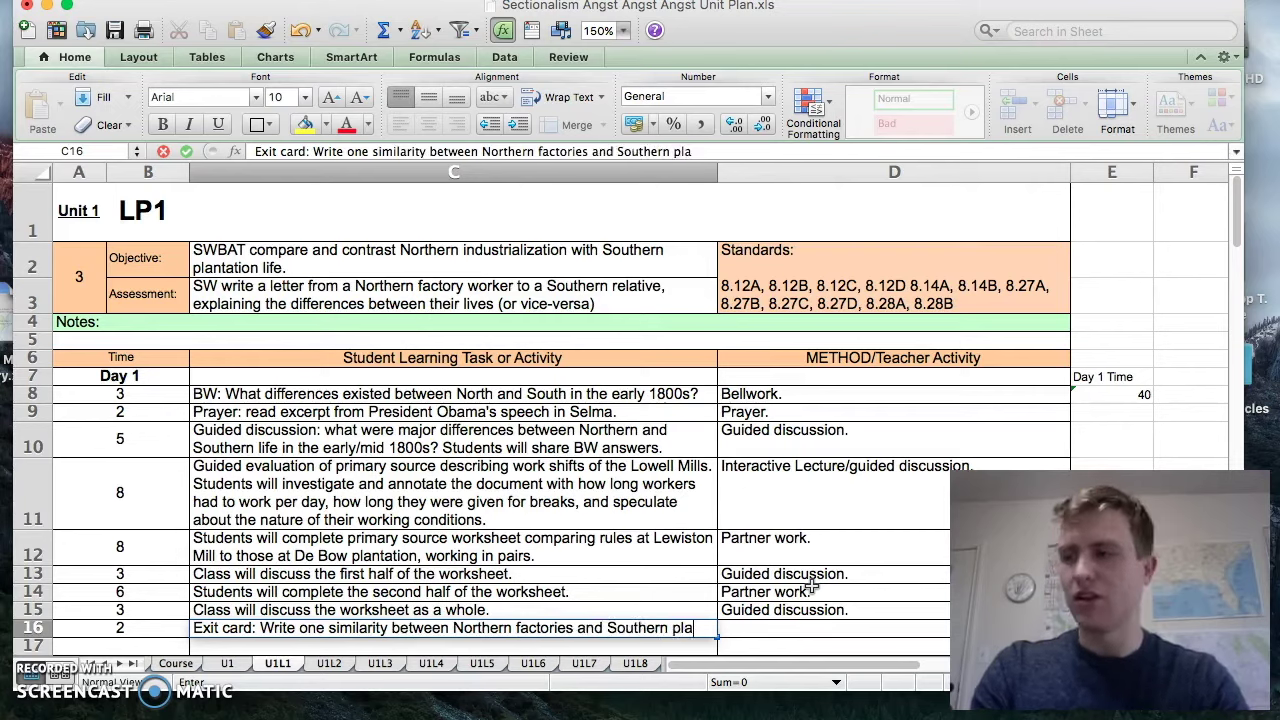
{"action": "type", "text": "ntations, and one differen"}
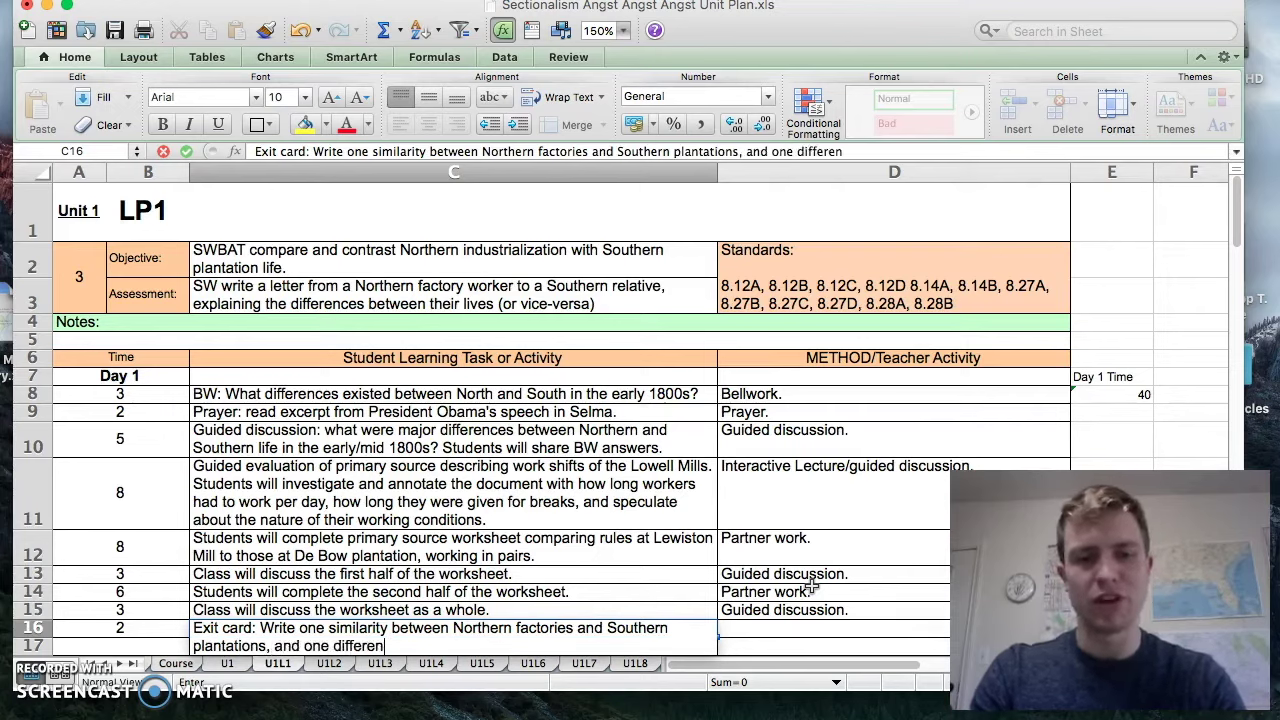
{"action": "type", "text": "ce."}
{"action": "key", "text": "Tab"}
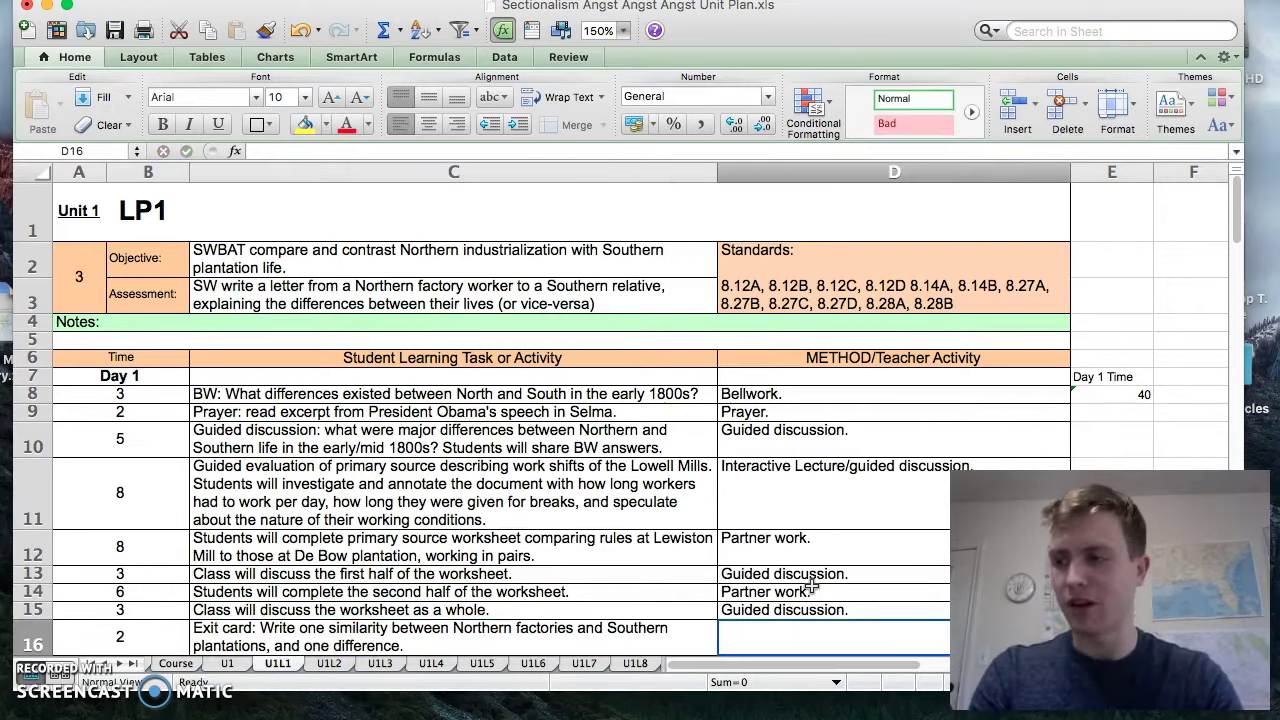
{"action": "type", "text": "Assessment."}
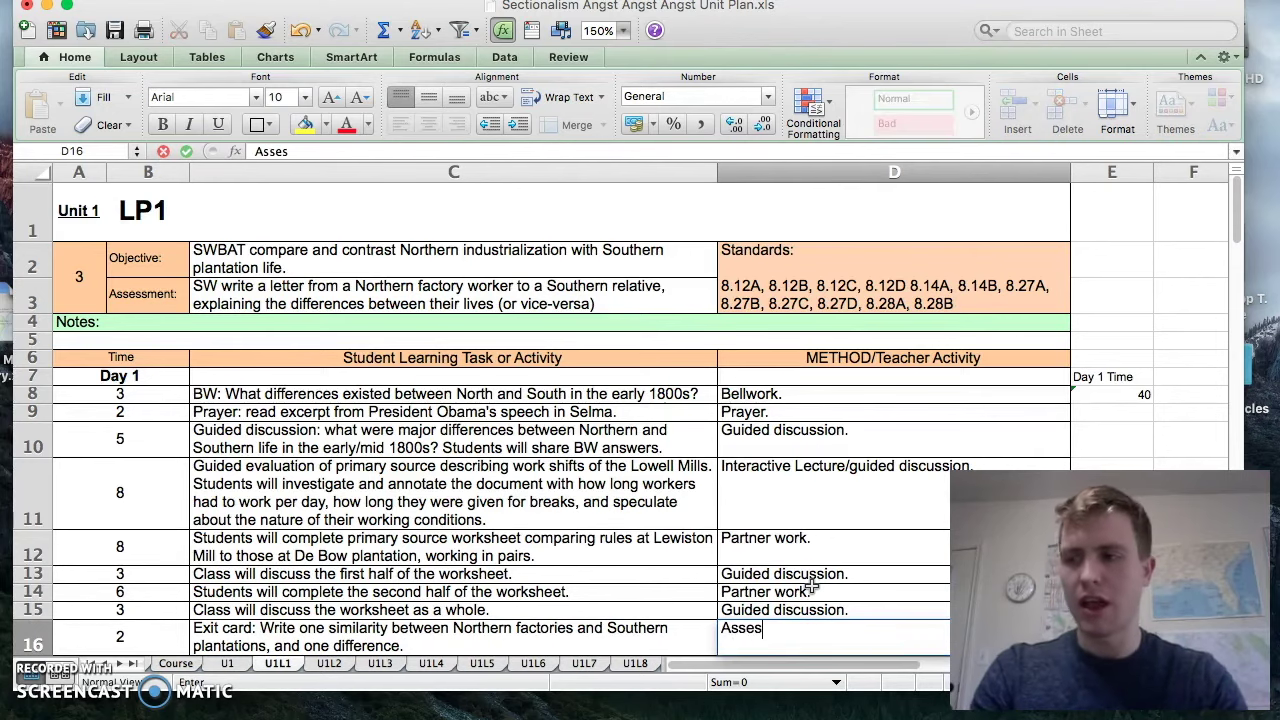
{"action": "key", "text": "Return"}
Label row 17 "HW:" and enter "Complete guided reading from the textbook: Chapter 12, Section 1." as its student activity
{"action": "type", "text": "HW:"}
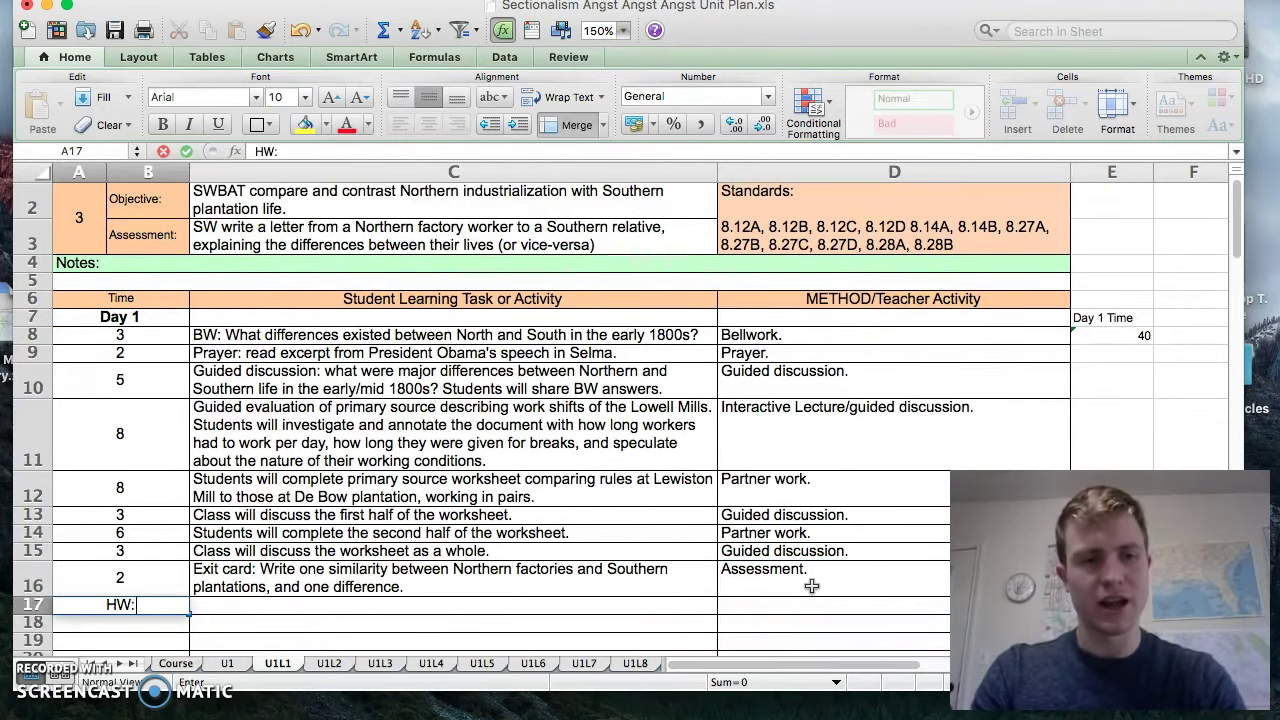
{"action": "key", "text": "Tab"}
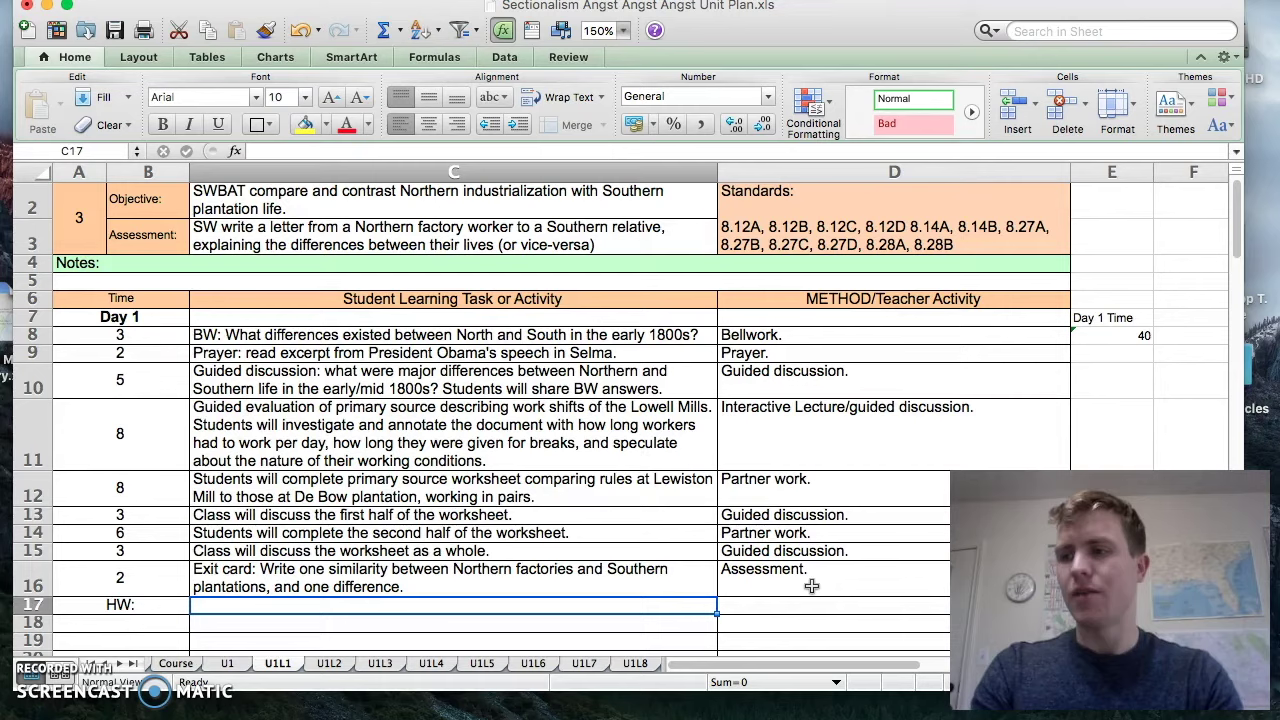
{"action": "type", "text": "Complete"}
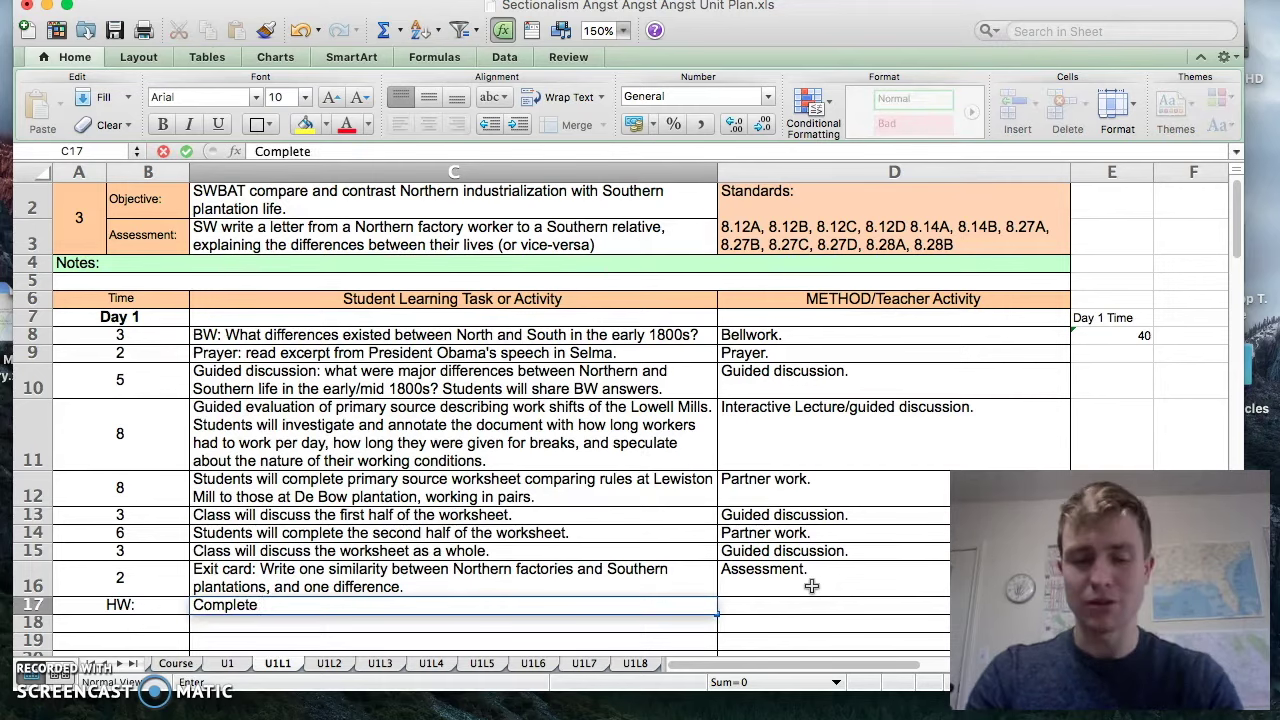
{"action": "type", "text": " guided d"}
{"action": "type", "text": "ec"}
{"action": "key", "text": "BackSpace"}
{"action": "key", "text": "BackSpace"}
{"action": "type", "text": "reading from th"}
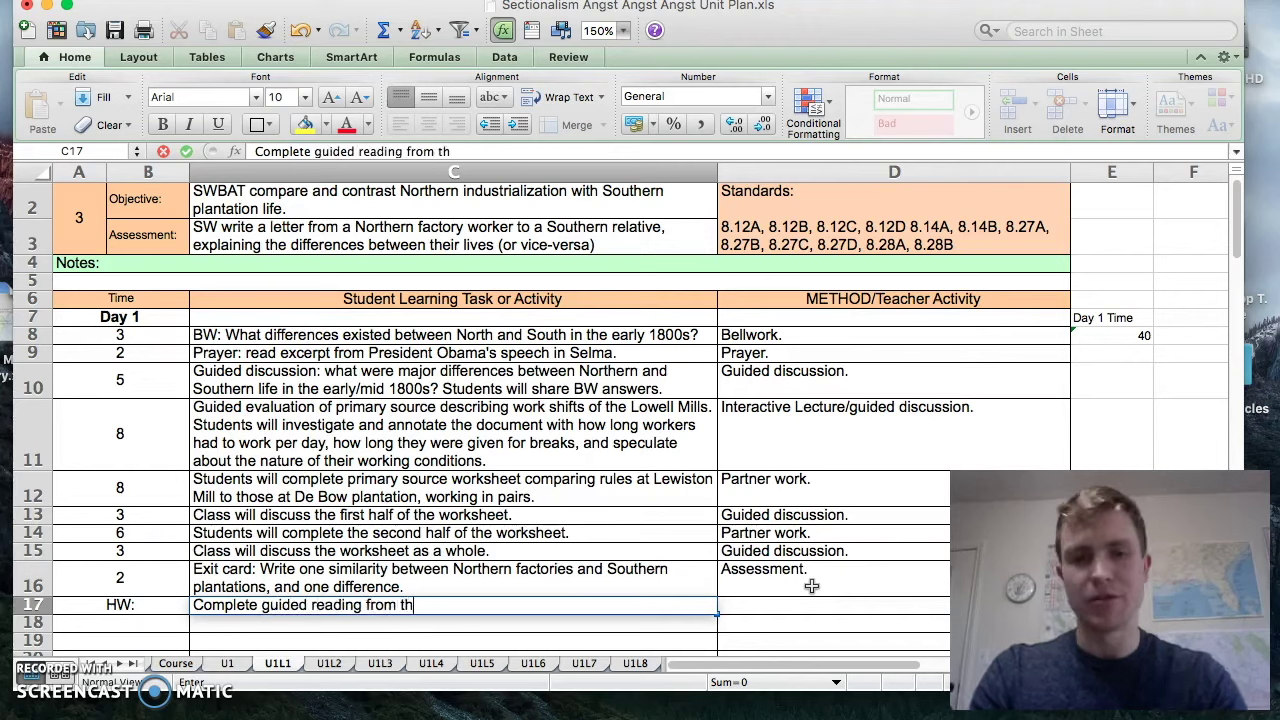
{"action": "type", "text": "e textbook: Chapter 12, Section 1."}
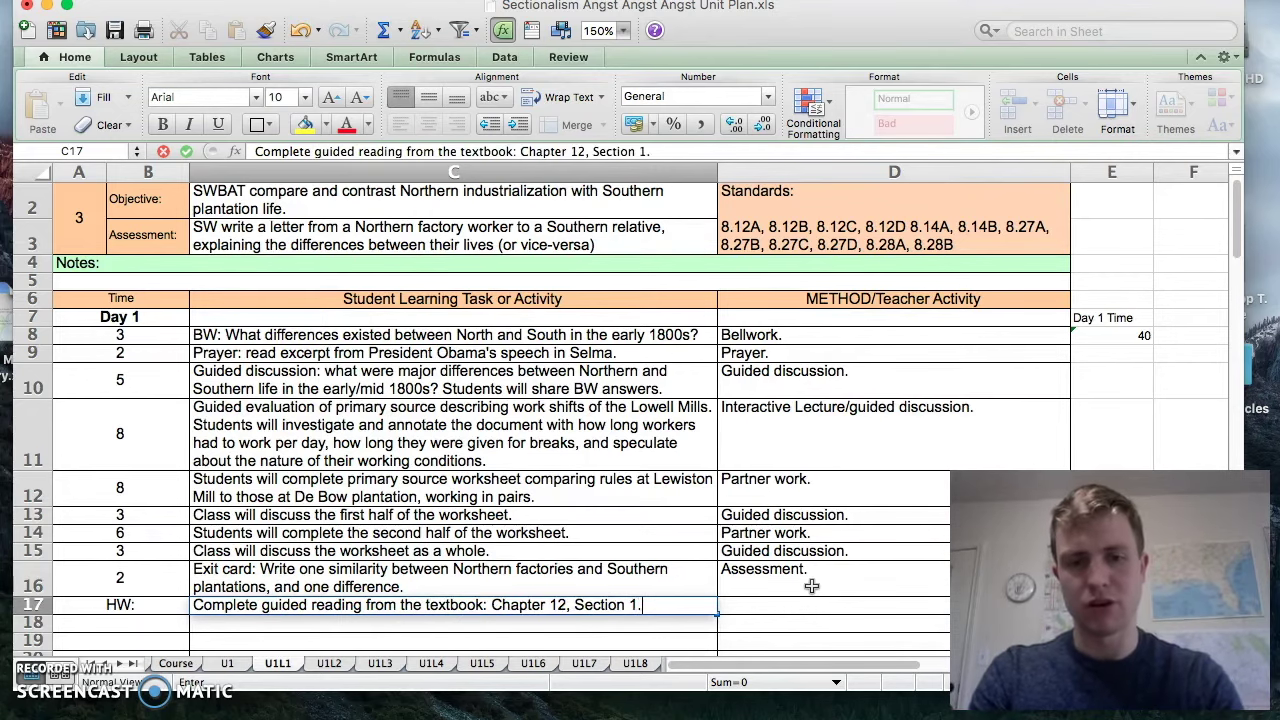
{"action": "key", "text": "Tab"}
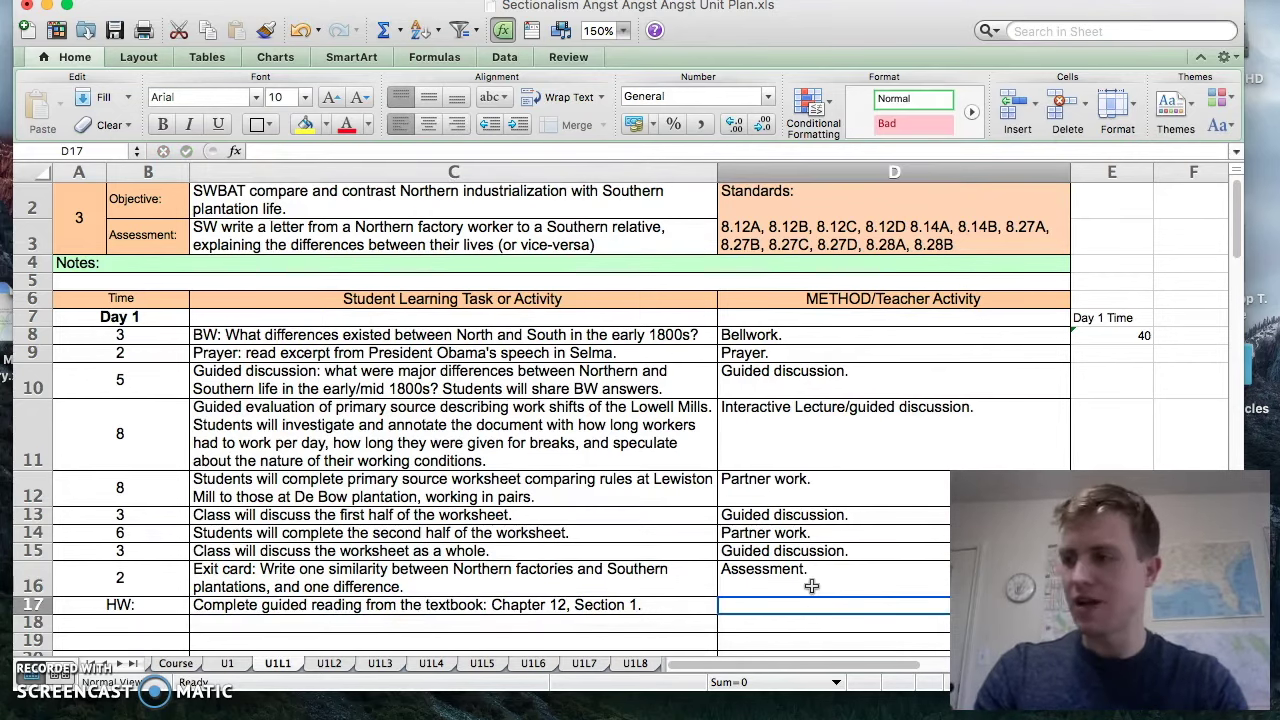
{"action": "key", "text": "Tab"}
{"action": "key", "text": "Tab"}
{"action": "scroll", "coordinate": [783, 586], "scroll_direction": "left", "scroll_amount": 2}
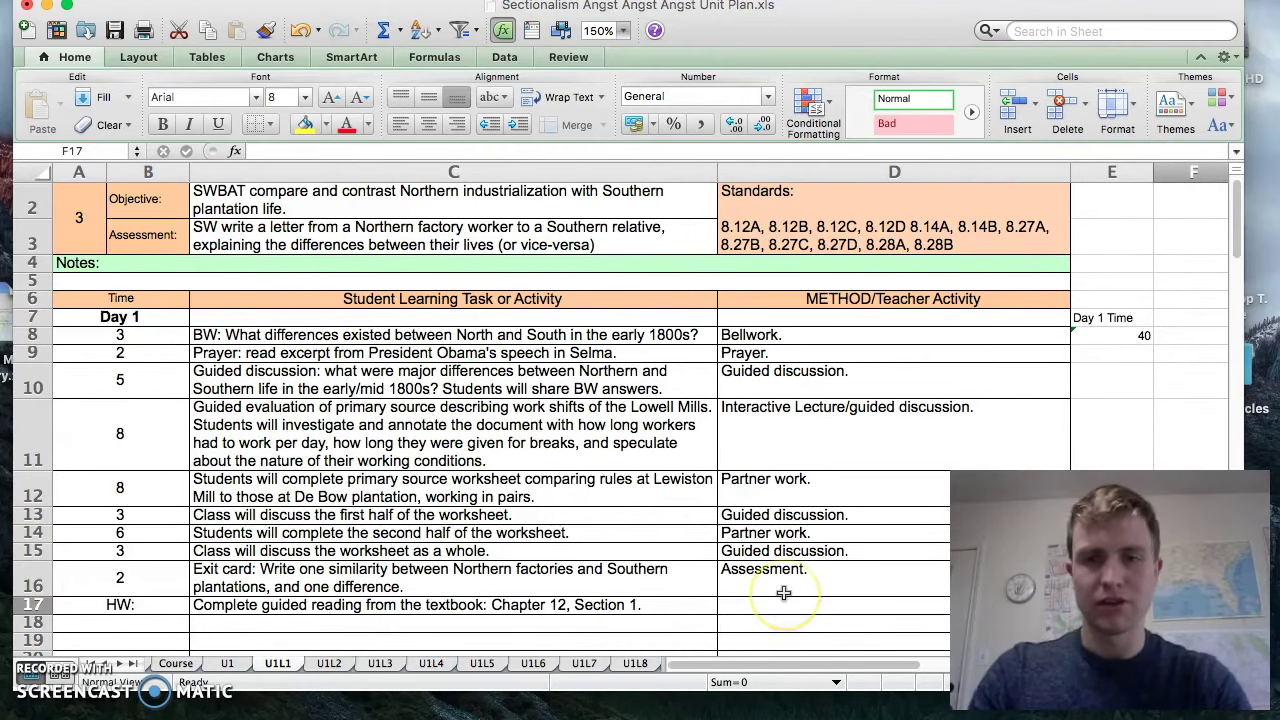
Enter "Day 2" as the day heading in the time column of row 18
{"action": "left_click", "coordinate": [130, 623]}
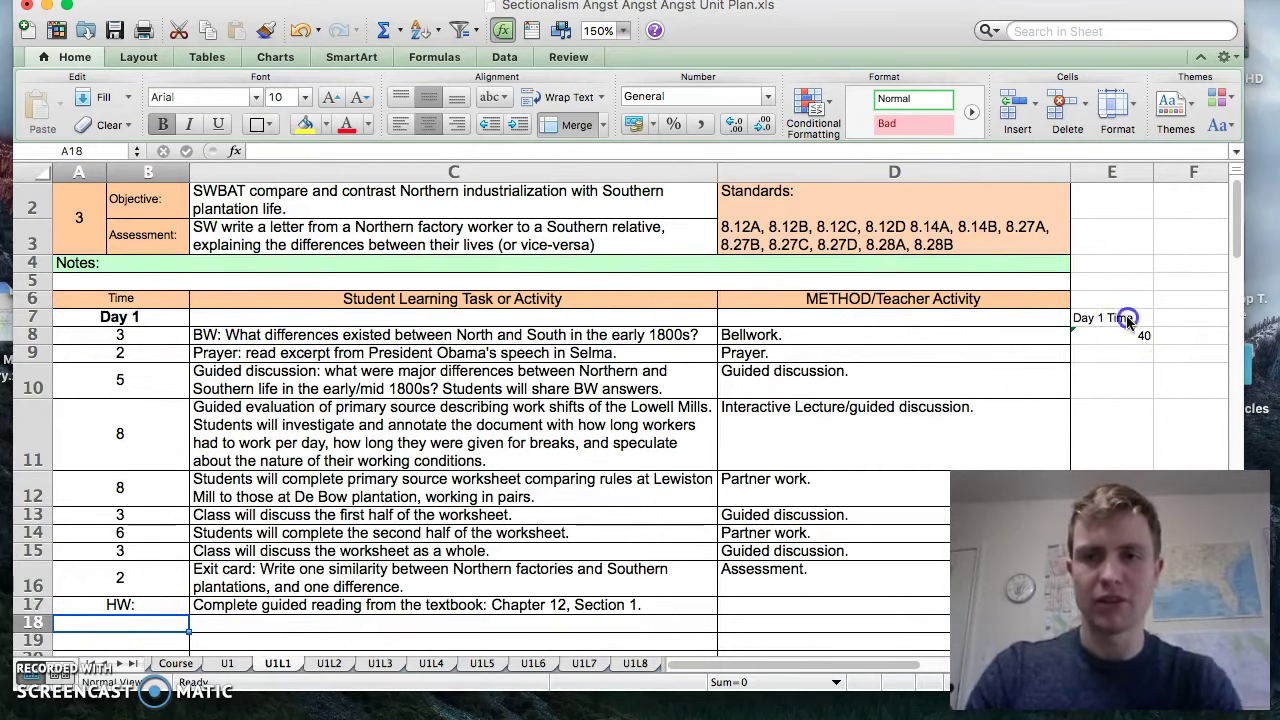
{"action": "type", "text": "Day 2"}
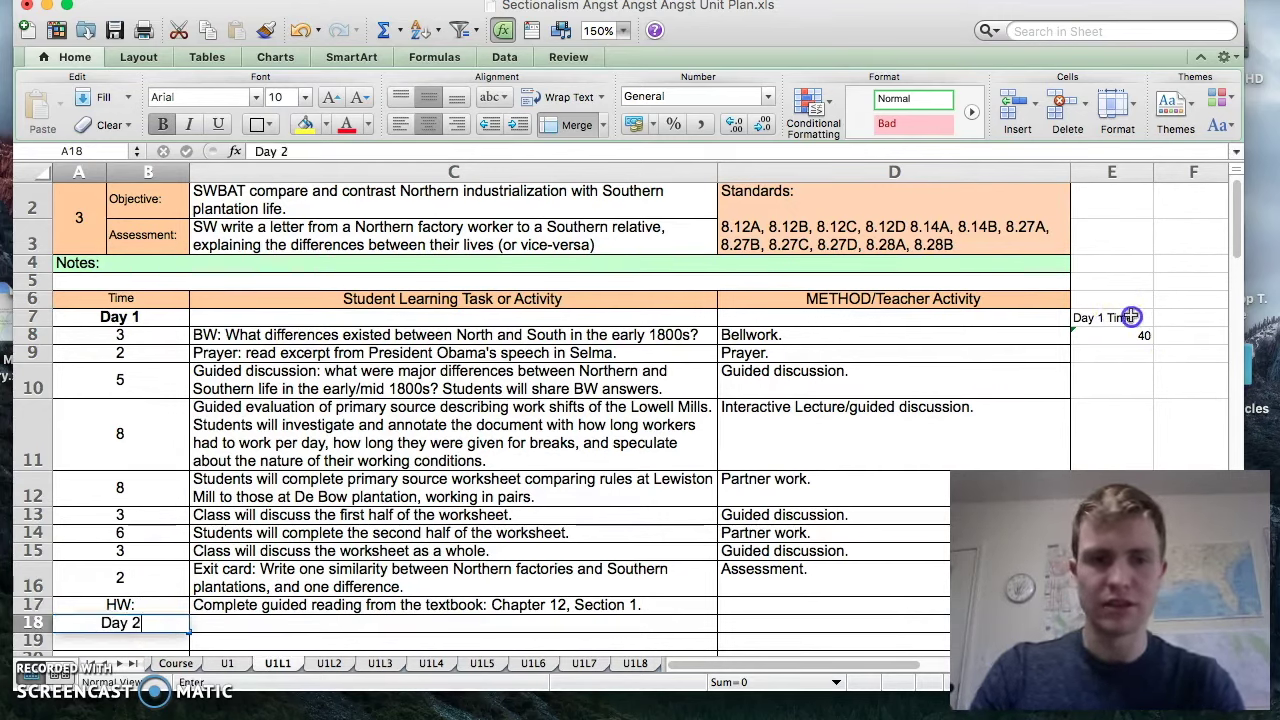
{"action": "left_click", "coordinate": [1135, 333]}
Copy the Day 1 Time label and its total formula to E17:E18 and rename the copied label "Day 2 Time"
{"action": "left_click_drag", "start_coordinate": [1108, 318], "coordinate": [1122, 337]}
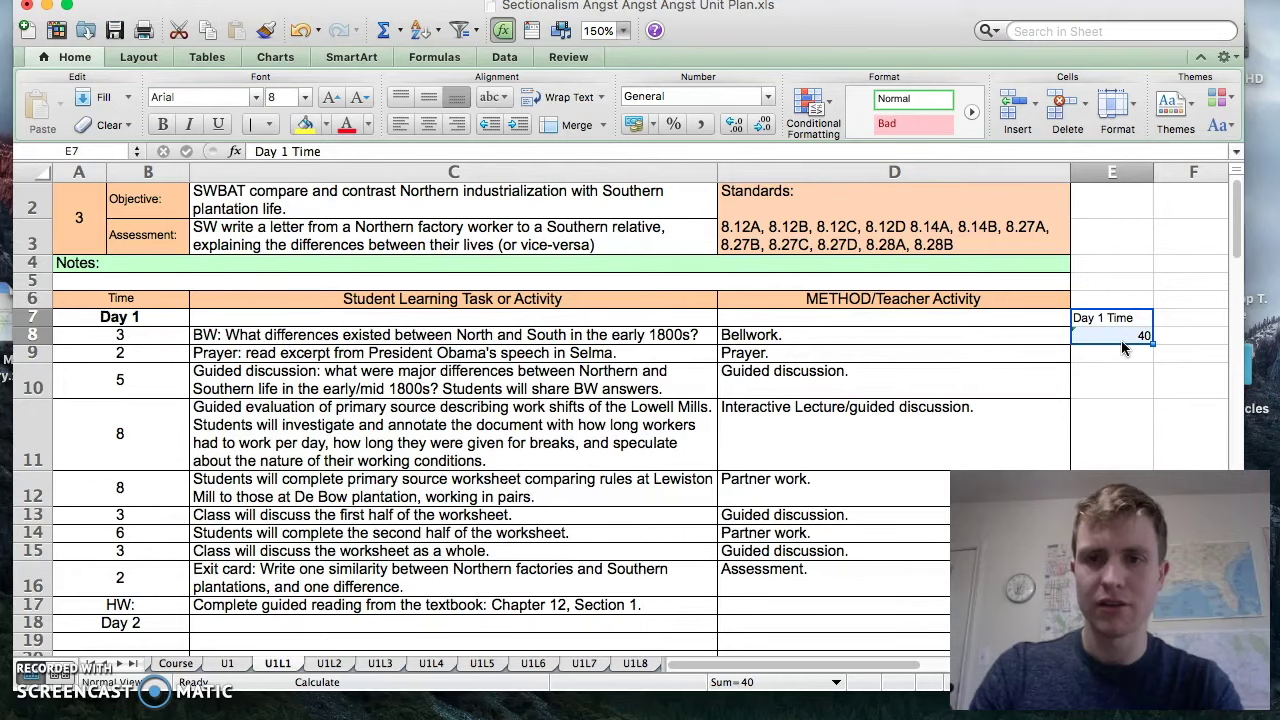
{"action": "key", "text": "super+c"}
{"action": "scroll", "coordinate": [1121, 340], "scroll_direction": "down", "scroll_amount": 4}
{"action": "left_click", "coordinate": [1113, 374]}
{"action": "key", "text": "Down"}
{"action": "key", "text": "Down"}
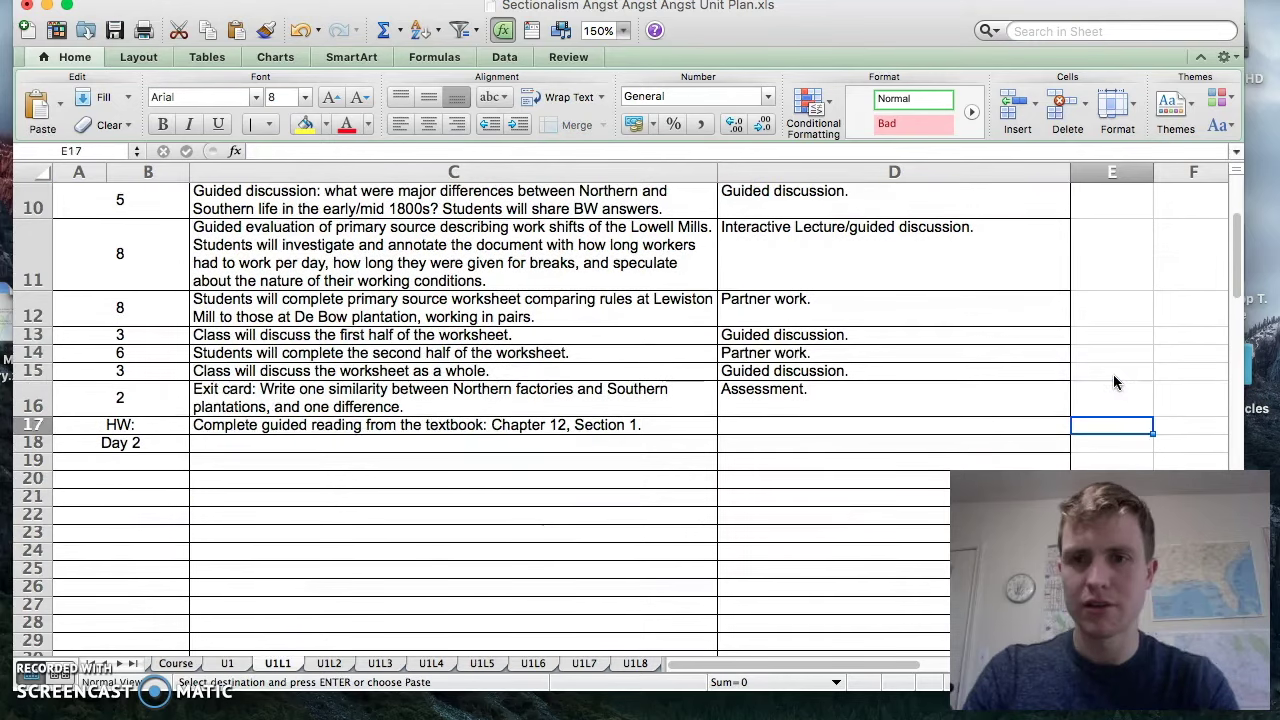
{"action": "key", "text": "super+v"}
{"action": "double_click", "coordinate": [1101, 424]}
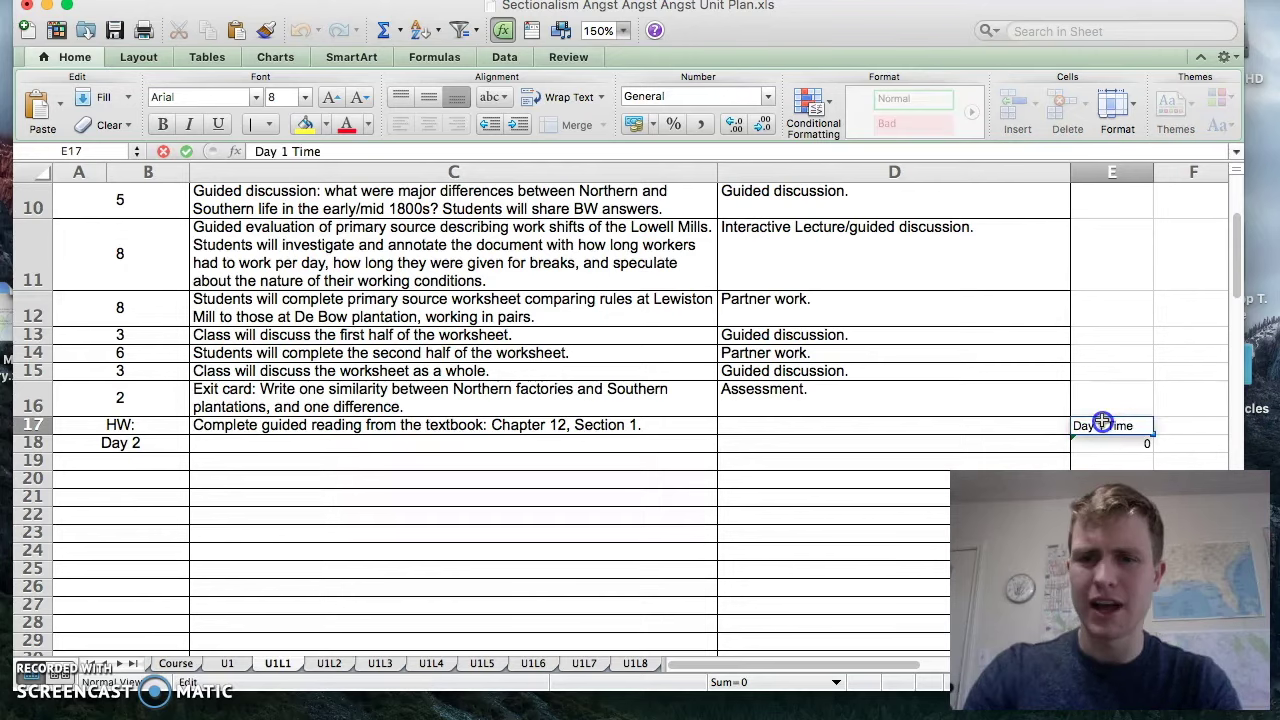
{"action": "key", "text": "Return"}
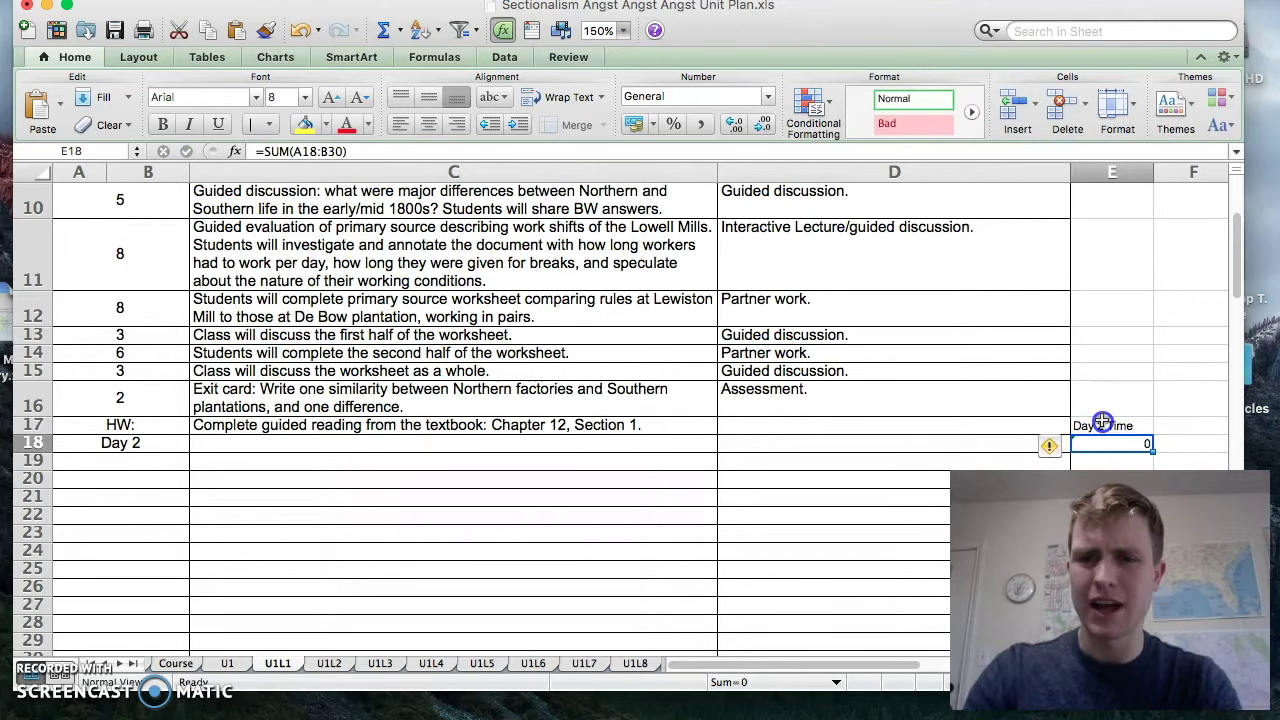
Make the Day 2 heading in row 18 bold
{"action": "left_click", "coordinate": [137, 443]}
{"action": "key", "text": "super+b"}
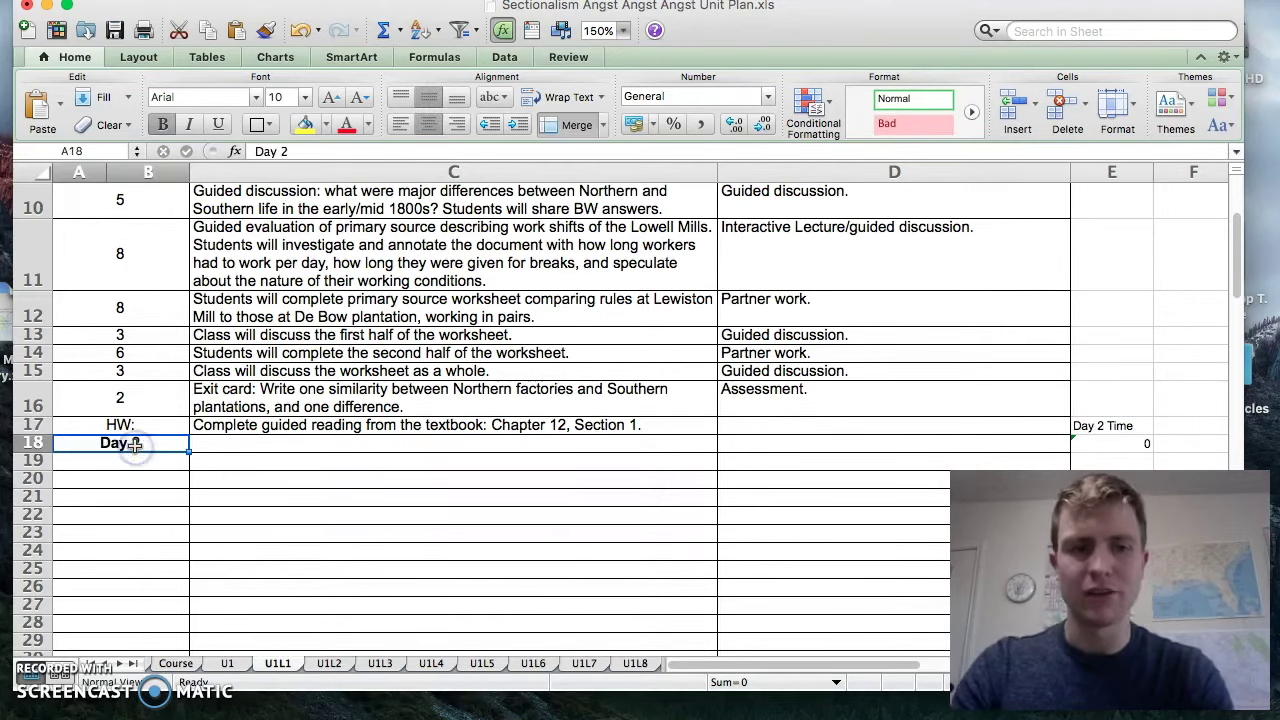
Fill row 19 with time 3 and activity "BW: What sorts of freedoms were possible for a Northern factory worker that weren't for even the most 'free' slave?"
{"action": "left_click", "coordinate": [139, 459]}
{"action": "scroll", "coordinate": [139, 459], "scroll_direction": "down", "scroll_amount": 4}
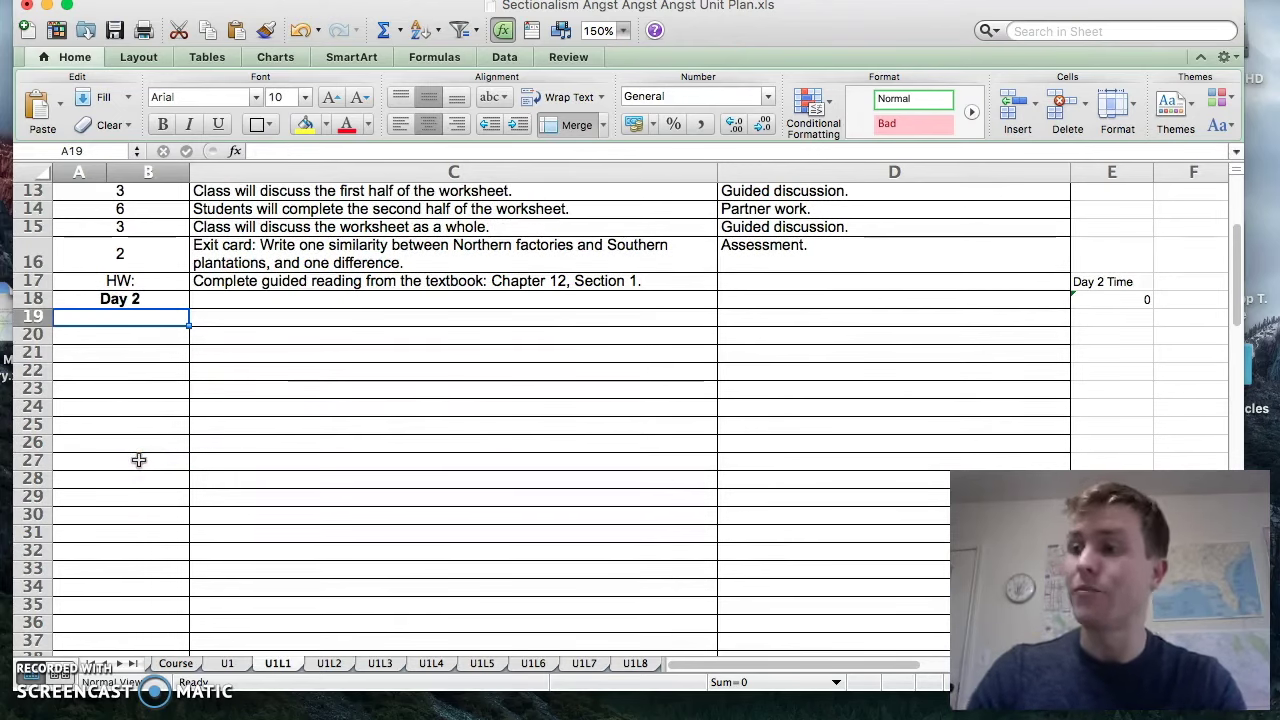
{"action": "type", "text": "3"}
{"action": "key", "text": "Tab"}
{"action": "type", "text": "BW: What "}
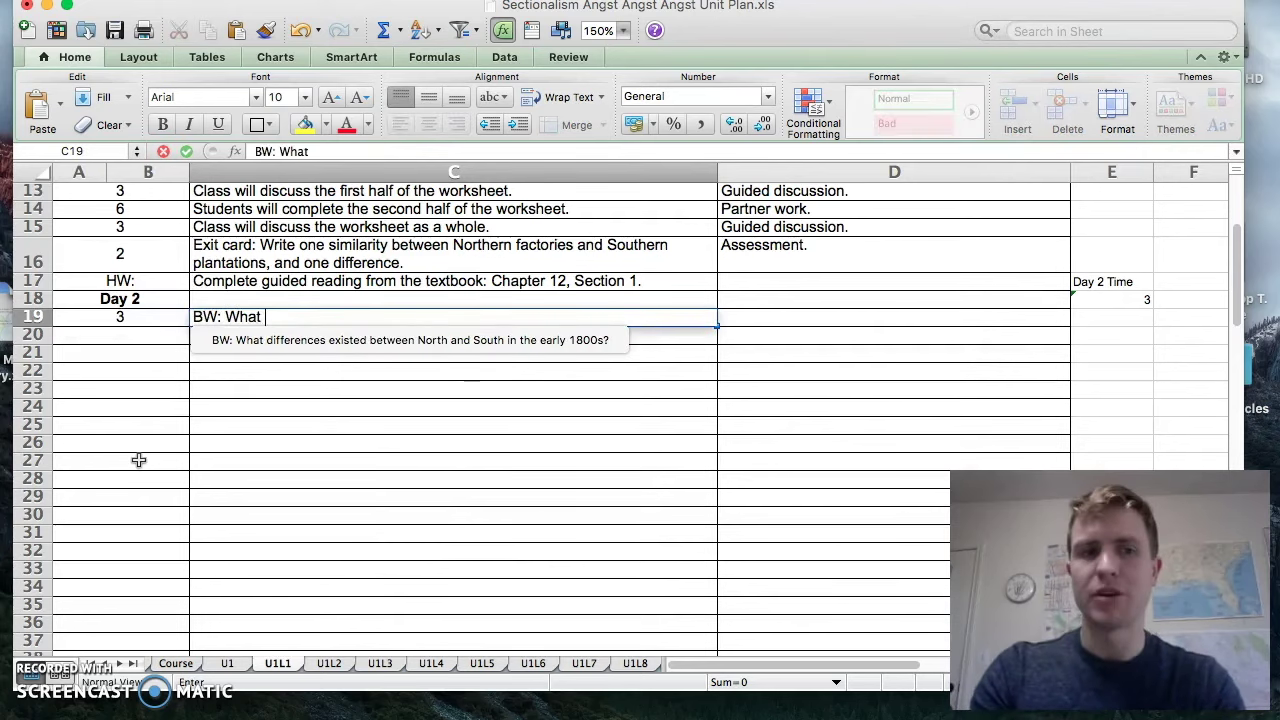
{"action": "type", "text": "sorts of free"}
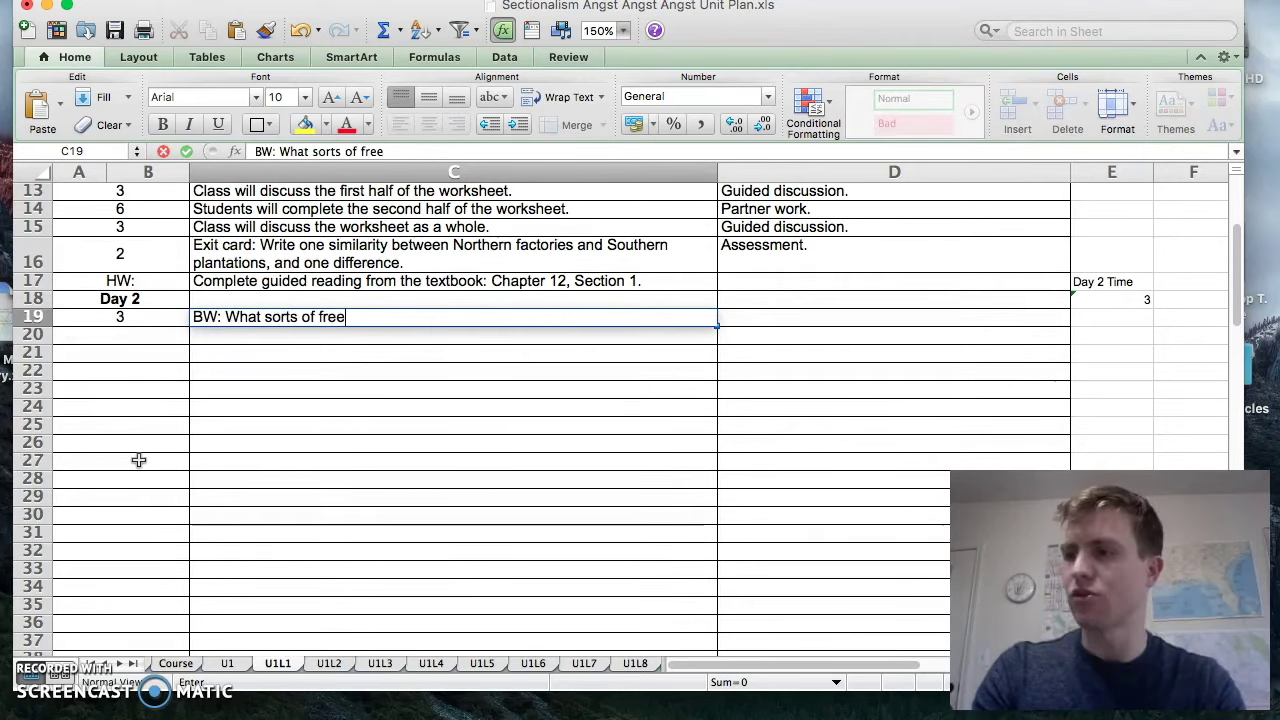
{"action": "type", "text": "doms were possible "}
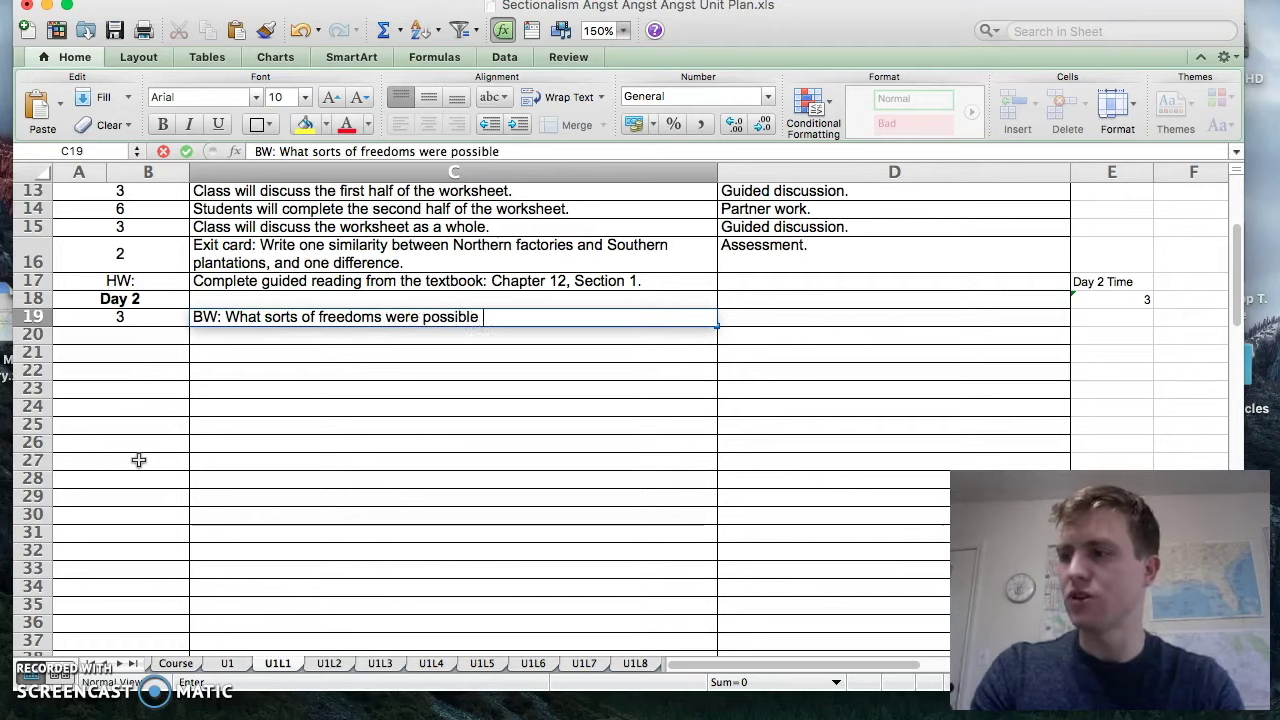
{"action": "type", "text": "for a Northern f"}
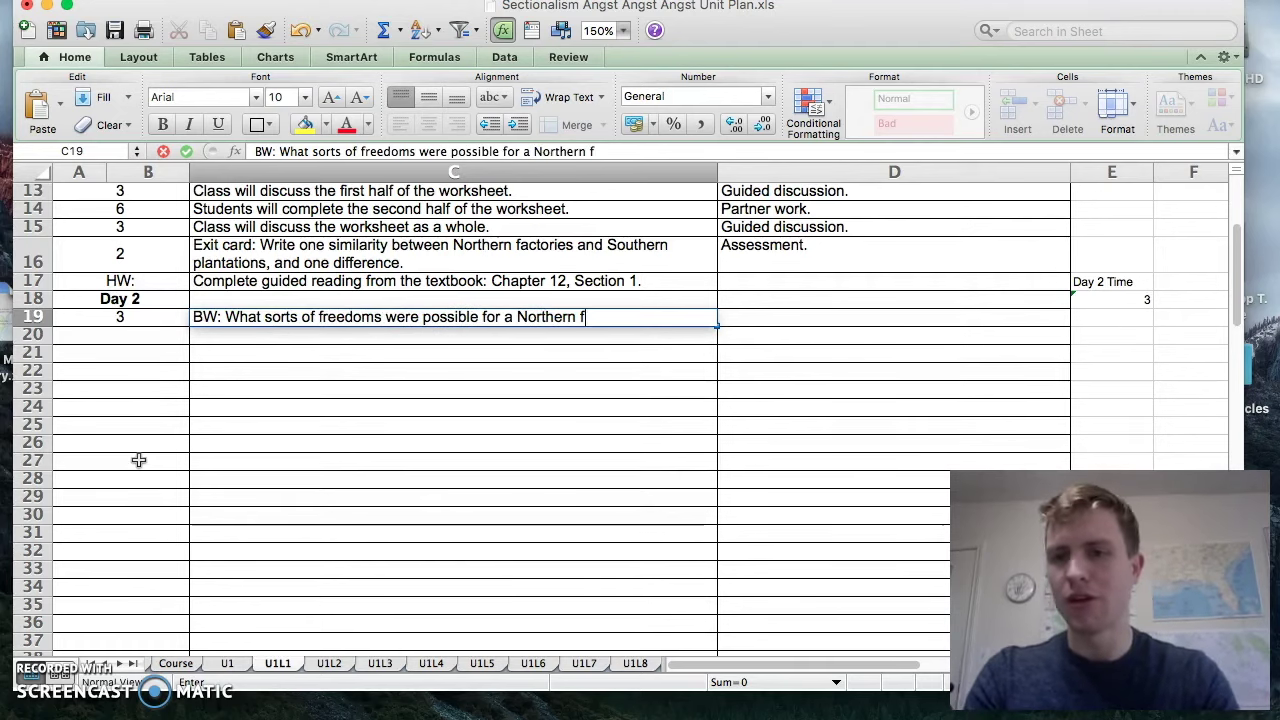
{"action": "type", "text": "actory worker"}
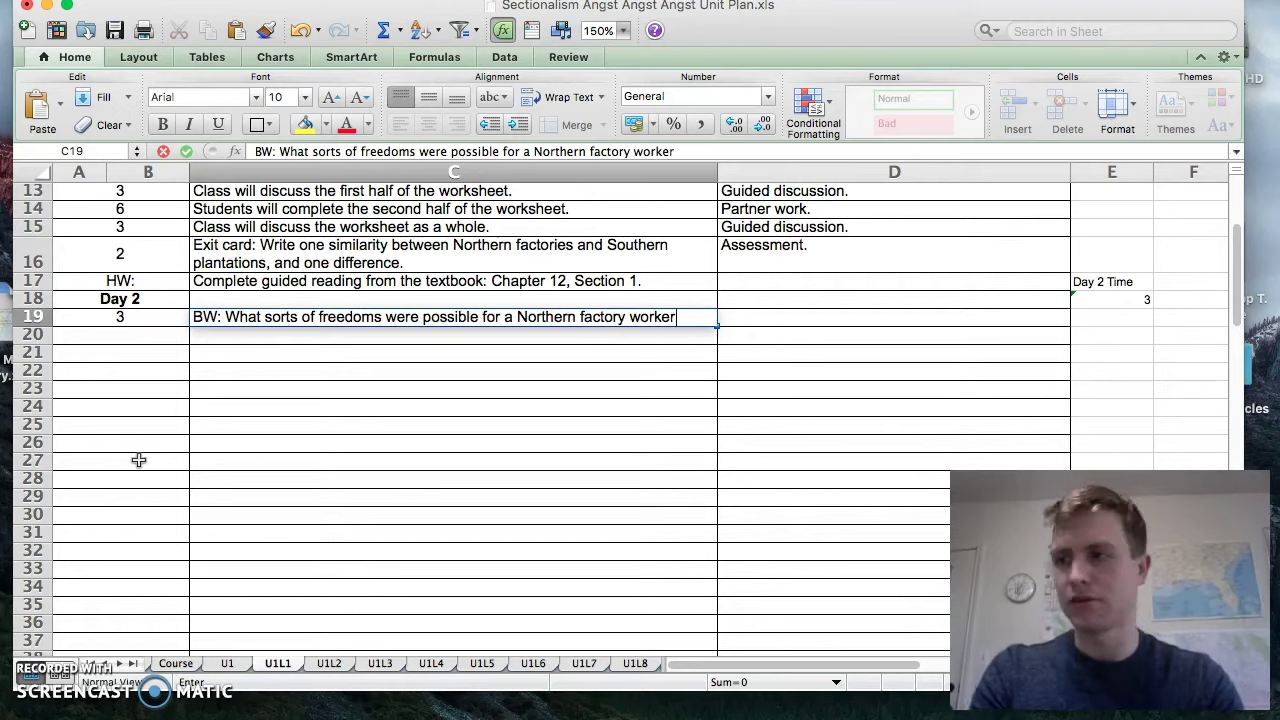
{"action": "type", "text": " that weren't for even the most"}
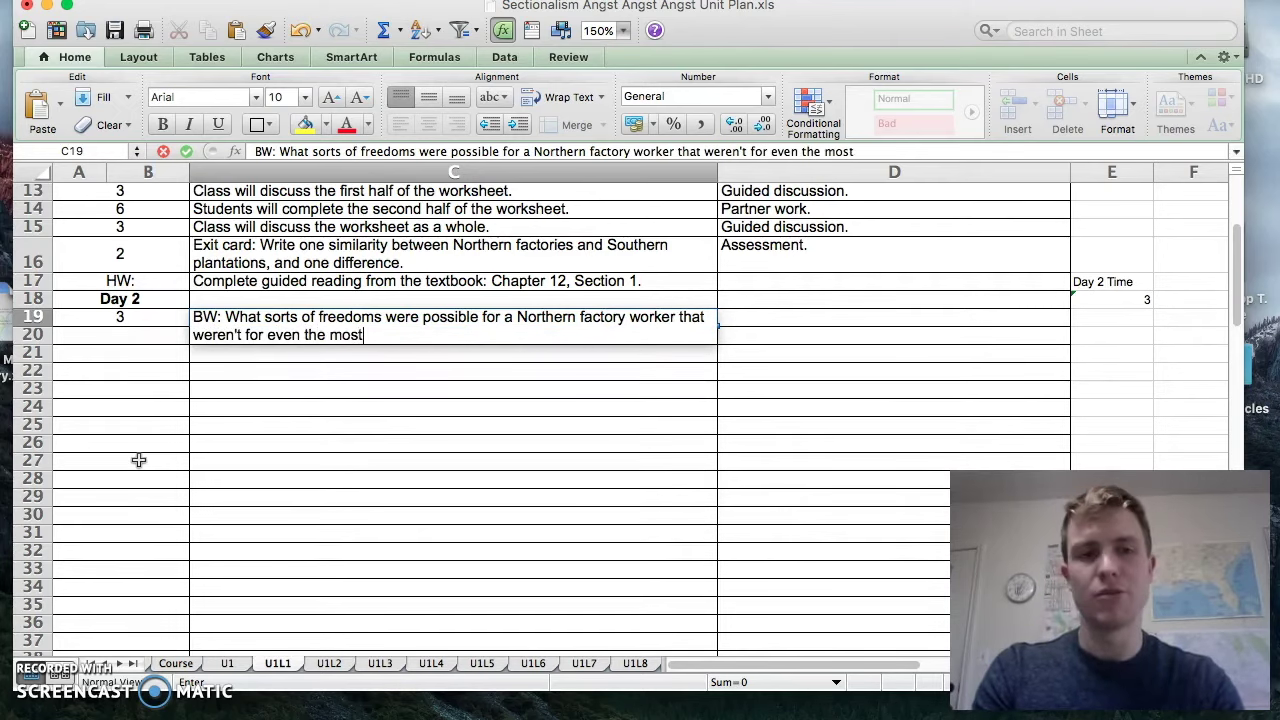
{"action": "type", "text": " 'free' slave?"}
{"action": "key", "text": "Tab"}
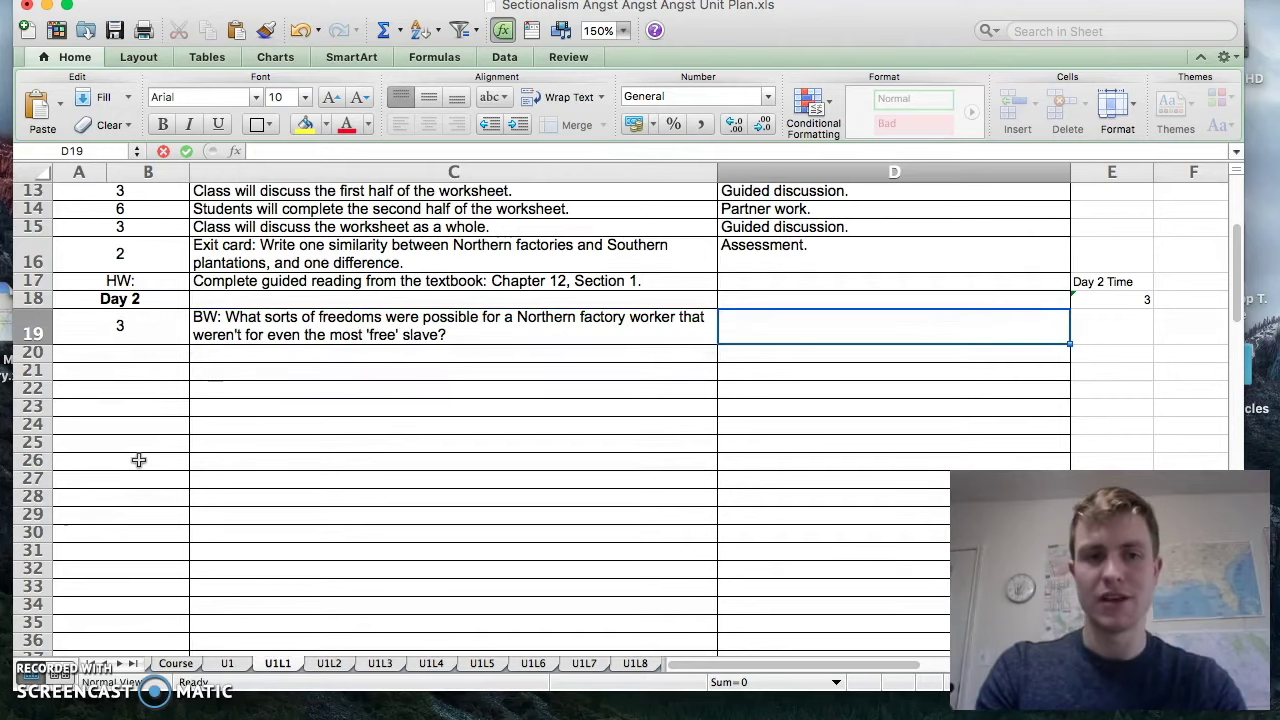
Enter "Bellwork." as the teacher method for the row 19 activity
{"action": "type", "text": "Bellwork"}
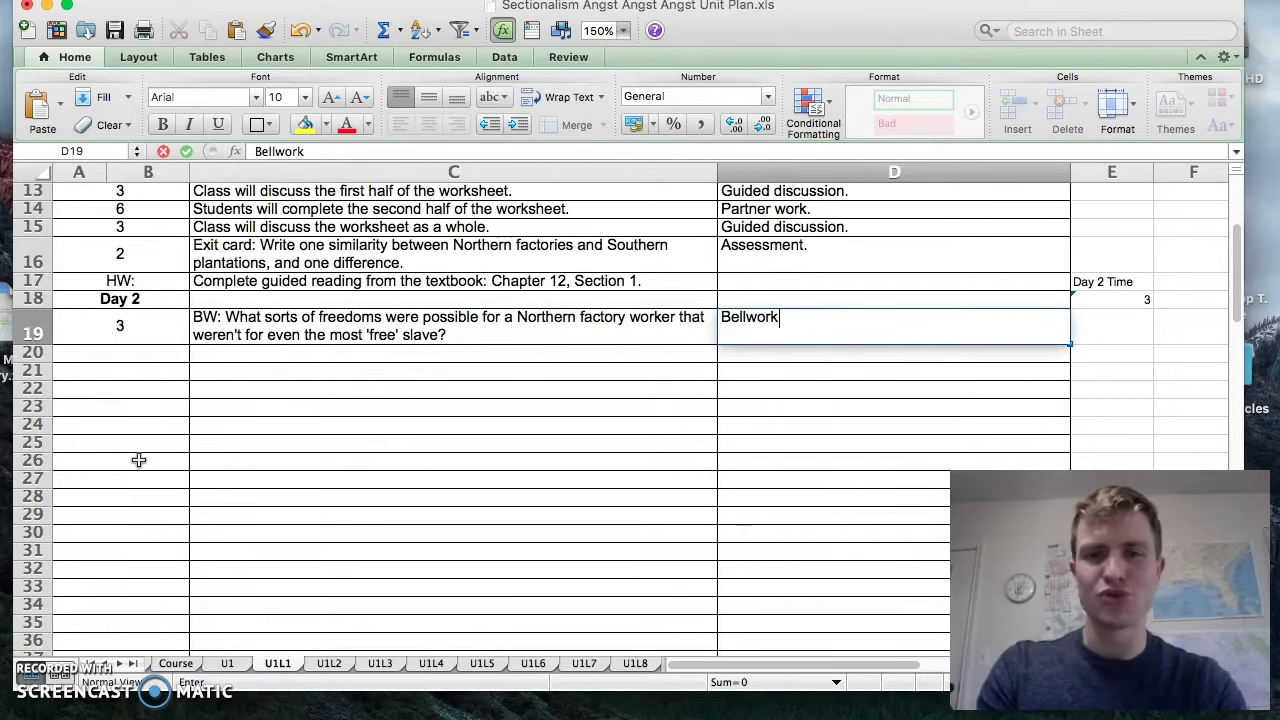
{"action": "type", "text": "."}
{"action": "key", "text": "Return"}
Fill row 20 with time 2, activity "Prayer: FaithND." and teacher method "Prayer."
{"action": "type", "text": "2"}
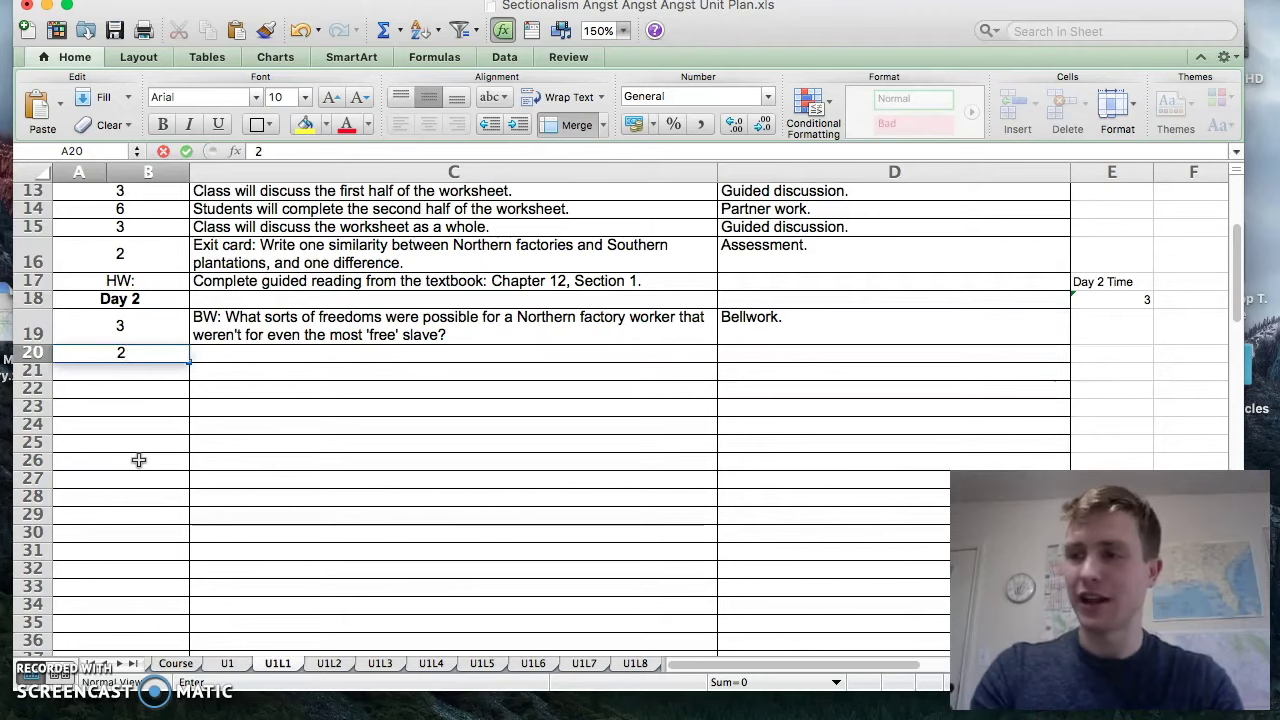
{"action": "key", "text": "Tab"}
{"action": "type", "text": "Prayer:"}
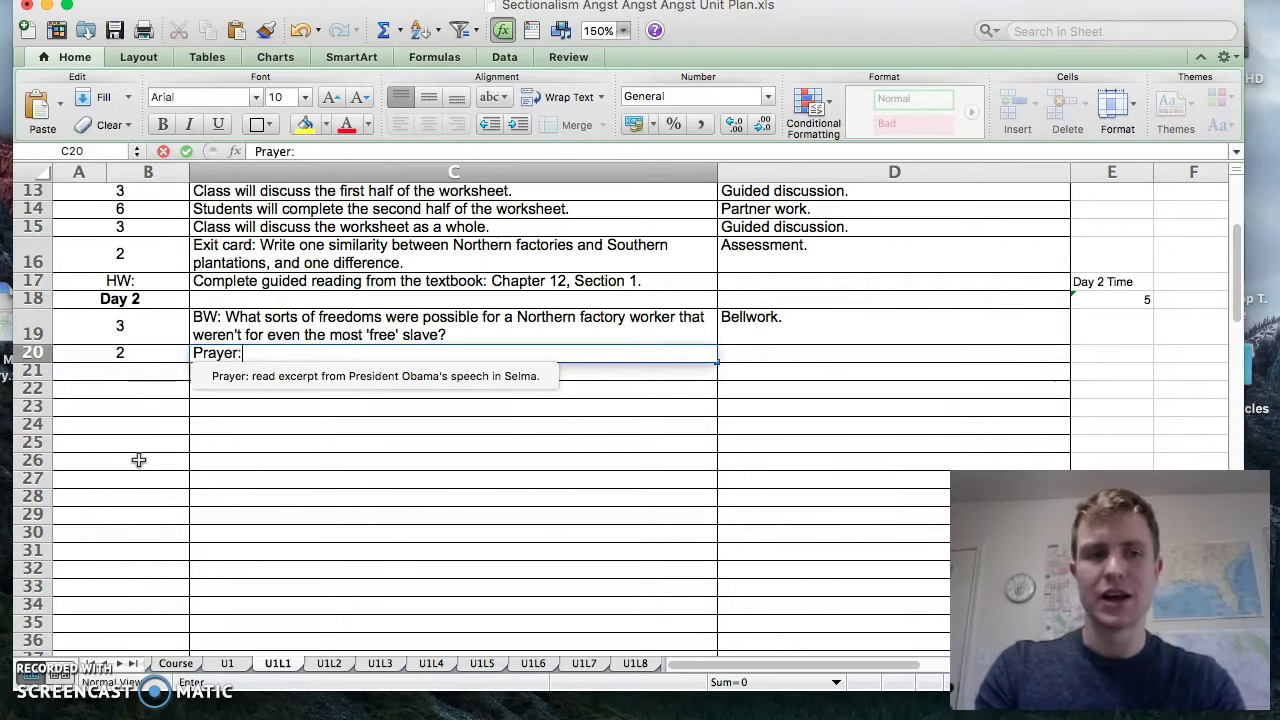
{"action": "type", "text": " Faith N"}
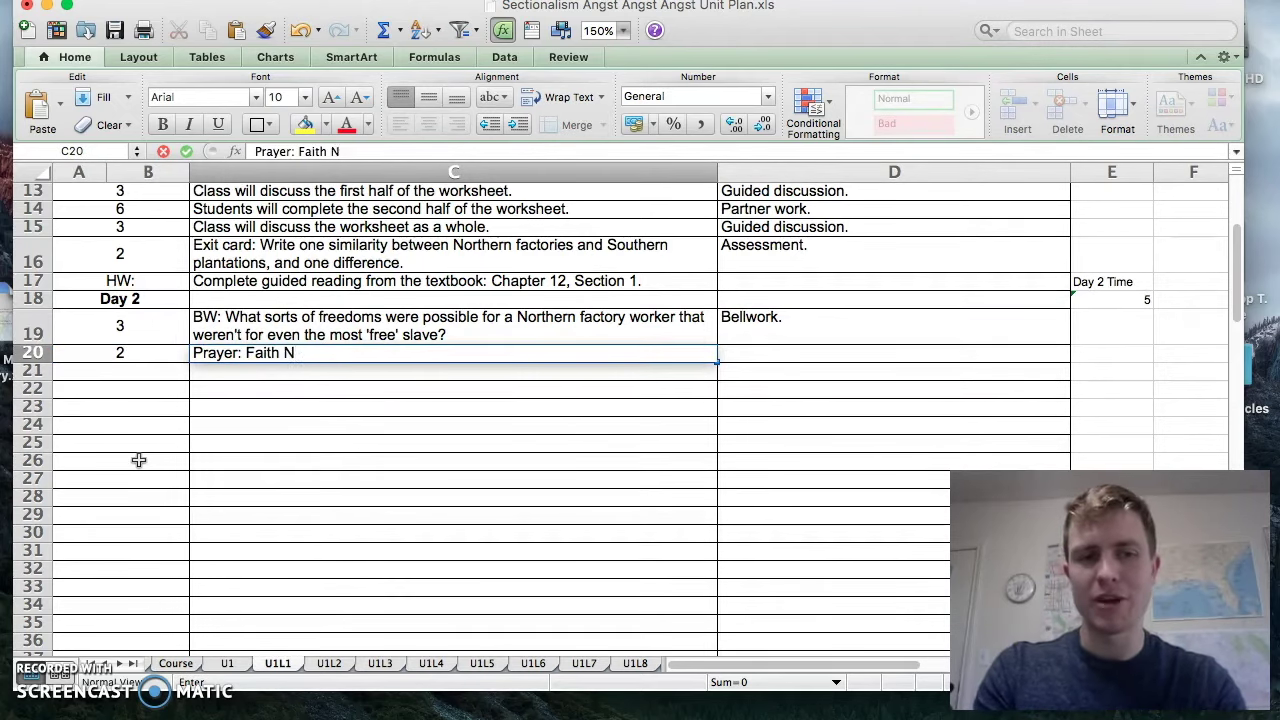
{"action": "key", "text": "BackSpace"}
{"action": "key", "text": "BackSpace"}
{"action": "type", "text": "ND."}
{"action": "key", "text": "Tab"}
{"action": "type", "text": "Prayer."}
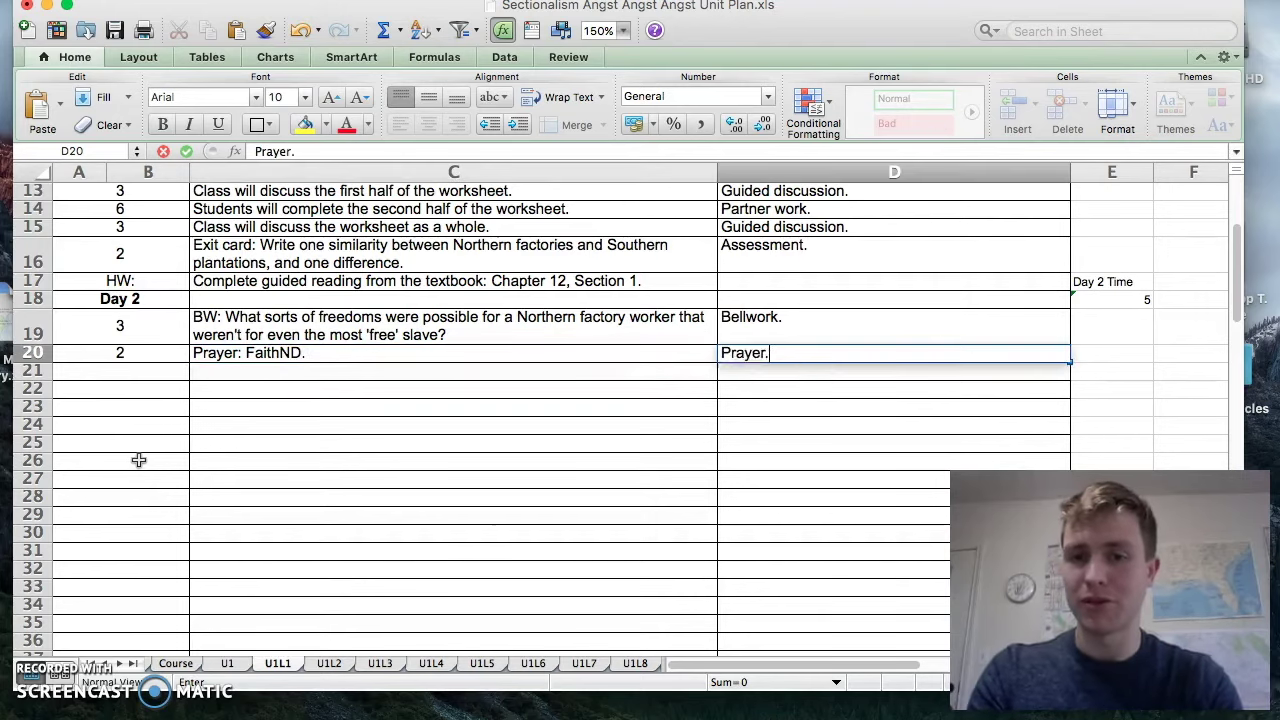
{"action": "key", "text": "Return"}
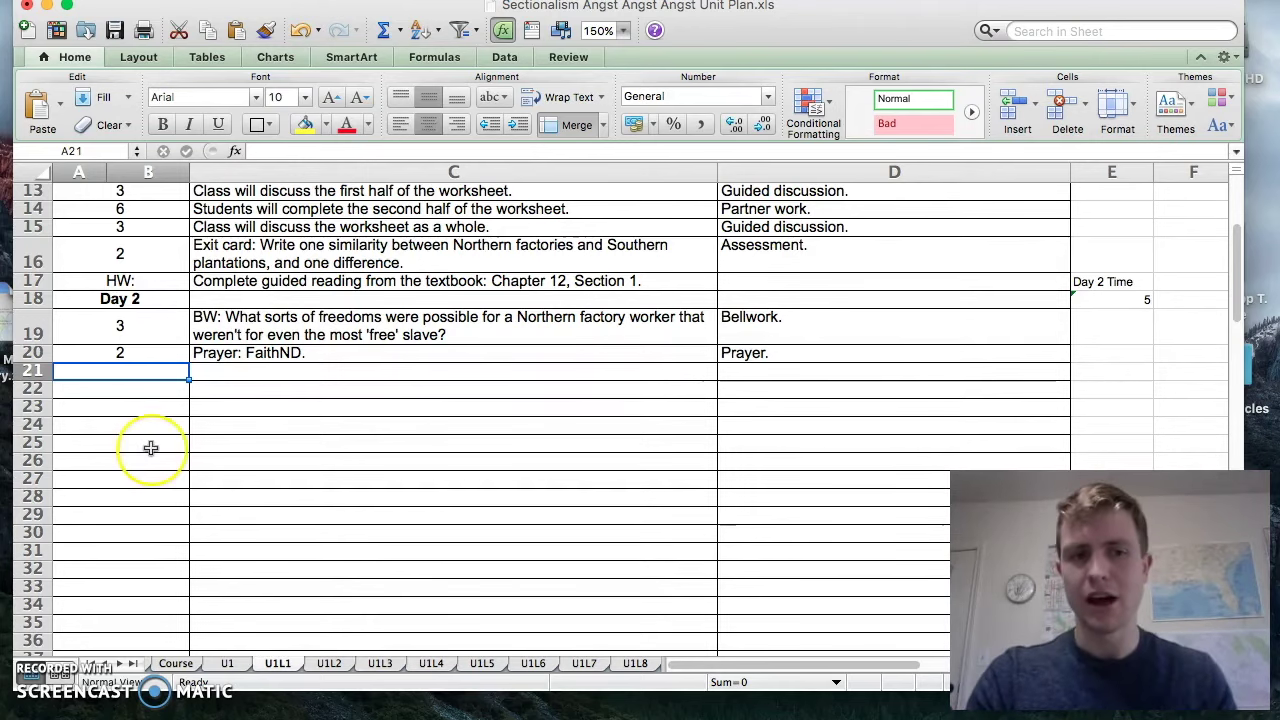
Fill row 21 with time 5, activity "Guided discussion of bellwork." and teacher method "Guided discussion."
{"action": "key", "text": "Up"}
{"action": "key", "text": "Right"}
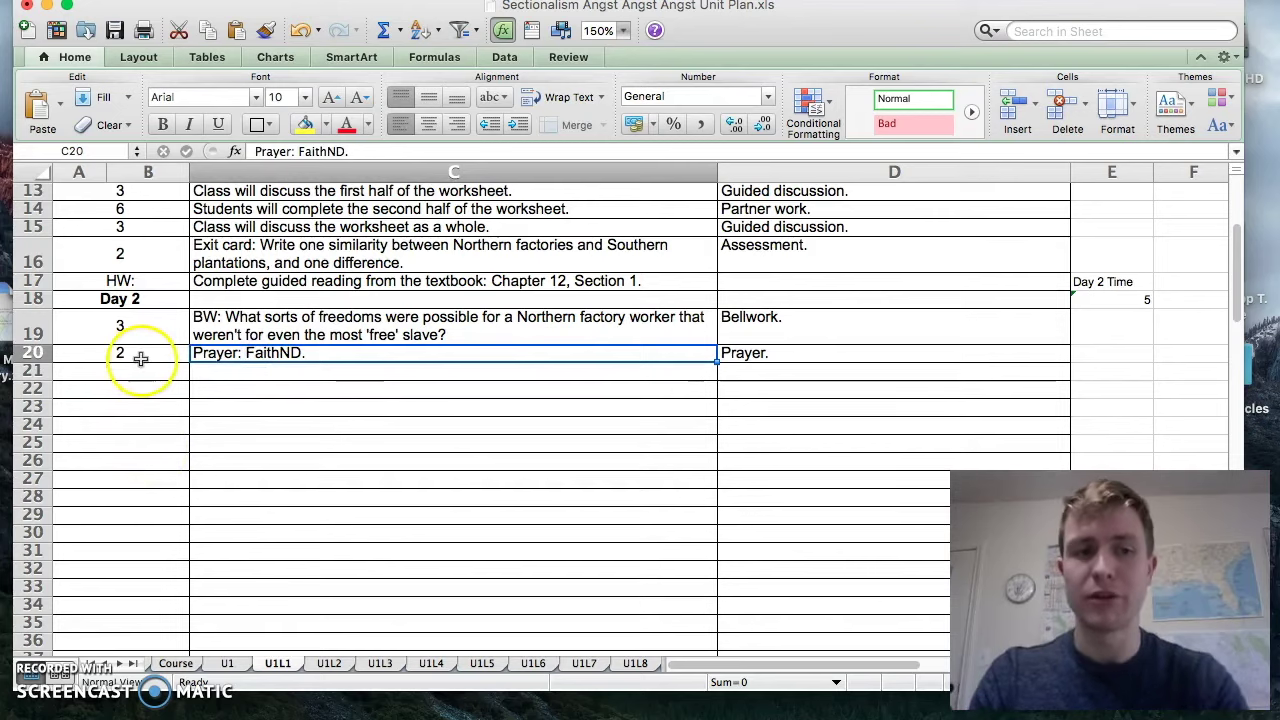
{"action": "left_click", "coordinate": [143, 377]}
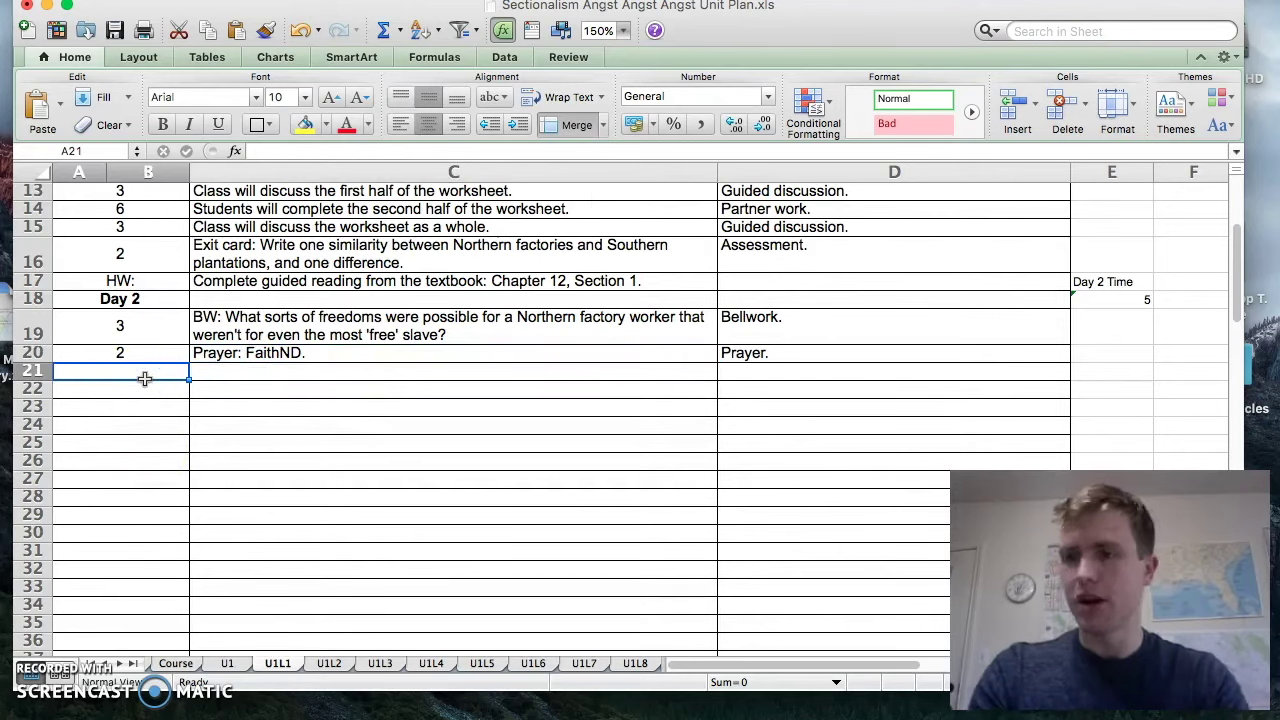
{"action": "type", "text": "5"}
{"action": "key", "text": "Tab"}
{"action": "type", "text": "Guided"}
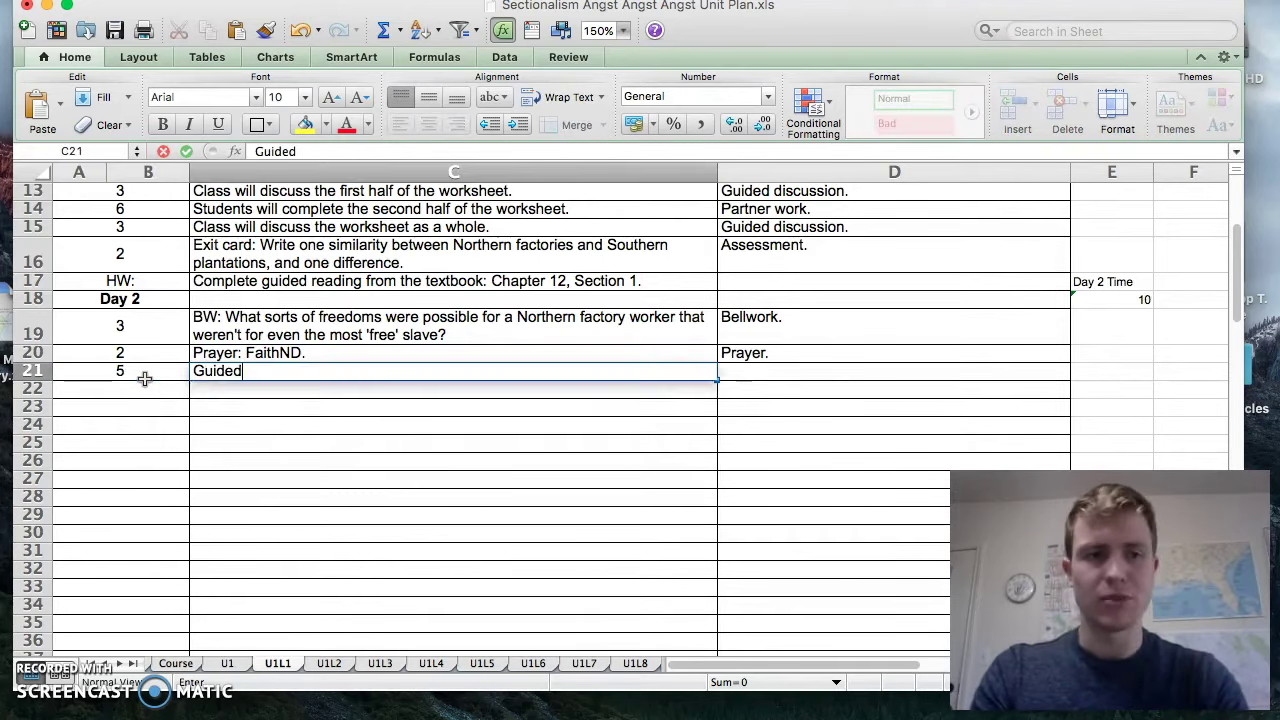
{"action": "type", "text": " discussoin "}
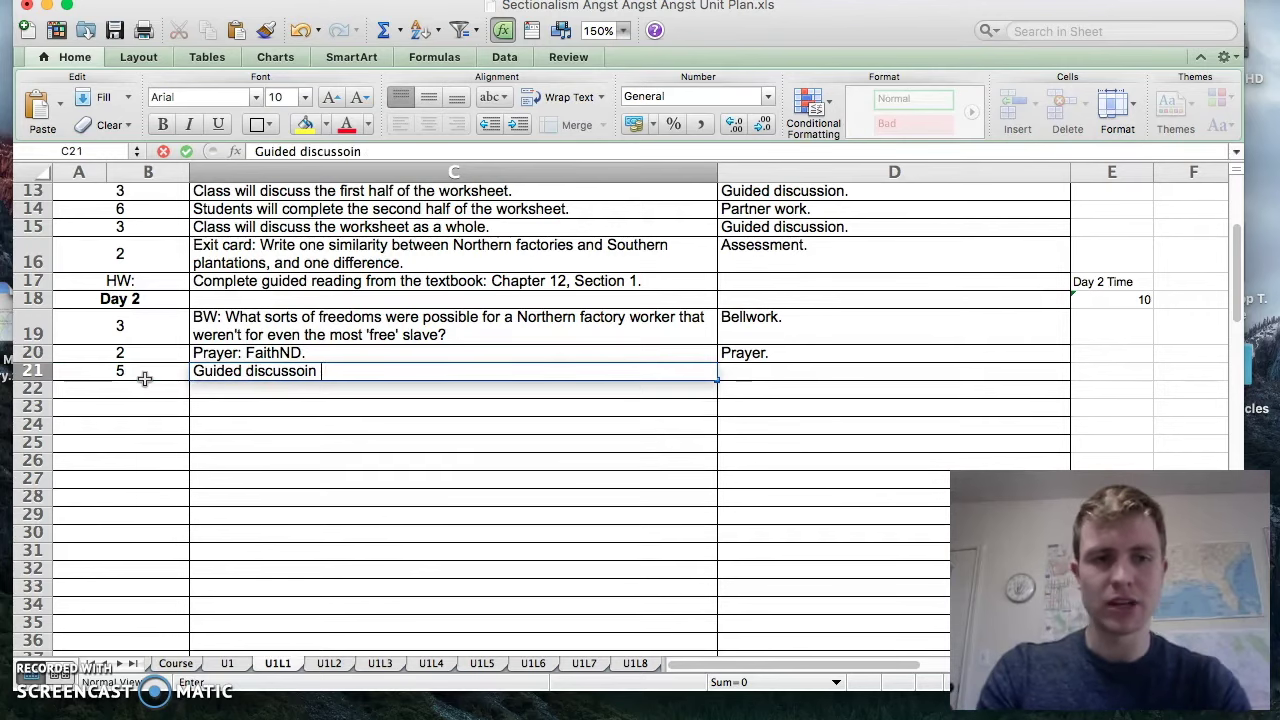
{"action": "type", "text": "ofion"}
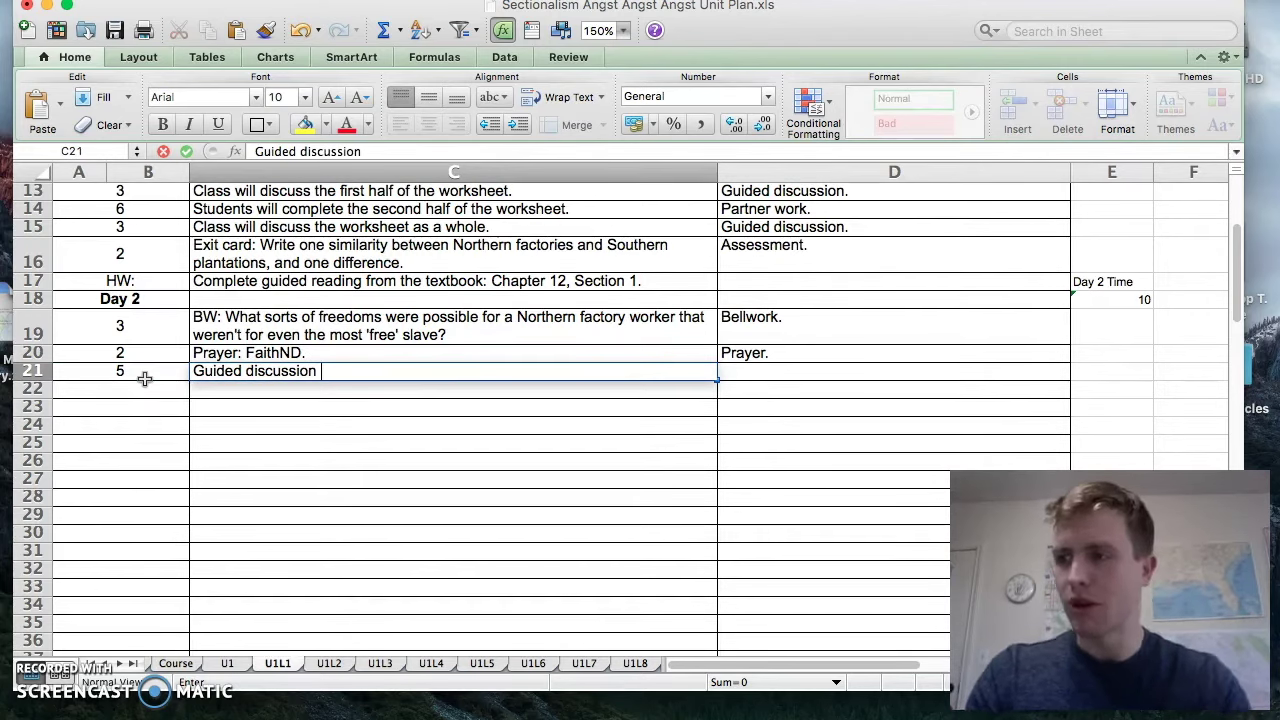
{"action": "type", "text": " of bellwork."}
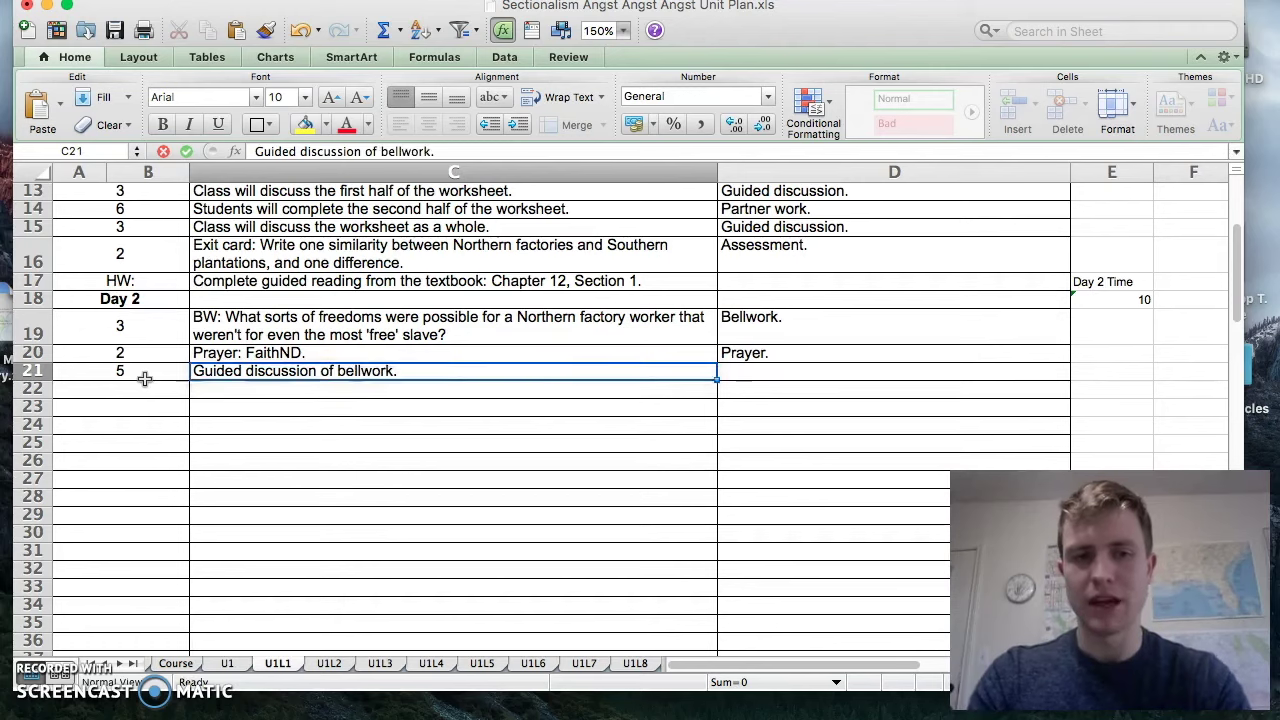
{"action": "key", "text": "Tab"}
{"action": "type", "text": "Guided discussion"}
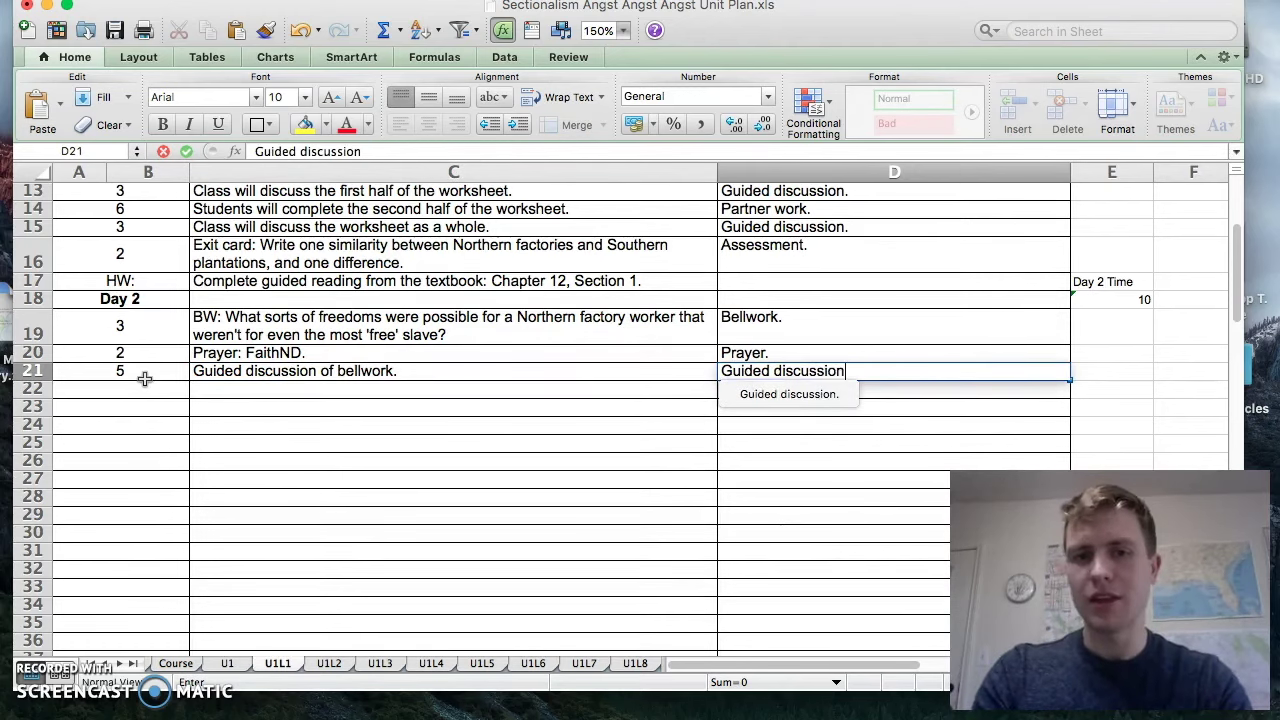
{"action": "key", "text": "Return"}
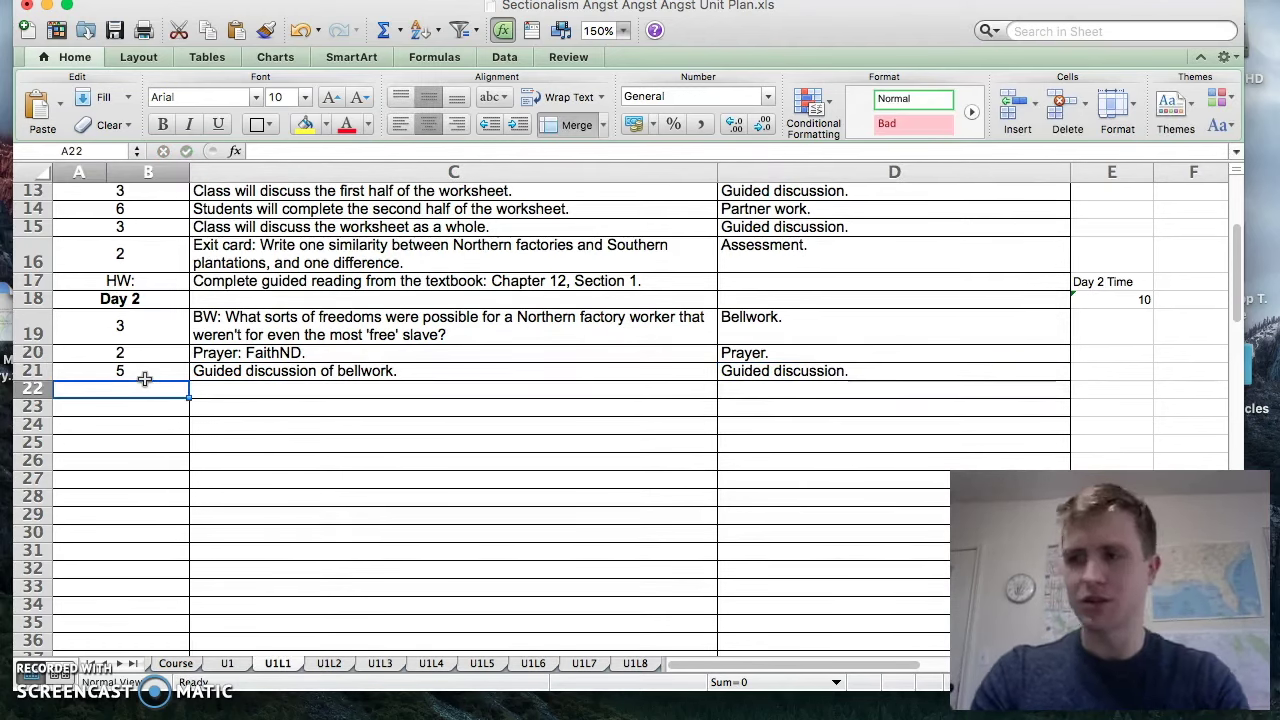
Fill row 22 with time 20 and begin its activity with "We will play the video game describing at the Lowell Mills."
{"action": "type", "text": "20"}
{"action": "key", "text": "Tab"}
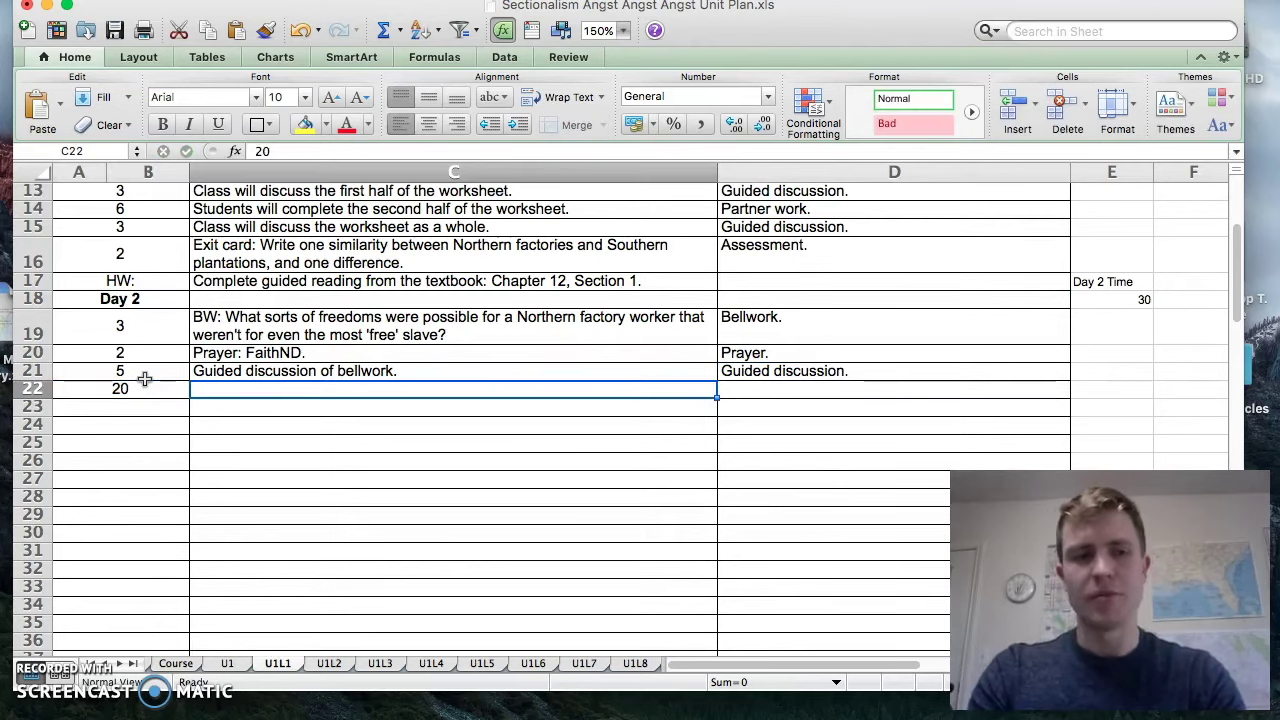
{"action": "type", "text": "We will p"}
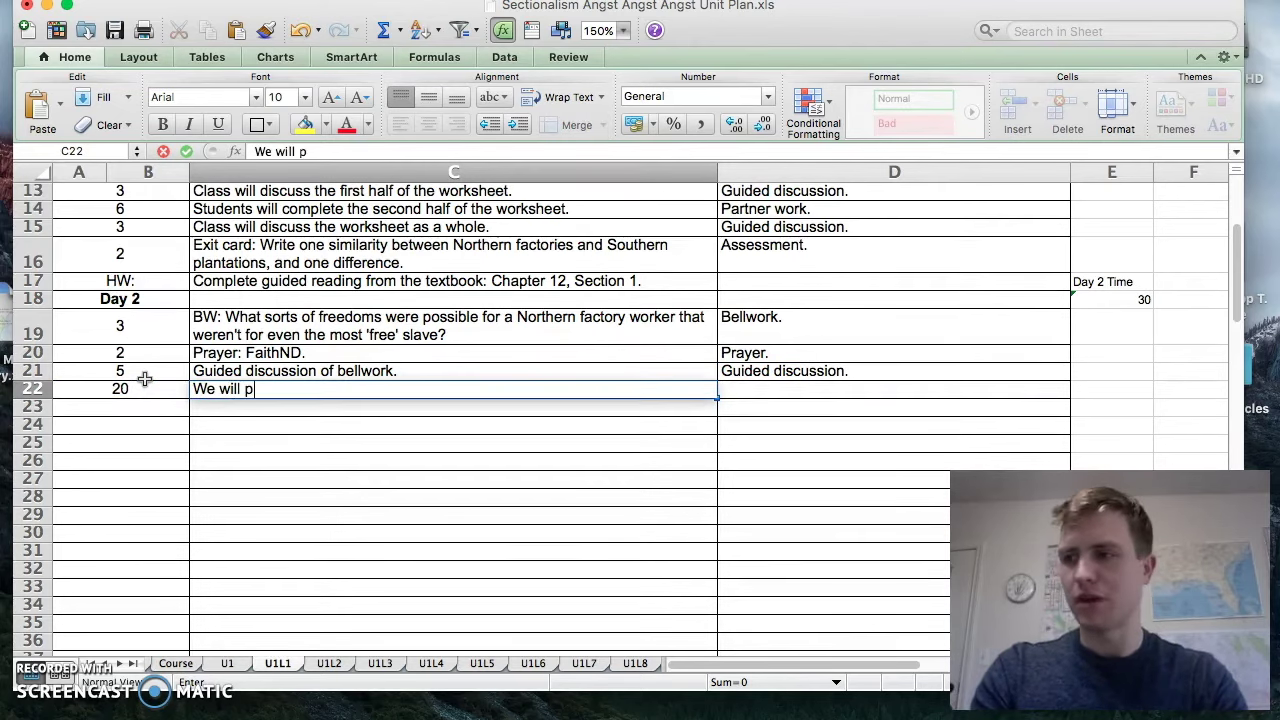
{"action": "type", "text": "lay the"}
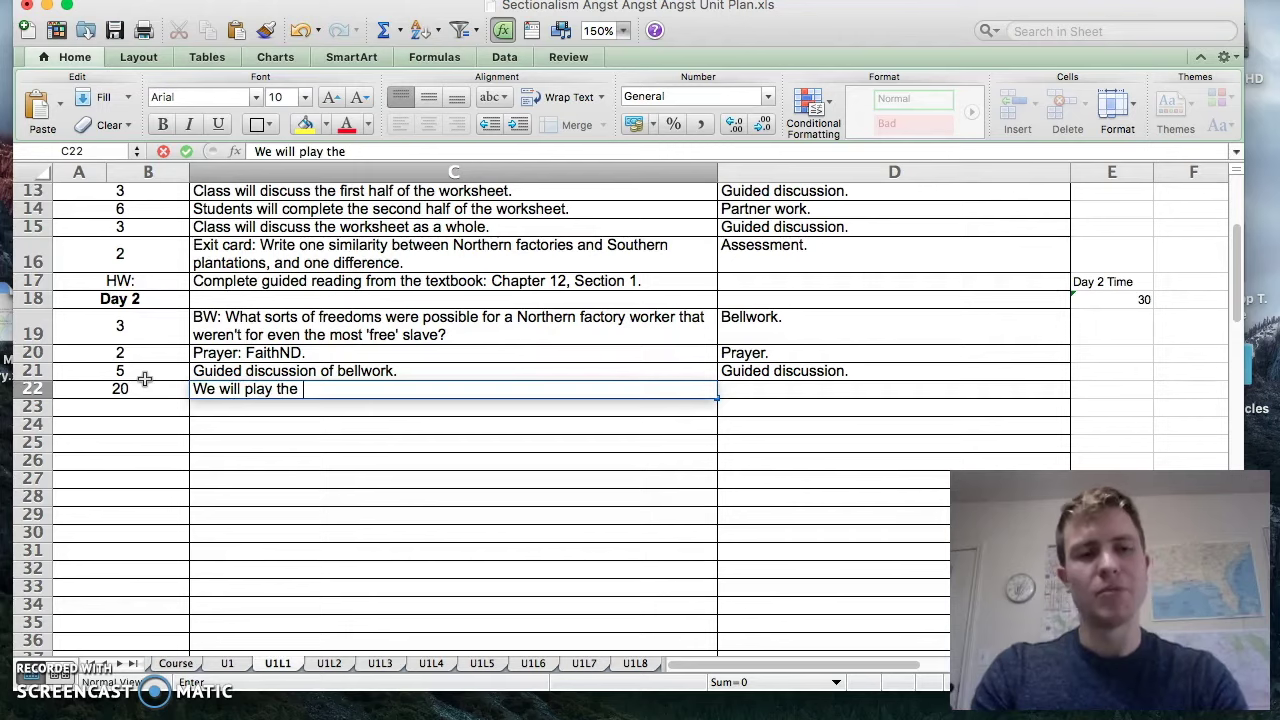
{"action": "type", "text": " video game "}
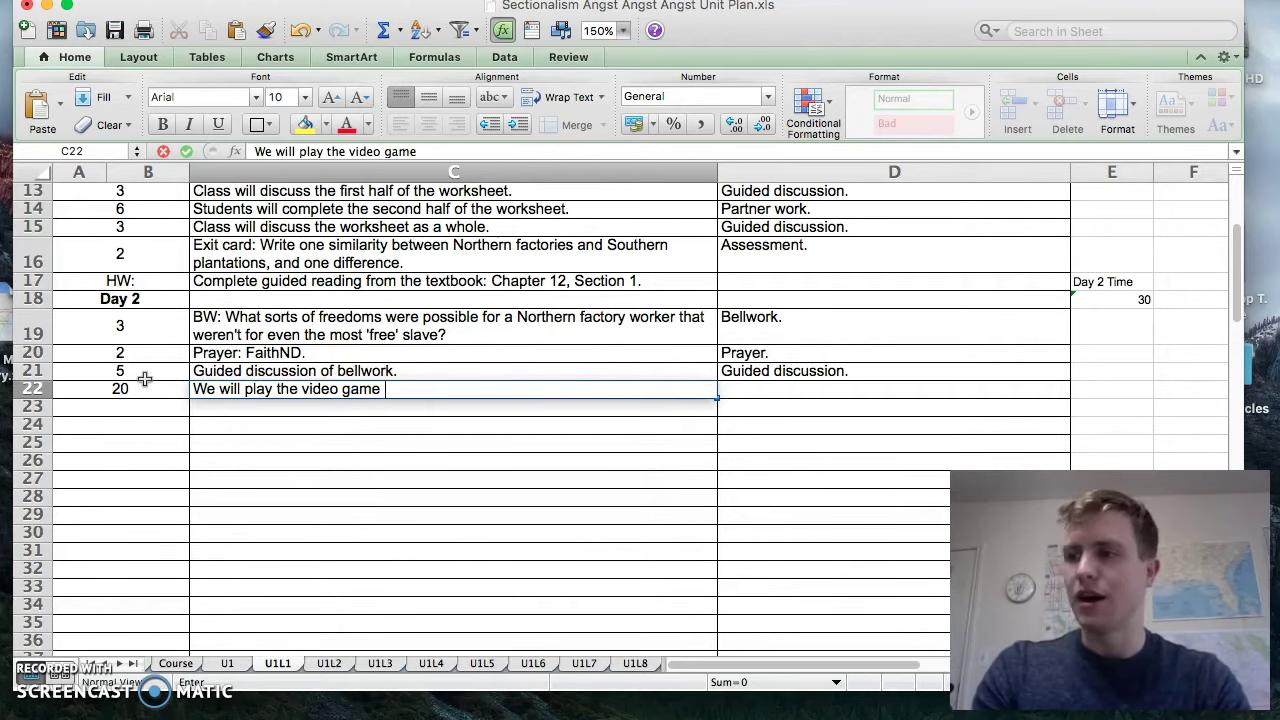
{"action": "type", "text": "describ"}
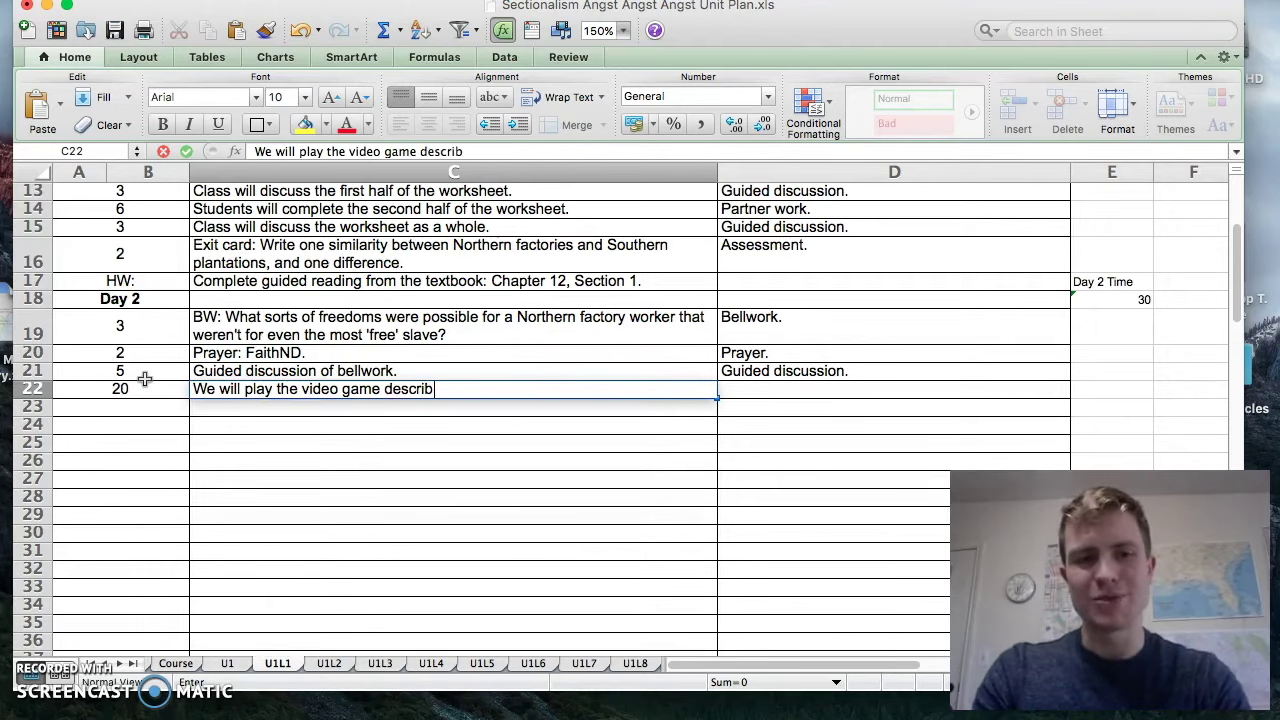
{"action": "type", "text": "ing at the Loewl"}
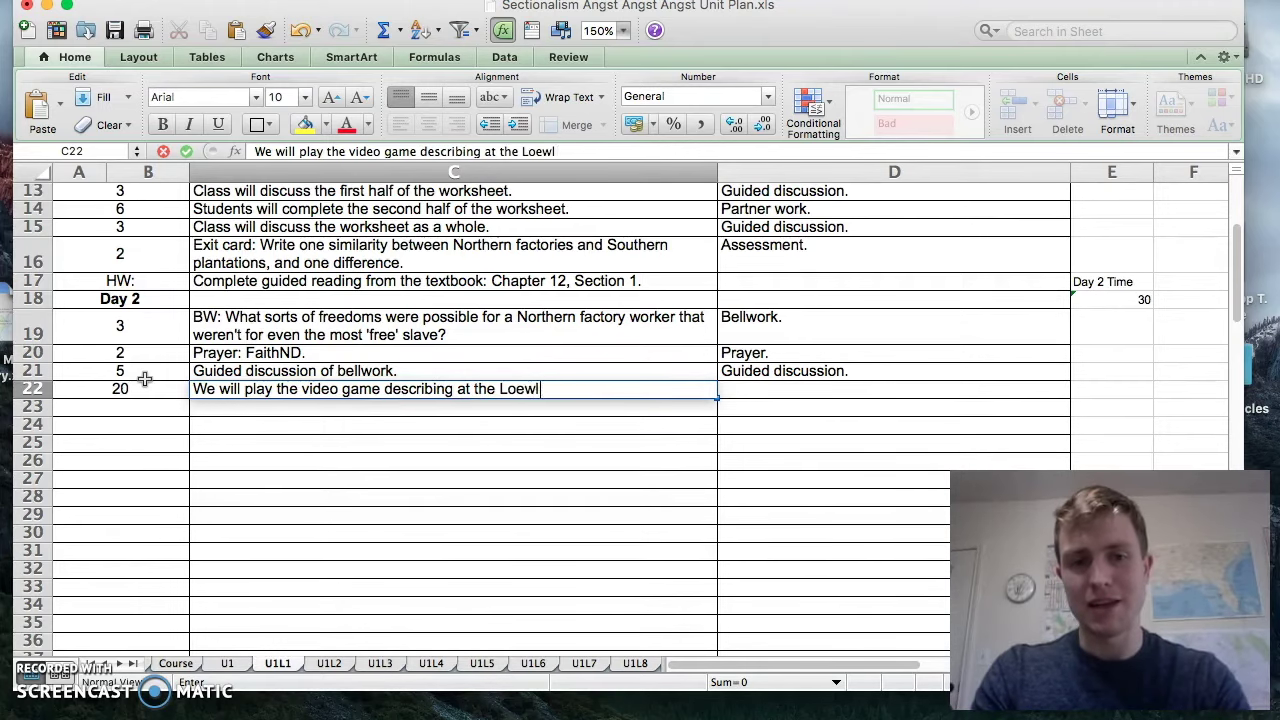
{"action": "key", "text": "BackSpace"}
{"action": "key", "text": "BackSpace"}
{"action": "key", "text": "BackSpace"}
{"action": "type", "text": "well Mills."}
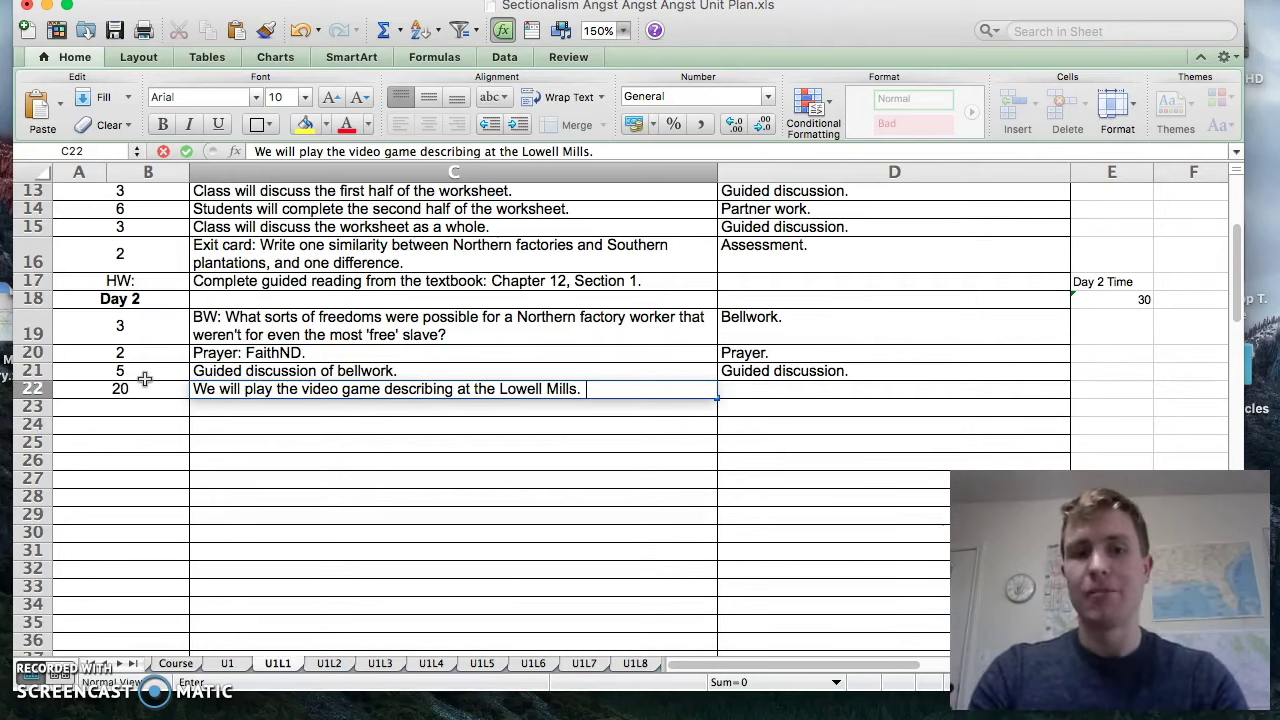
Add "As we play, students will complete an accompanying graphic organizer" to the row 22 activity
{"action": "type", "text": "As we play"}
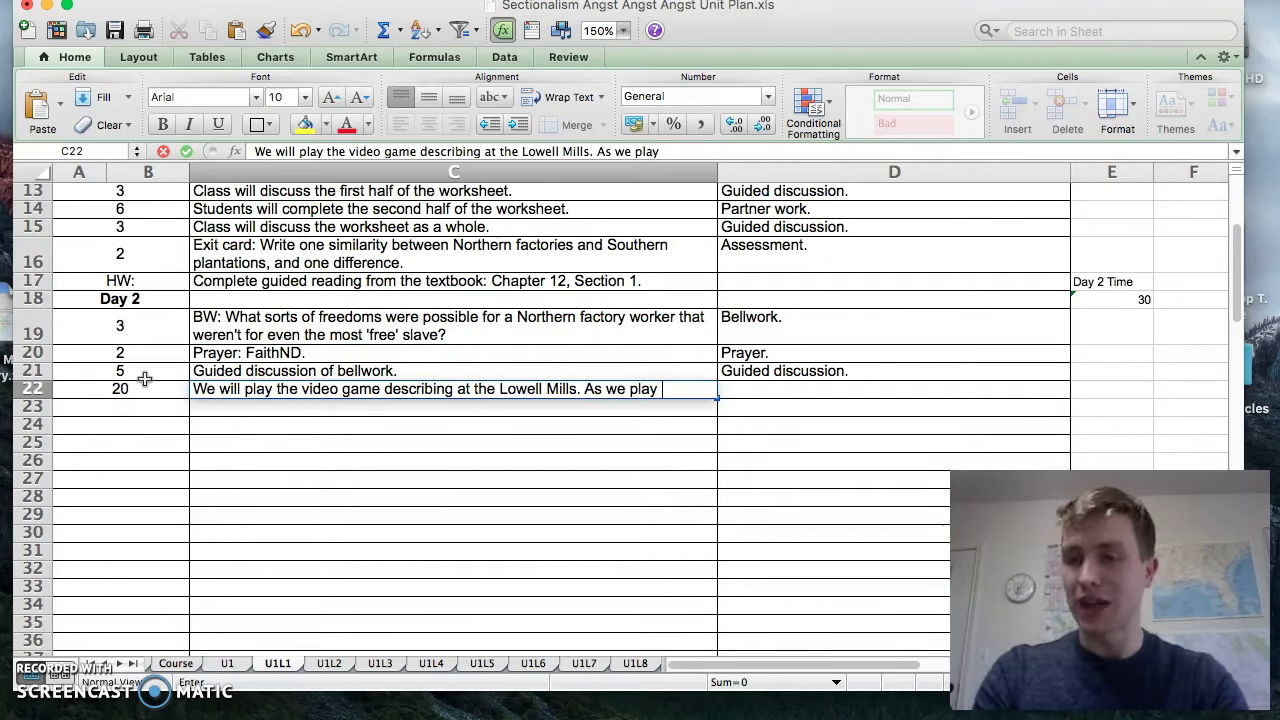
{"action": "type", "text": ", stud"}
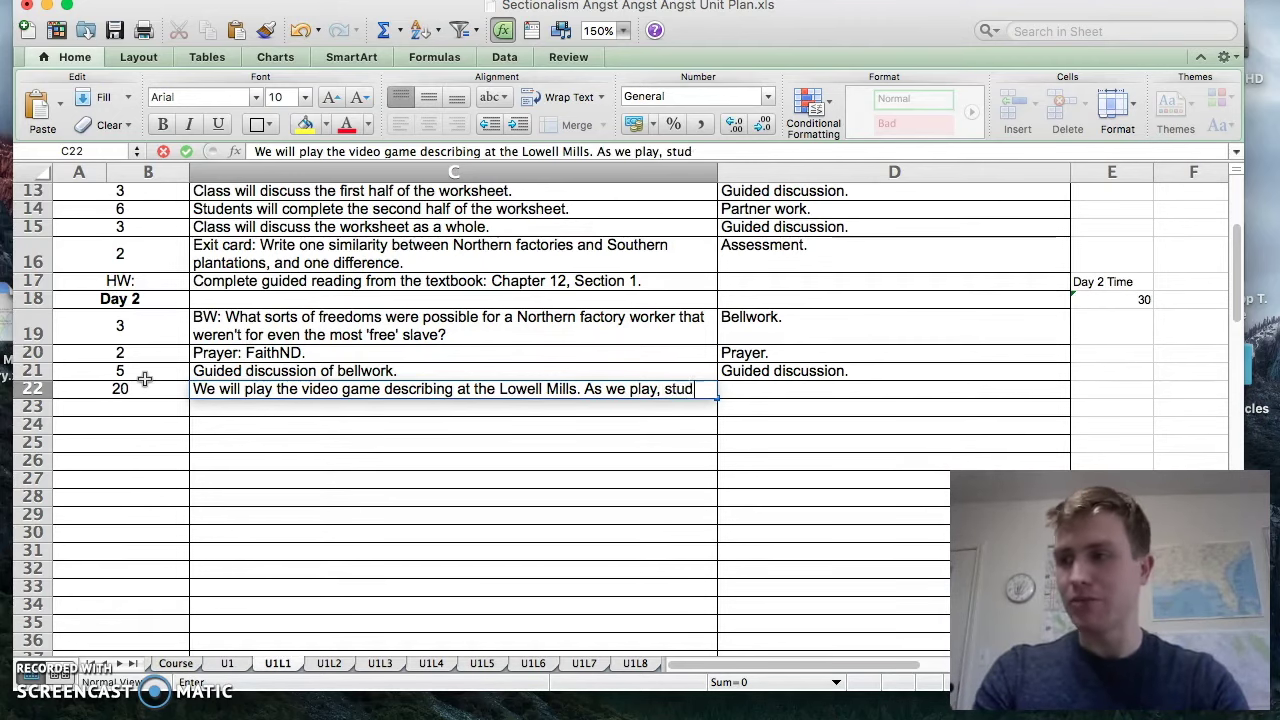
{"action": "type", "text": "ents will complete an accompany"}
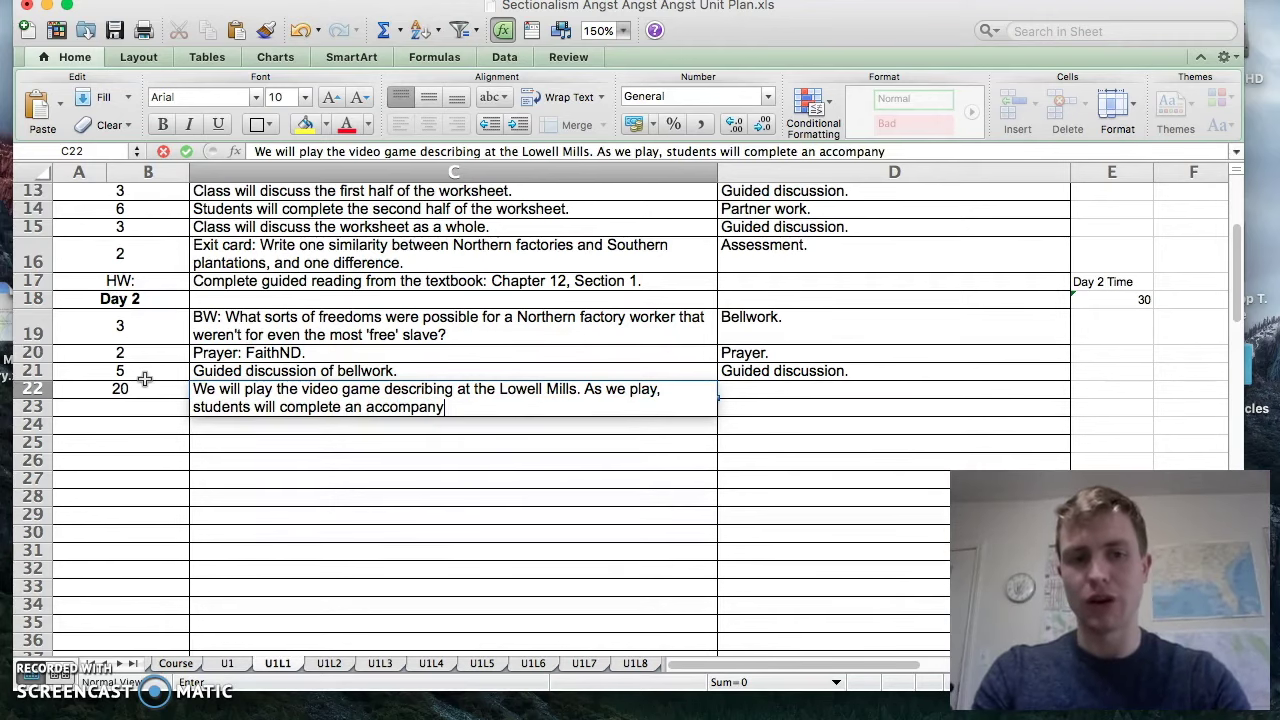
{"action": "type", "text": "ying graphic o"}
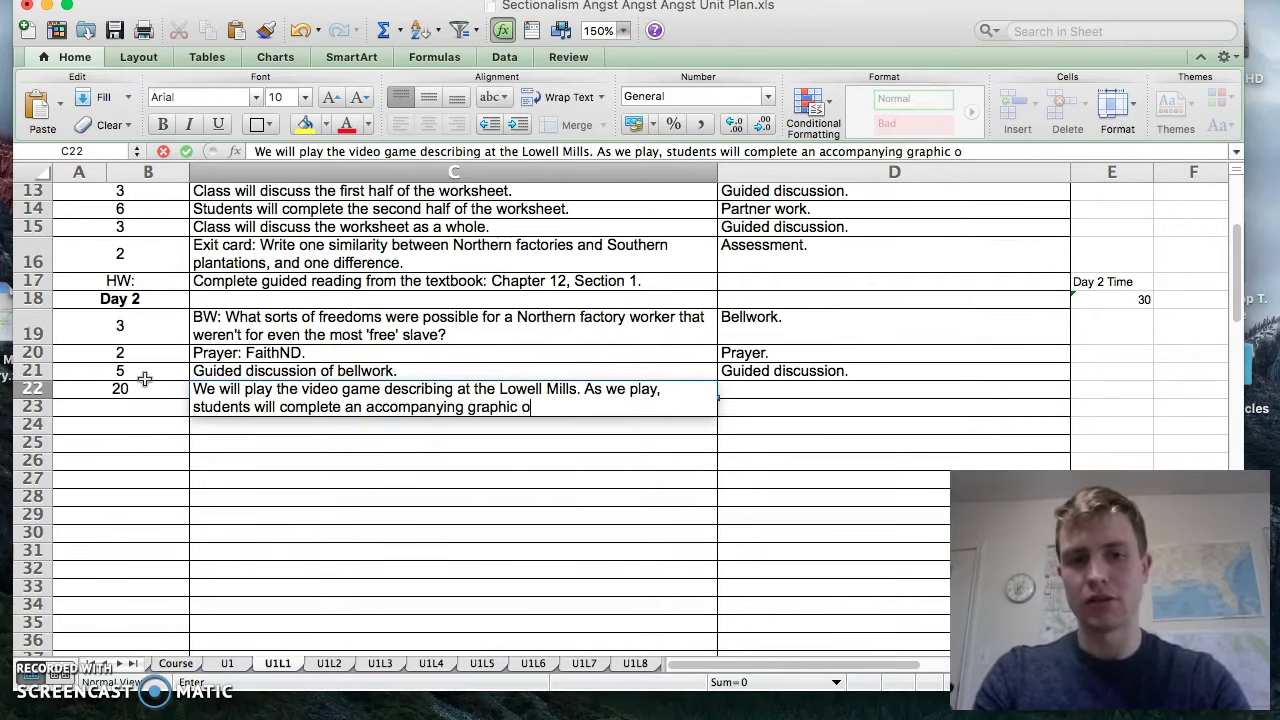
{"action": "type", "text": "rganizer "}
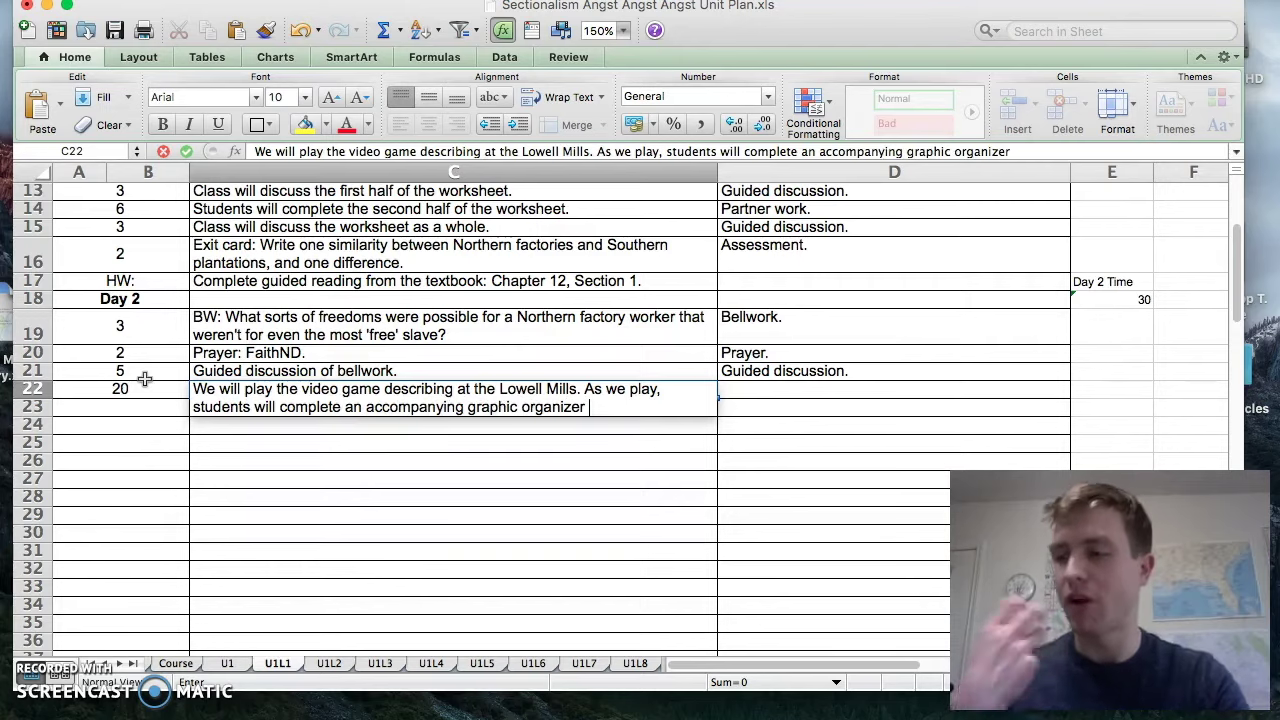
Continue the row 22 activity with ", and will discuss how the choices in that game reflected choices real women had to make in that time."
{"action": "type", "text": ", and w"}
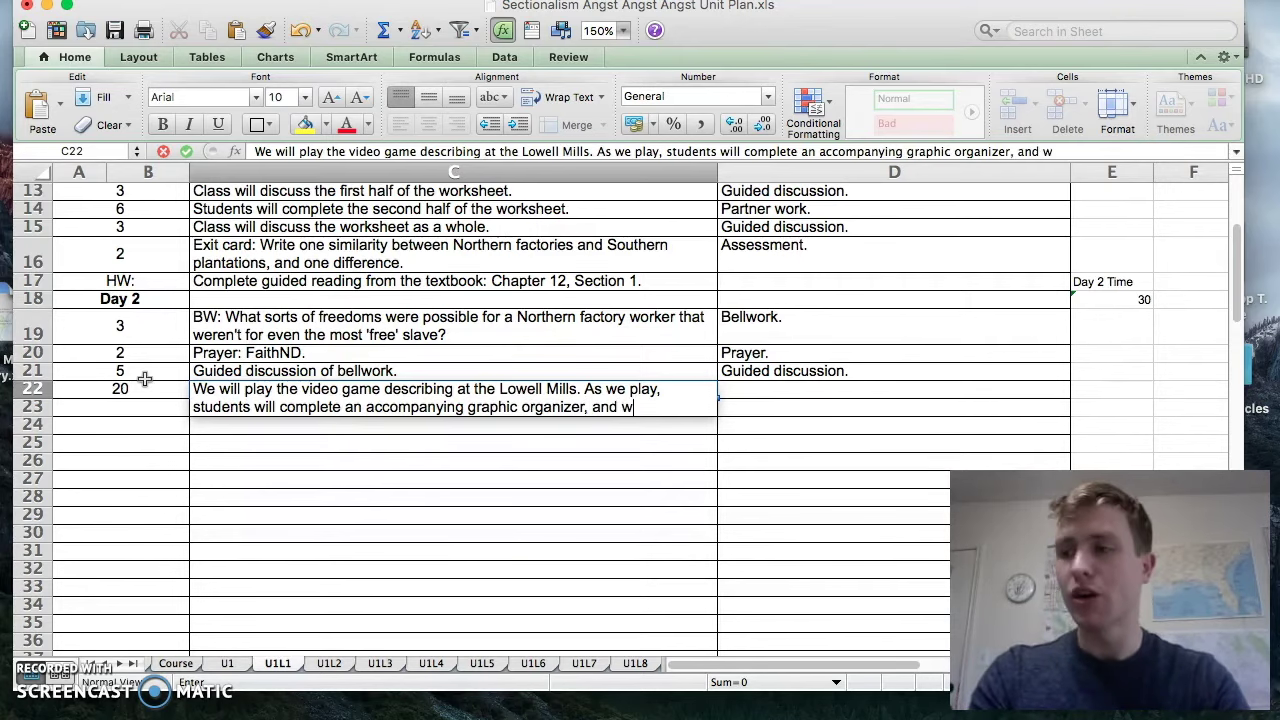
{"action": "type", "text": "ill discus"}
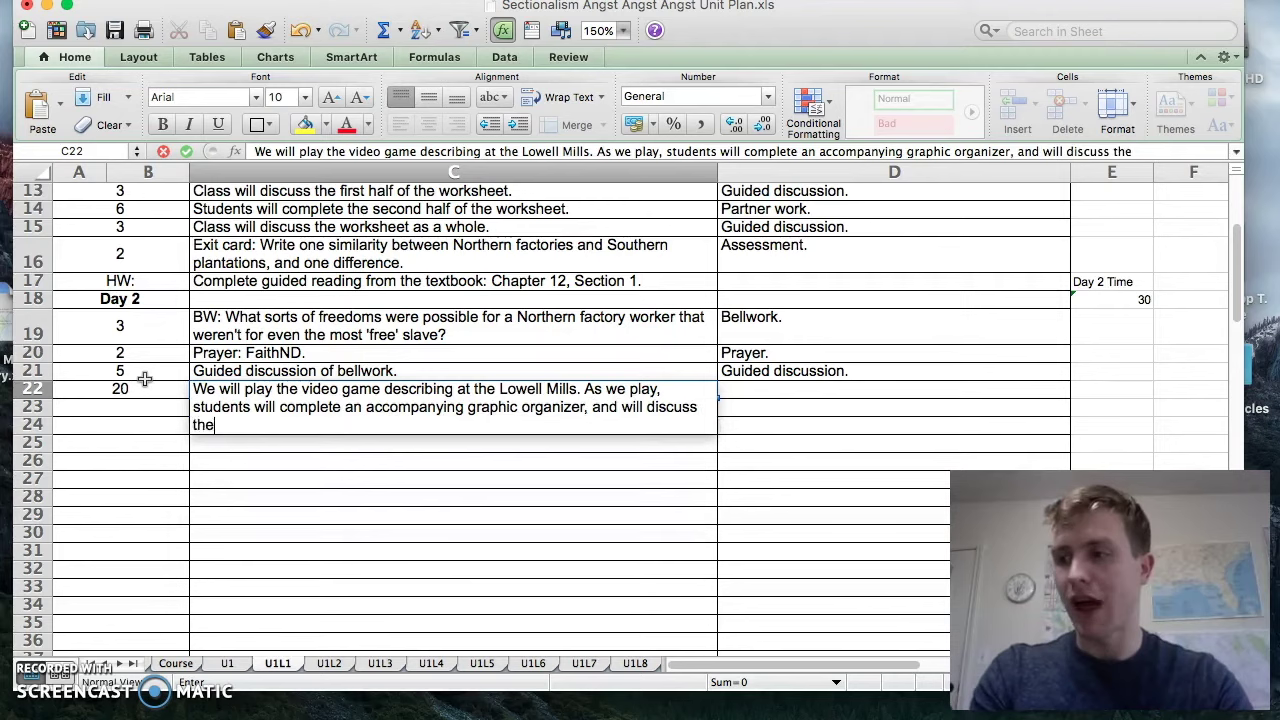
{"action": "type", "text": "s how the choices in th"}
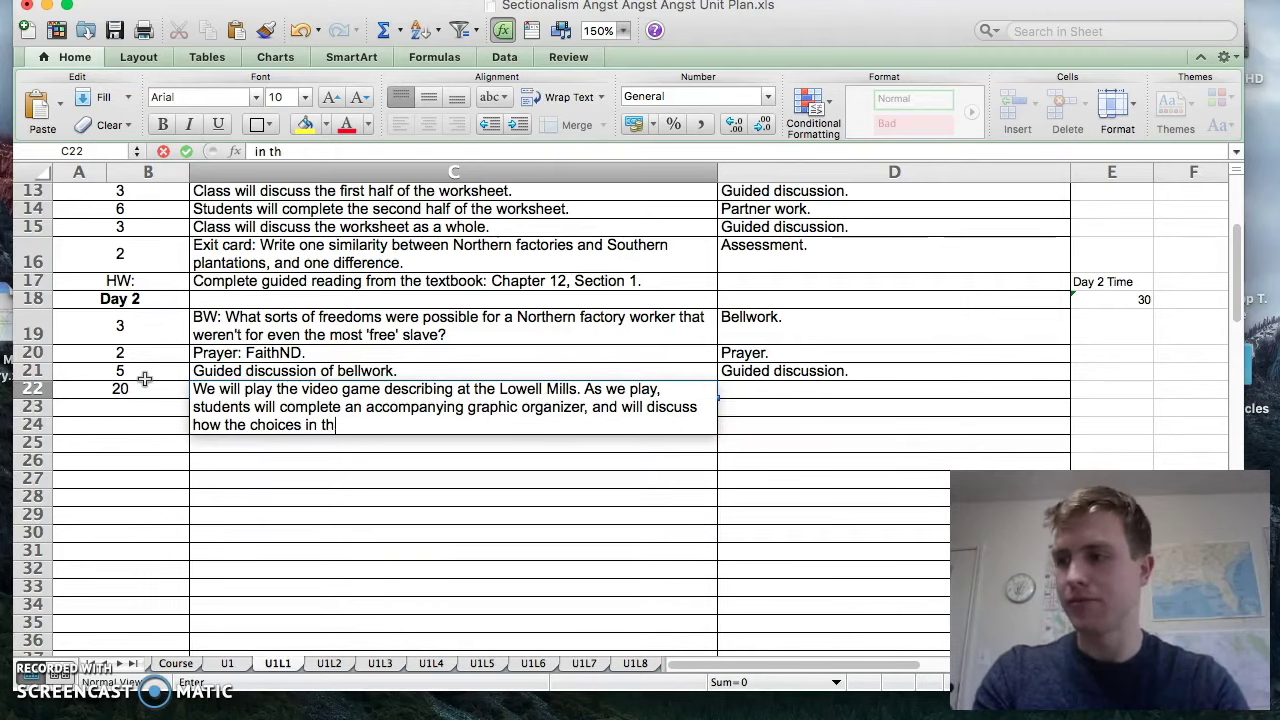
{"action": "type", "text": "at game r"}
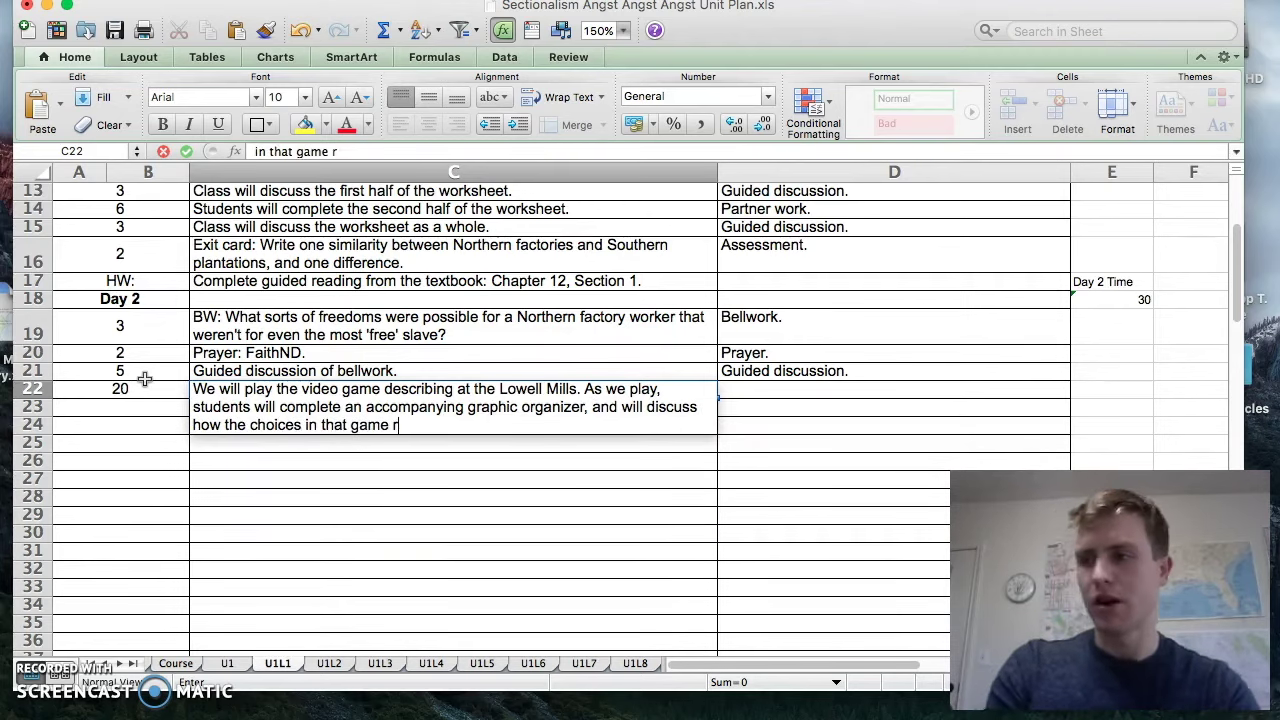
{"action": "type", "text": "eflected choices re"}
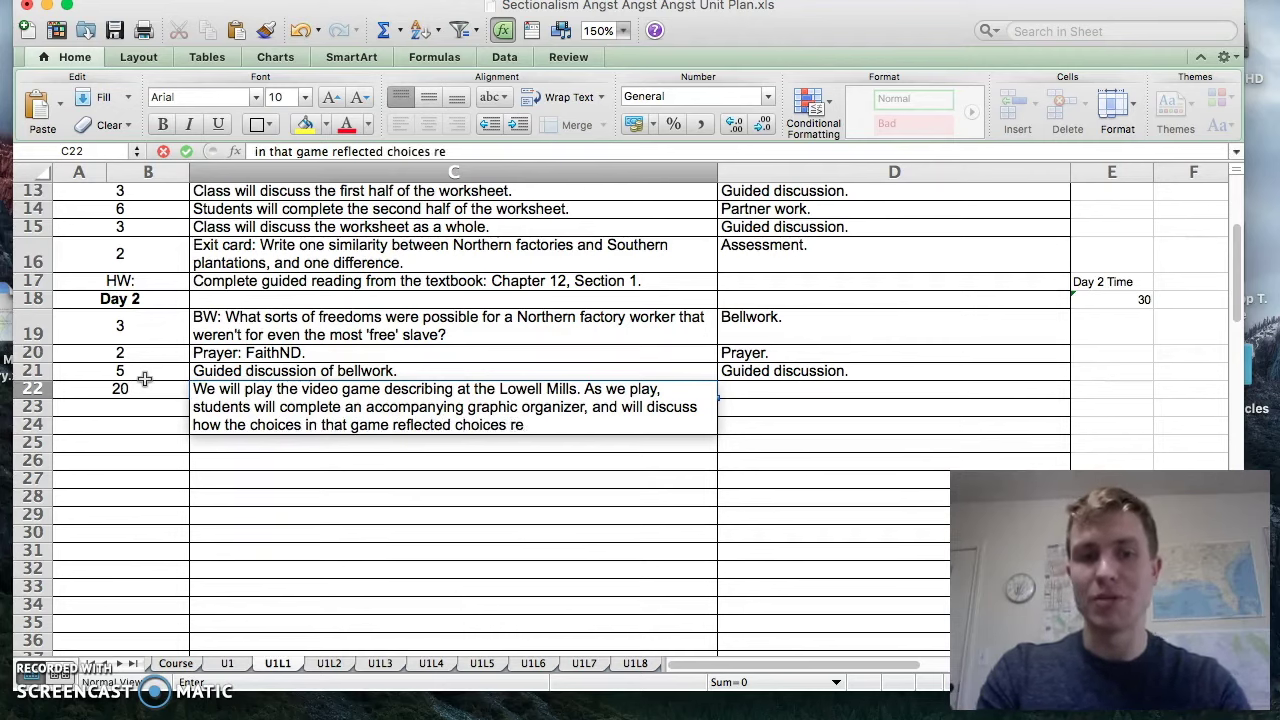
{"action": "type", "text": "al women had to make"}
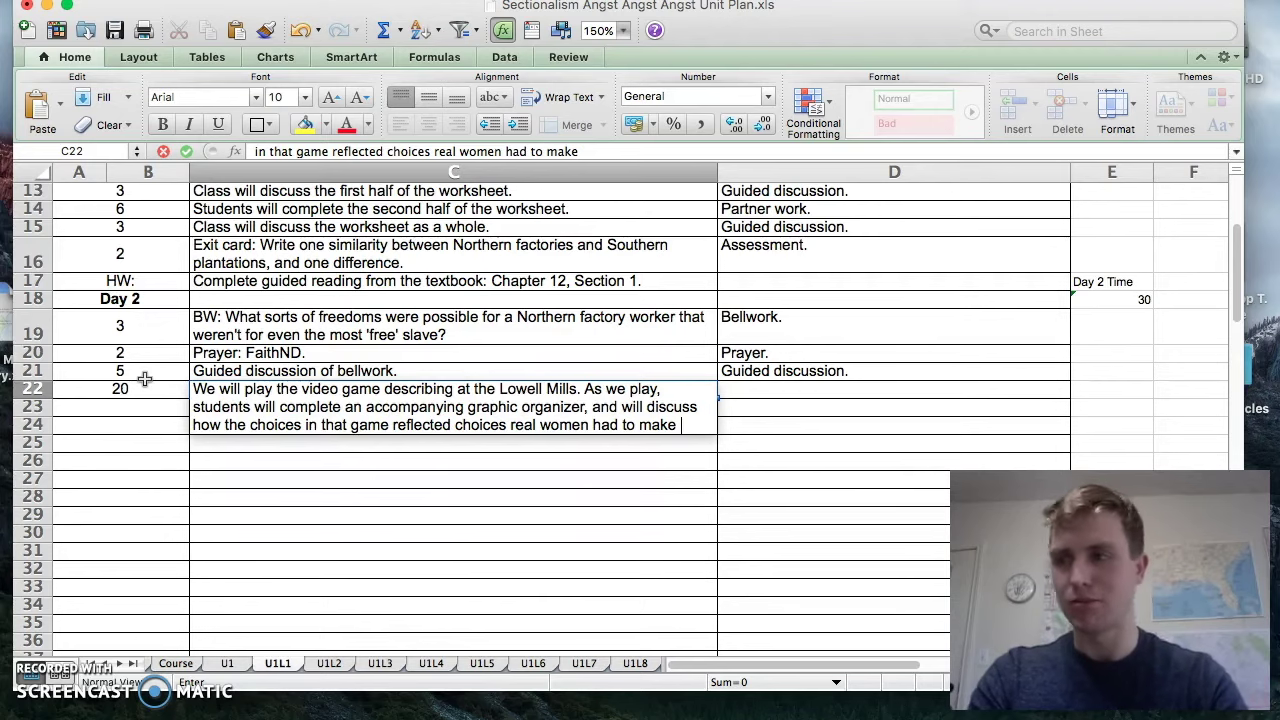
{"action": "type", "text": "in that time."}
Enter "Video game/Guided discussion." as the teacher method for row 22
{"action": "key", "text": "Tab"}
{"action": "type", "text": "Video ga"}
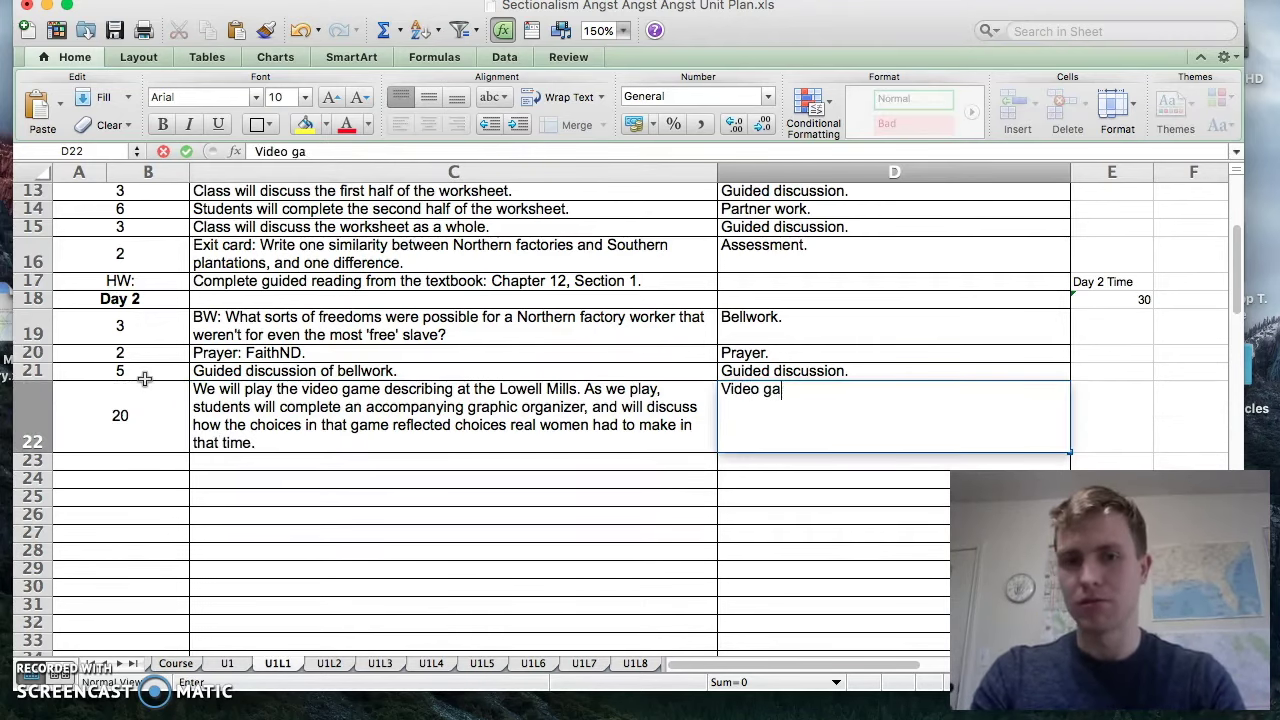
{"action": "type", "text": "me/"}
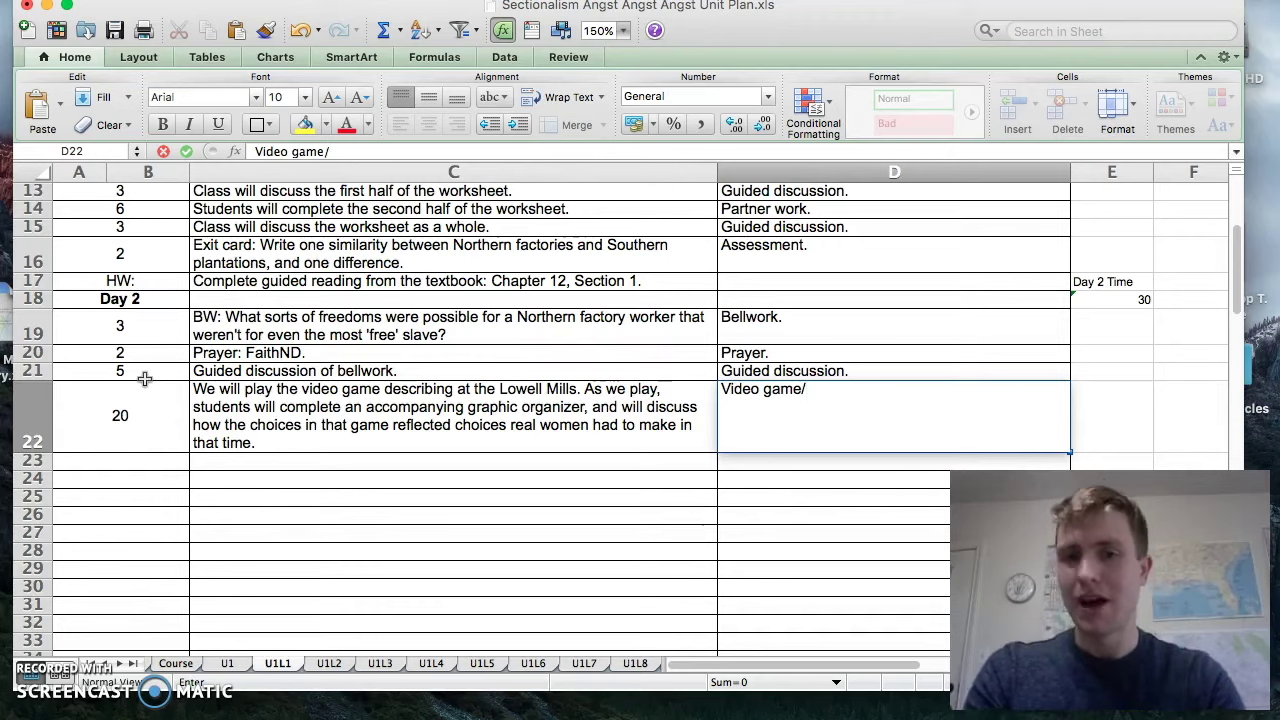
{"action": "type", "text": "I"}
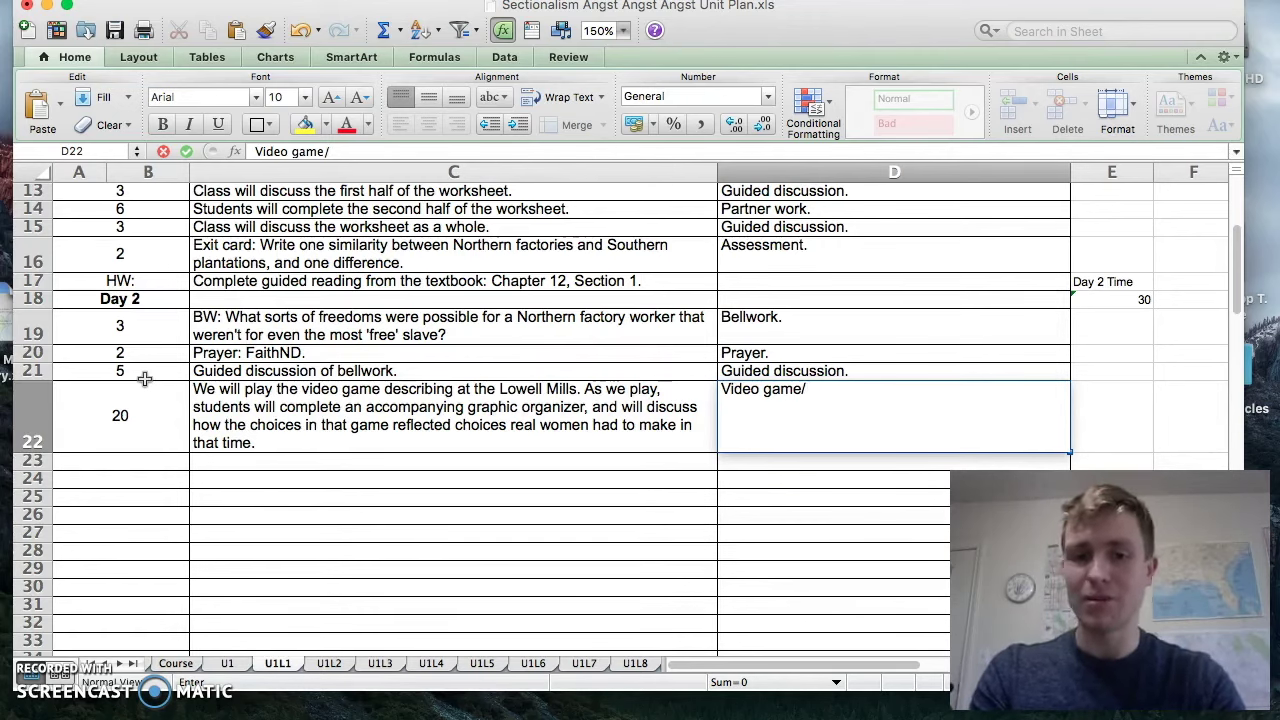
{"action": "type", "text": "Guided disc"}
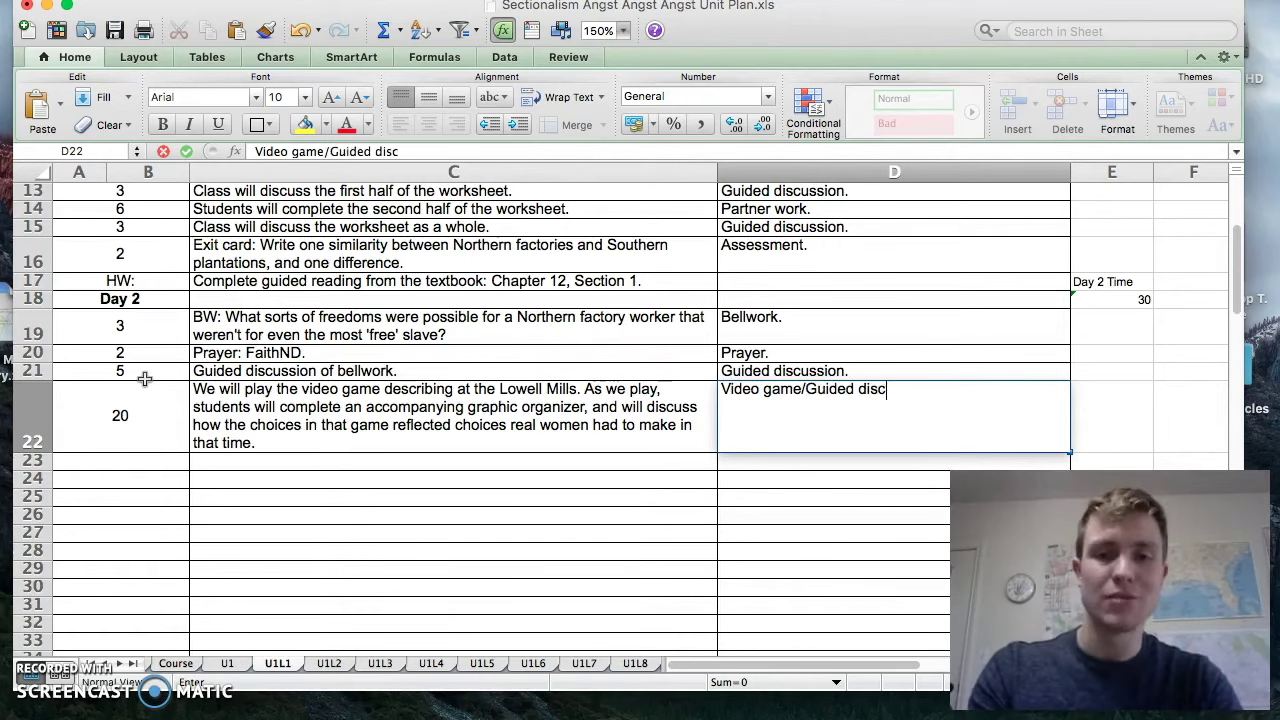
{"action": "type", "text": "ussion."}
{"action": "key", "text": "Return"}
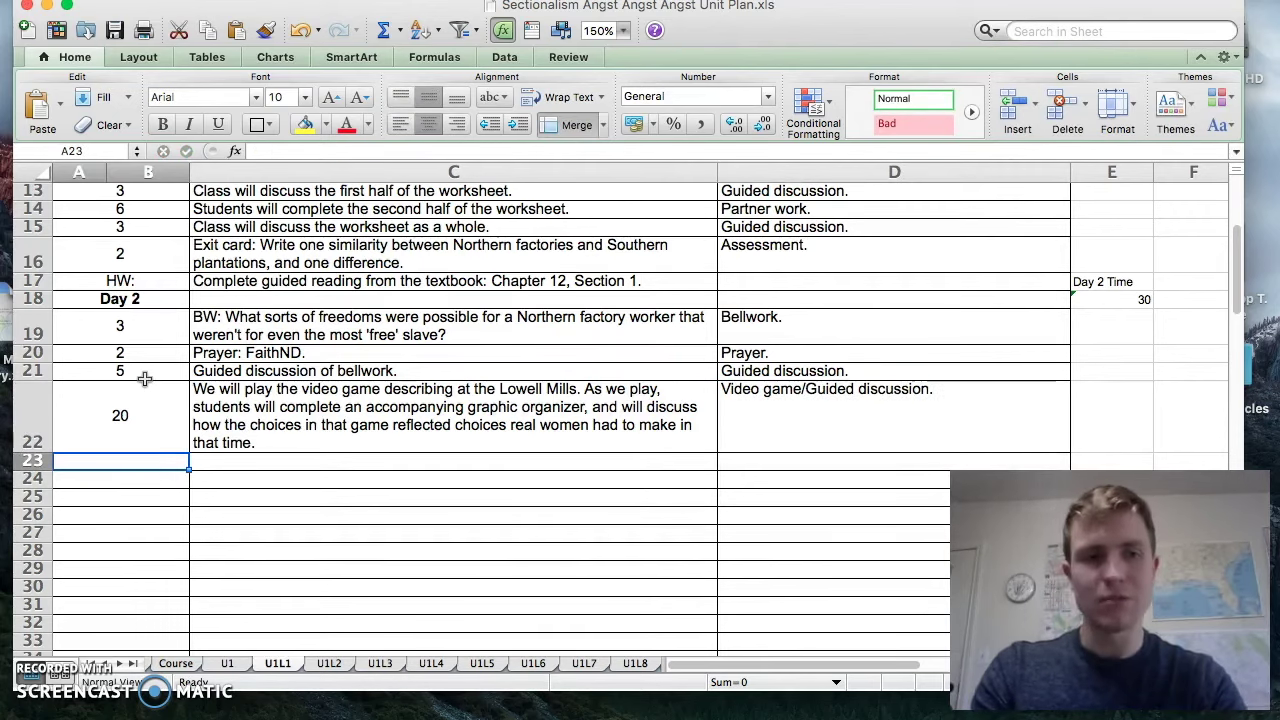
Set row 23's time to 10 and paste the lesson's assessment text from C3 into its activity cell as values only
{"action": "type", "text": "10"}
{"action": "key", "text": "Tab"}
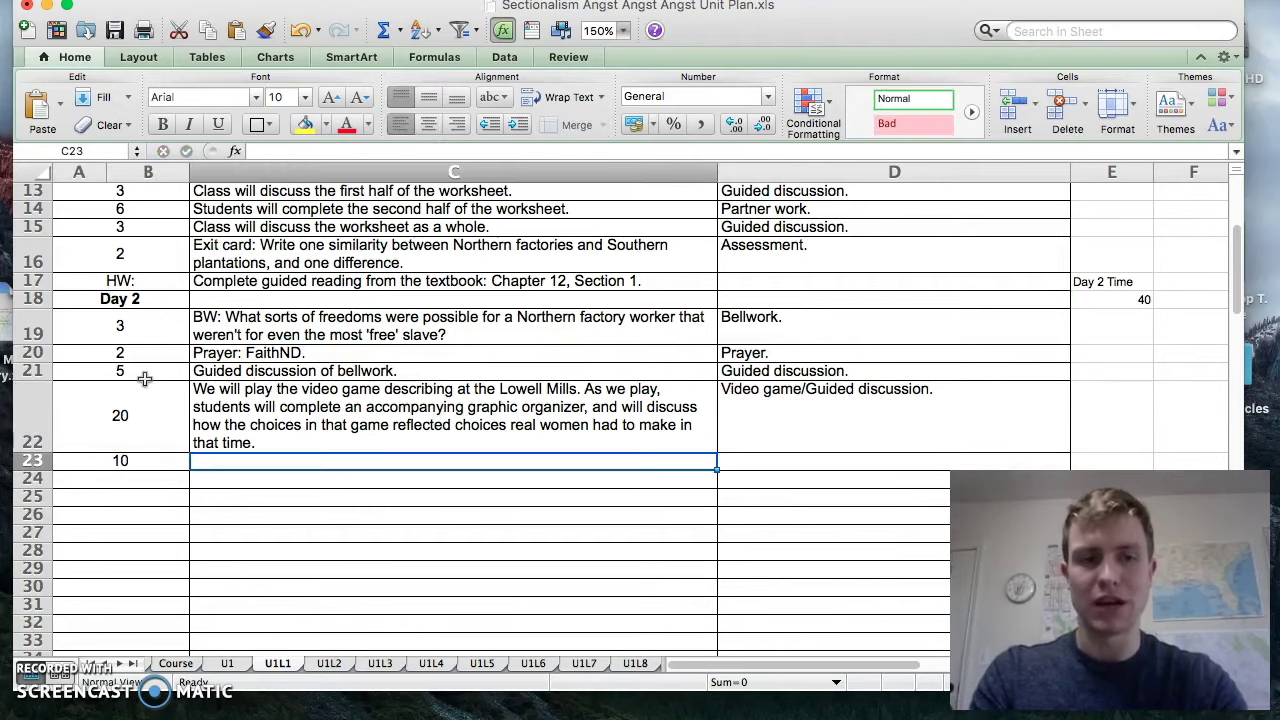
{"action": "type", "text": "SW "}
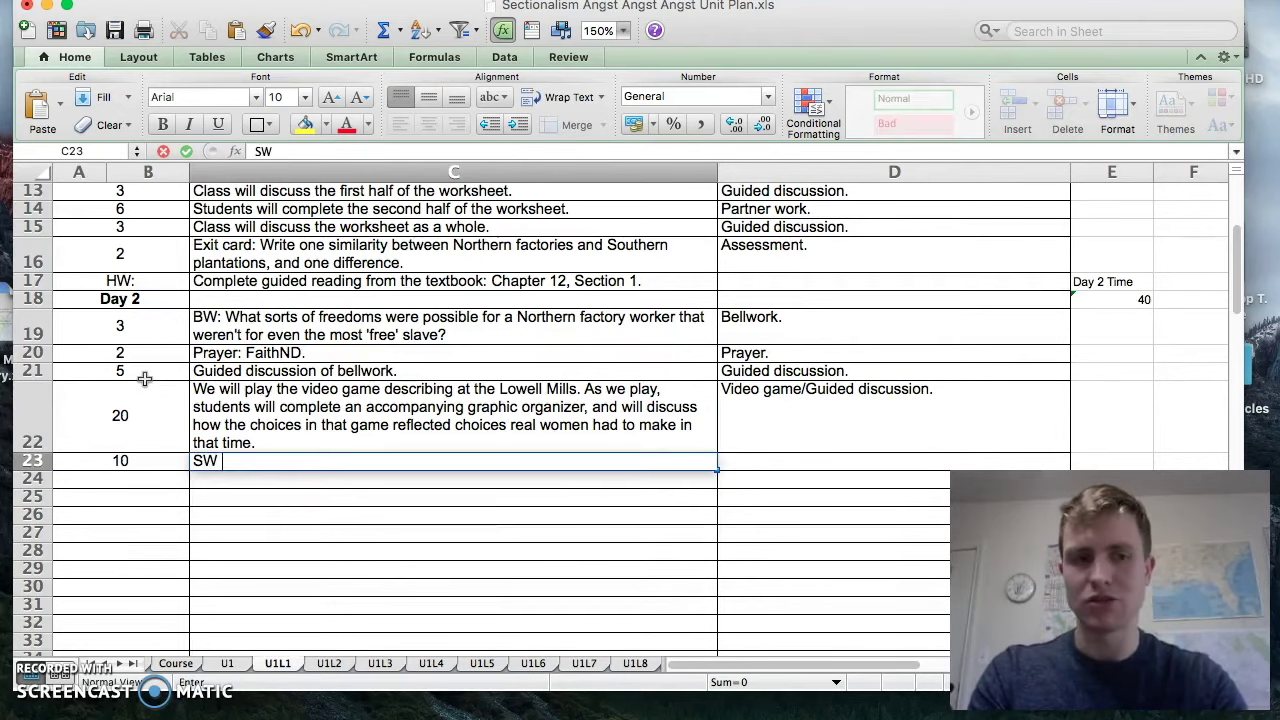
{"action": "type", "text": "write a le"}
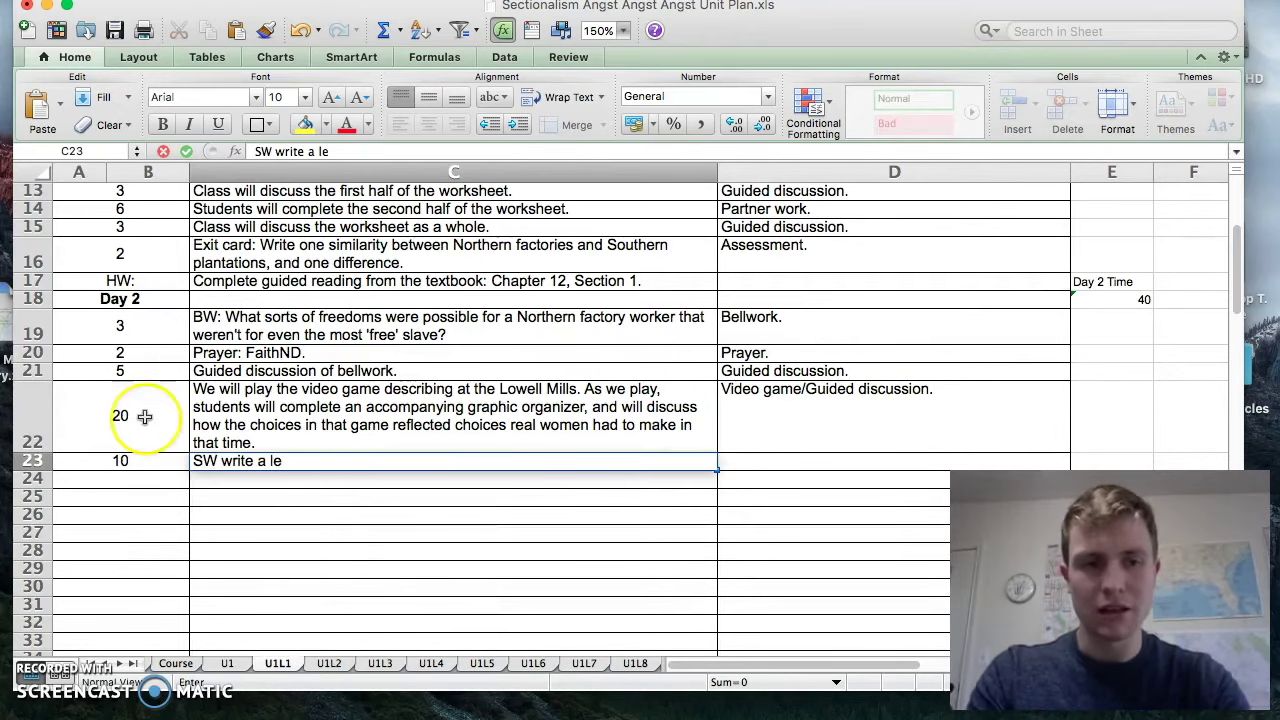
{"action": "scroll", "coordinate": [145, 416], "scroll_direction": "up", "scroll_amount": 5}
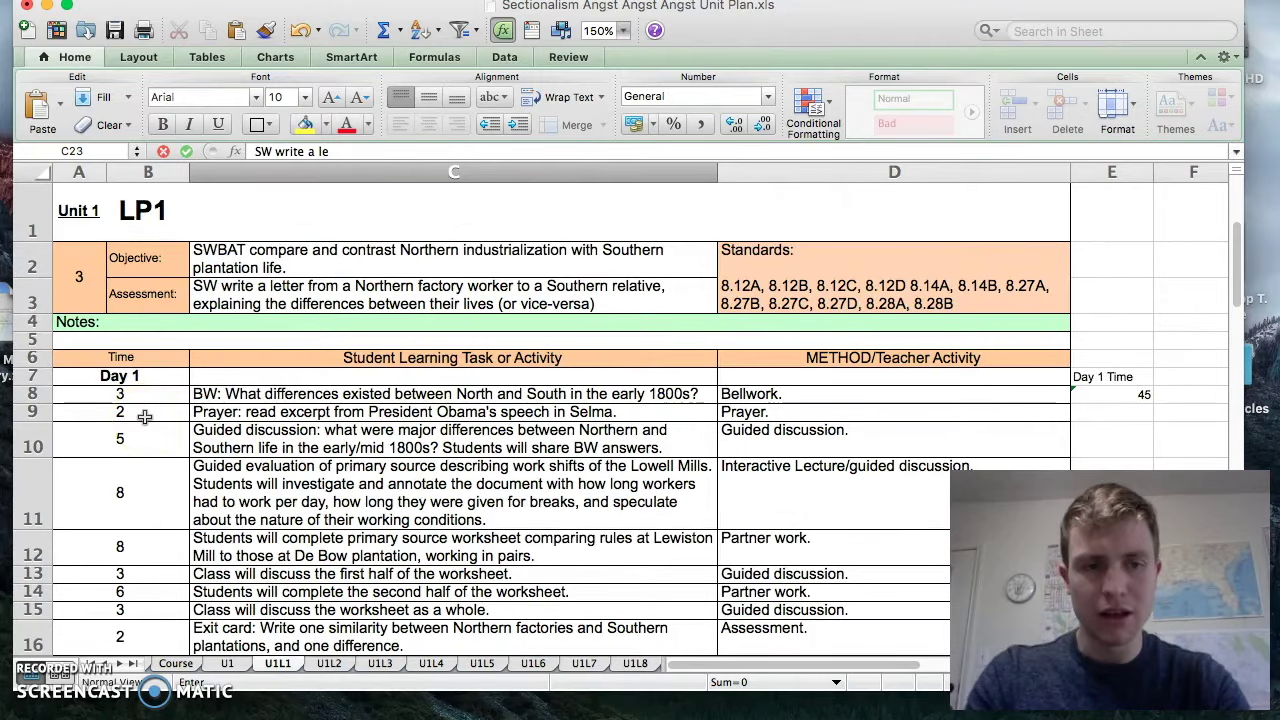
{"action": "key", "text": "ctrl+Return"}
{"action": "key", "text": "super+c"}
{"action": "left_click", "coordinate": [308, 451]}
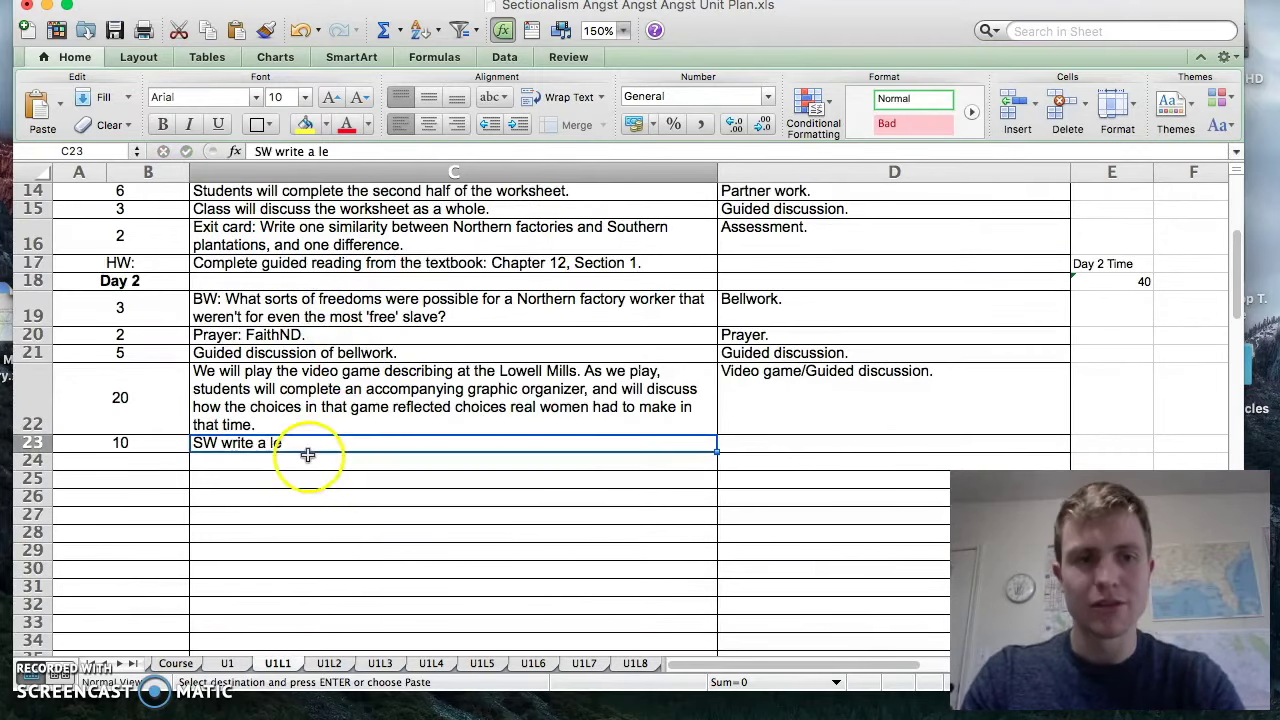
{"action": "key", "text": "super+v"}
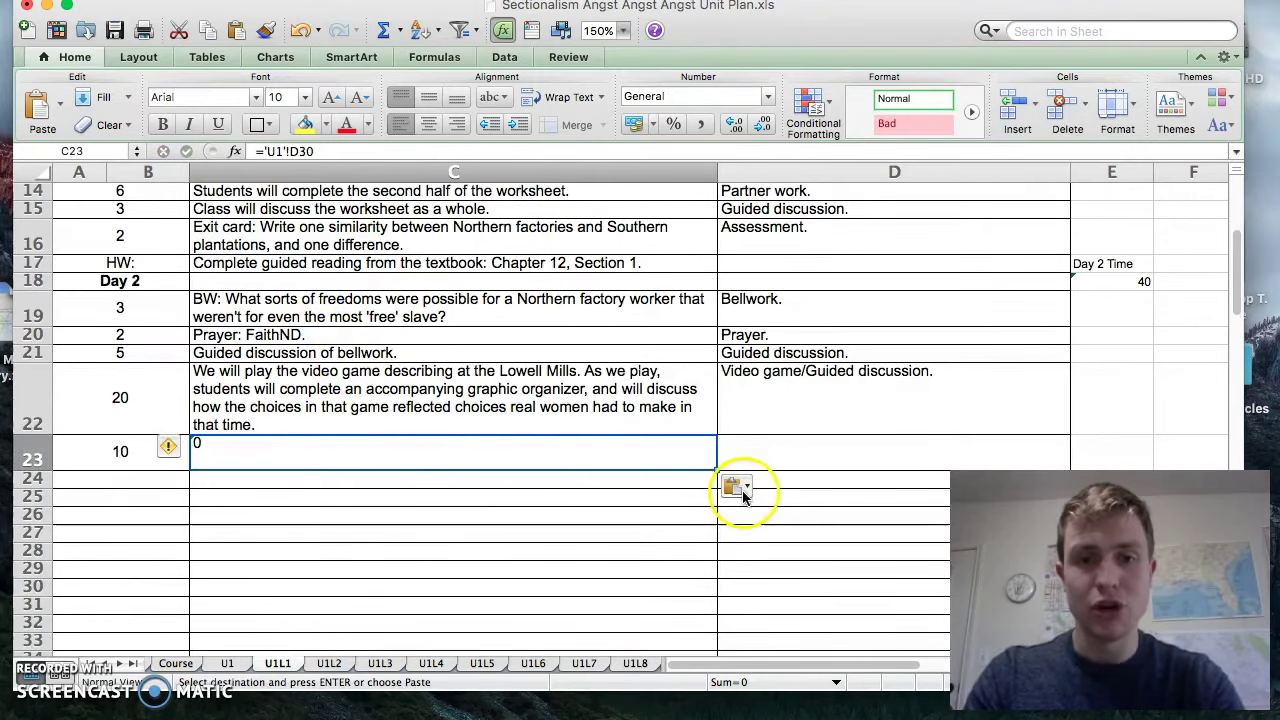
{"action": "left_click", "coordinate": [738, 489]}
{"action": "left_click", "coordinate": [770, 586]}
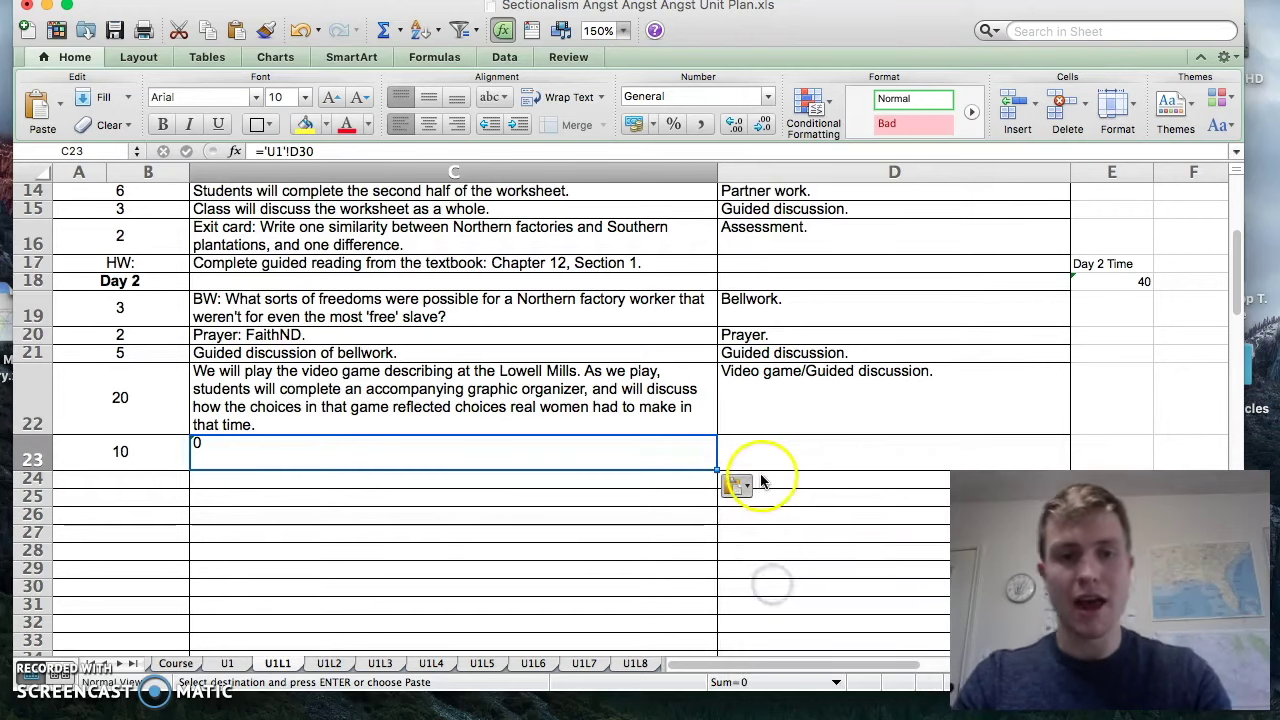
Enter "Assessment." as the teacher method for row 23
{"action": "left_click", "coordinate": [783, 453]}
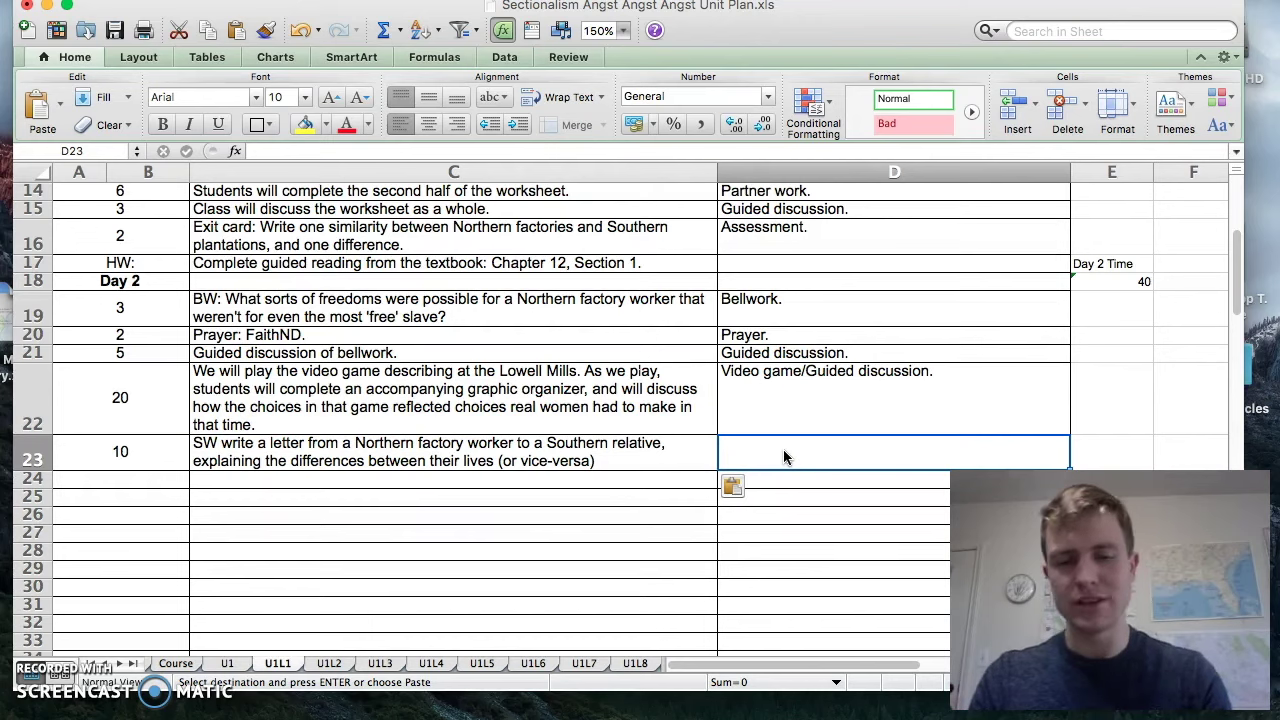
{"action": "type", "text": "Assessme"}
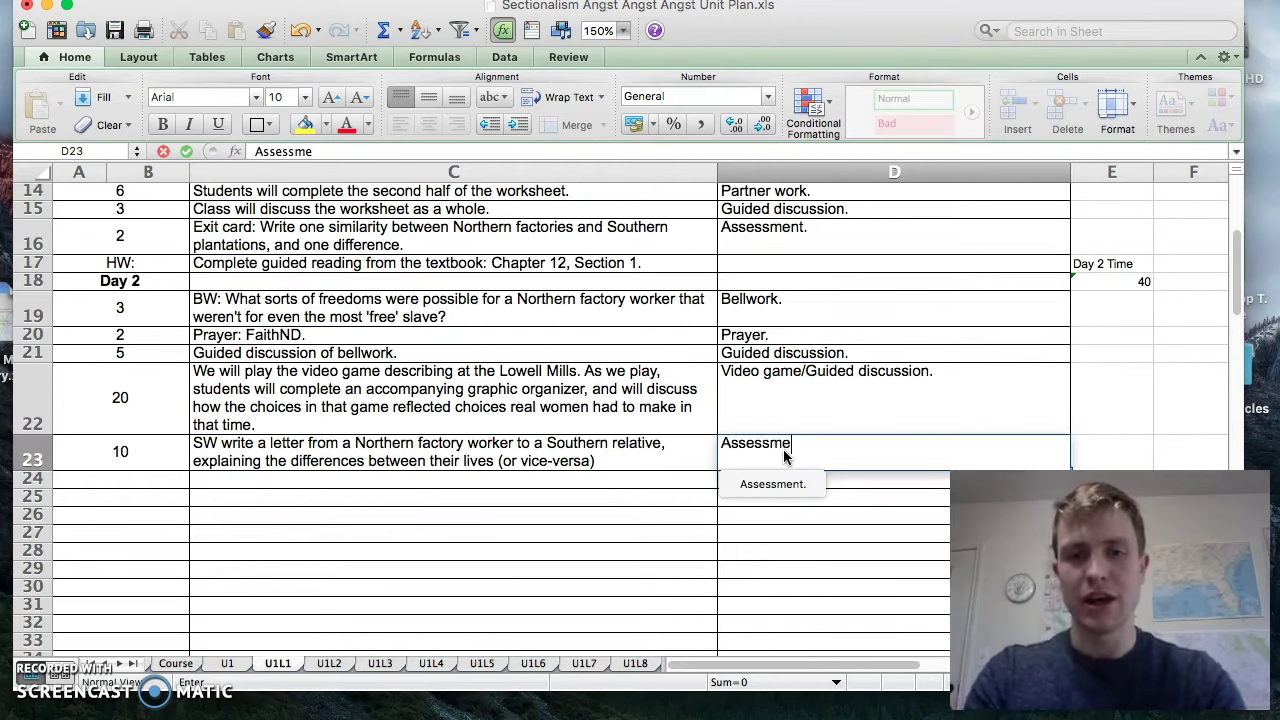
{"action": "key", "text": "Return"}
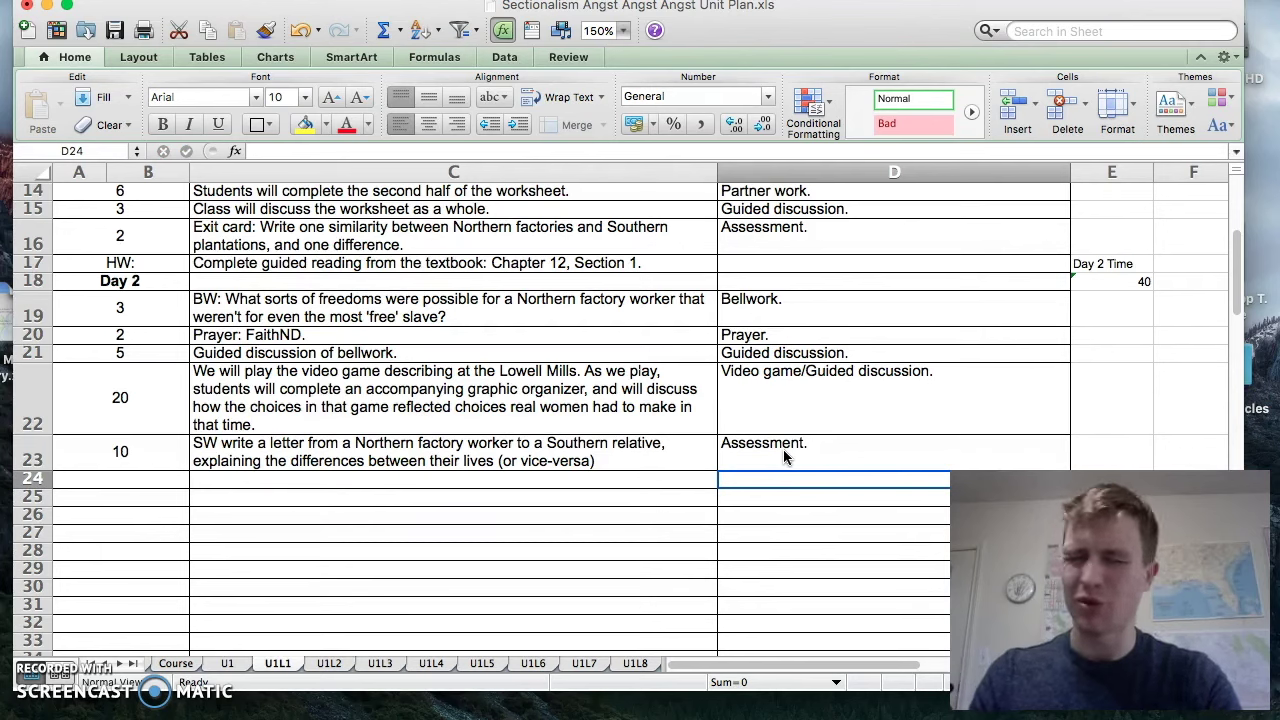
{"action": "left_click", "coordinate": [773, 450]}
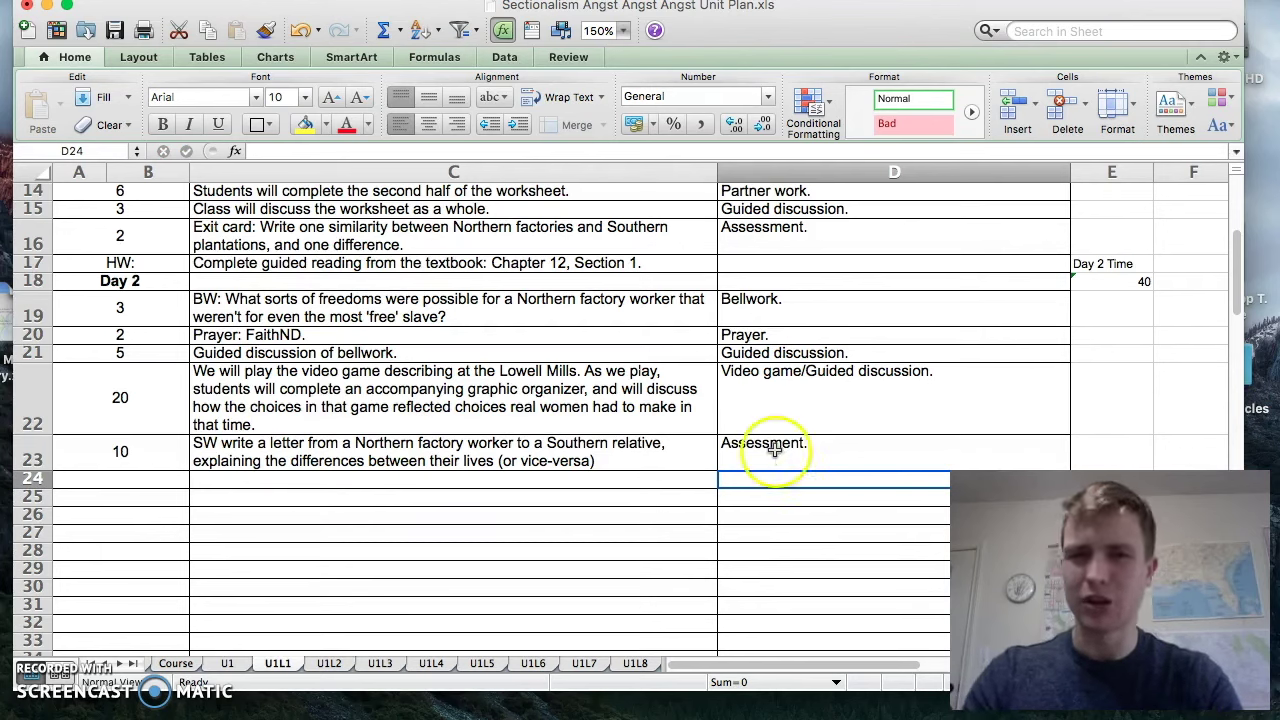
Label row 24 "HW:" and enter the activity "Play the Lowell Mills game again, but take different choices and note what happens."
{"action": "left_click", "coordinate": [177, 478]}
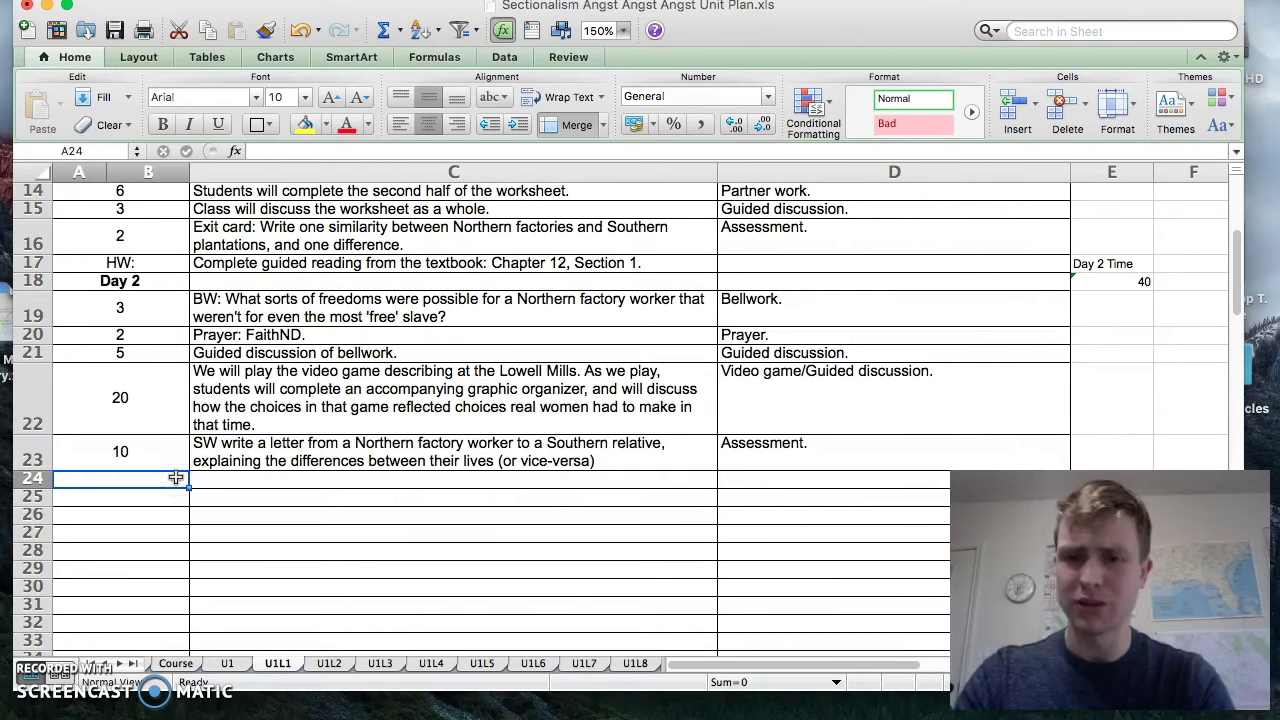
{"action": "left_click", "coordinate": [176, 478]}
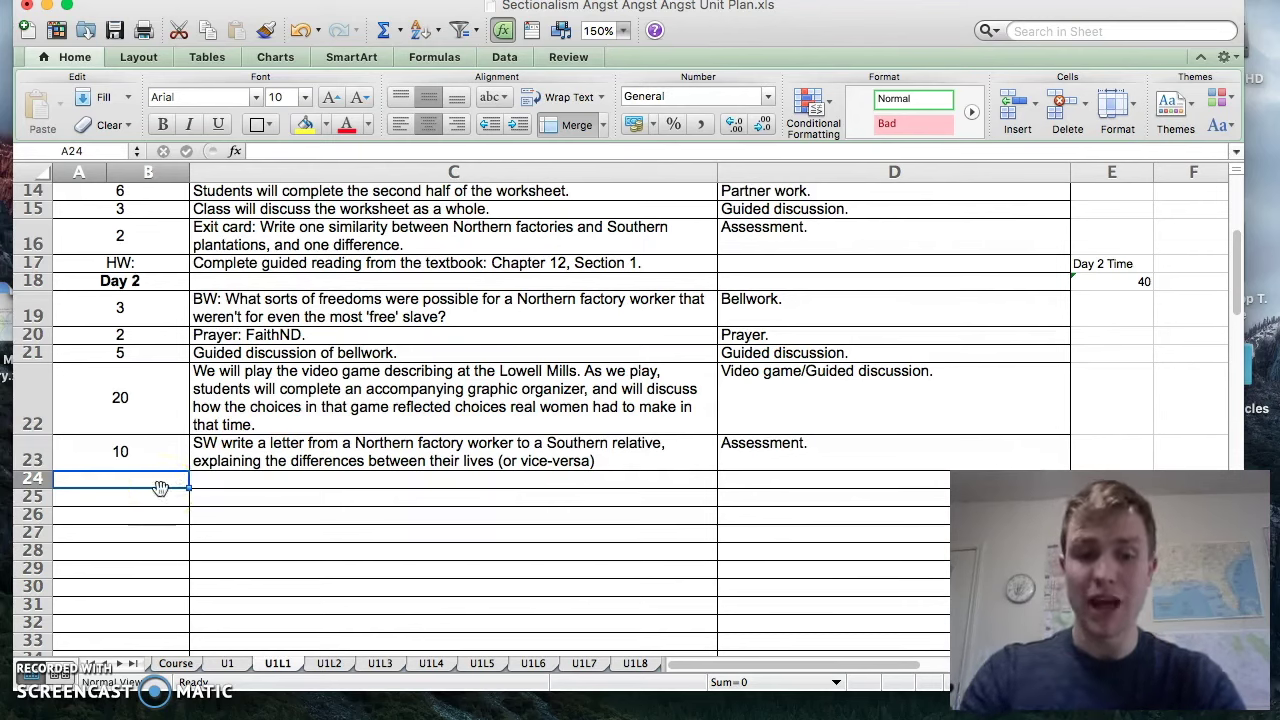
{"action": "type", "text": "HW:"}
{"action": "key", "text": "Tab"}
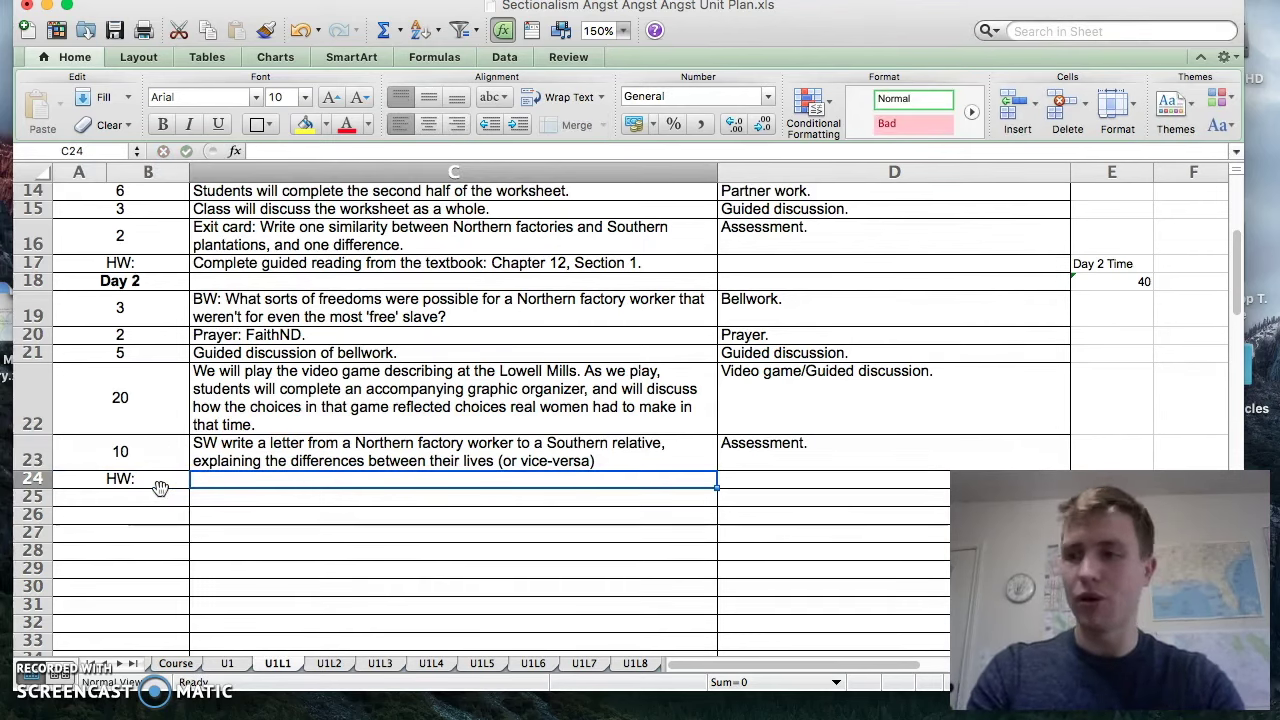
{"action": "type", "text": "Play the Lowell Mills game again, but "}
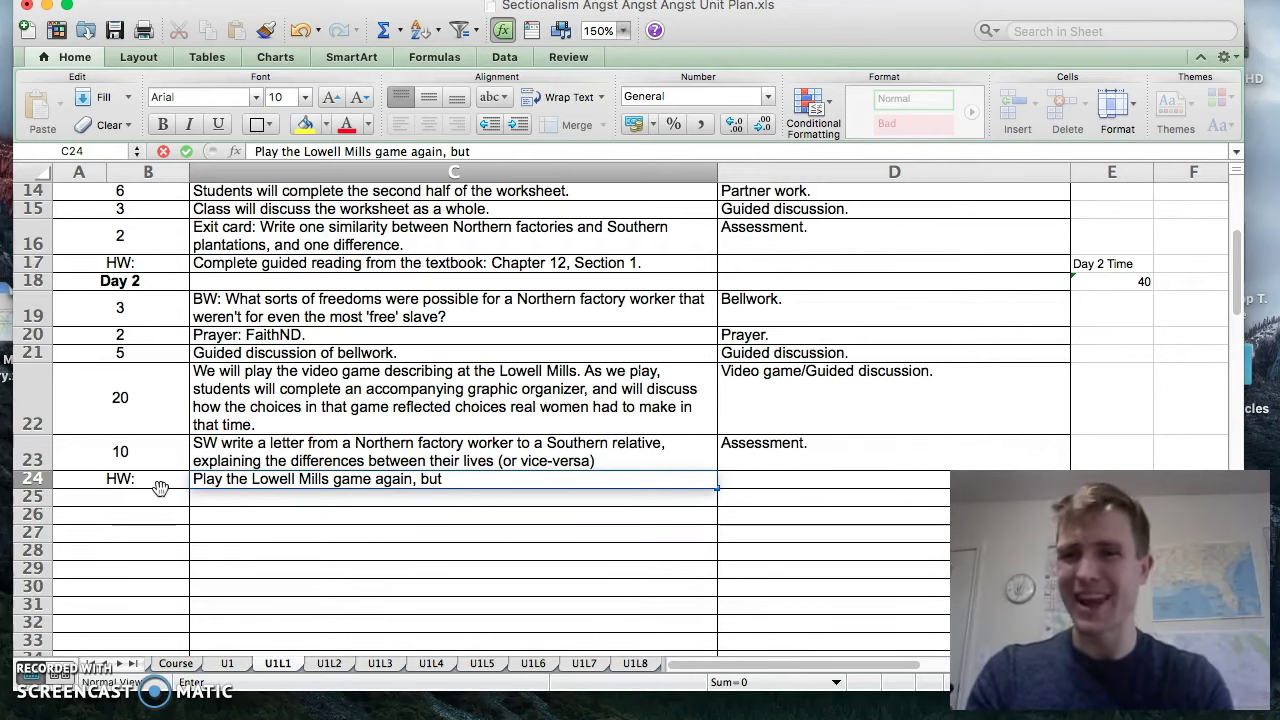
{"action": "type", "text": "take different choice"}
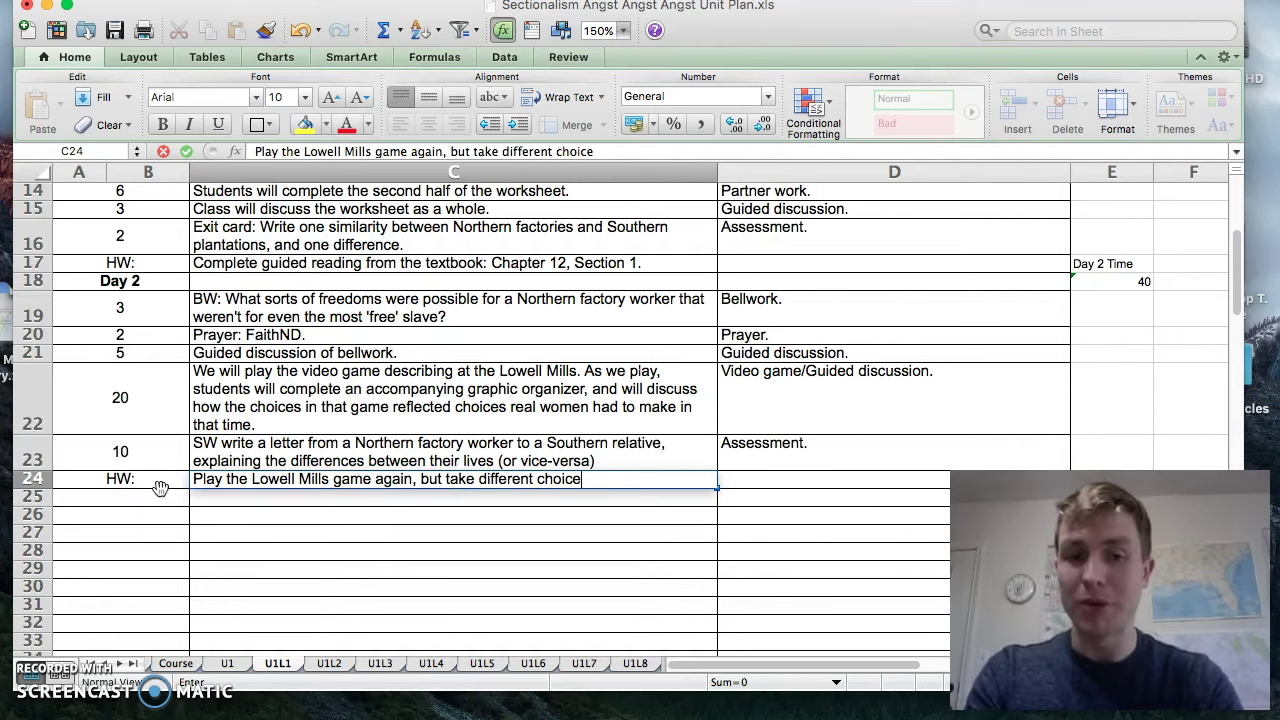
{"action": "type", "text": "s"}
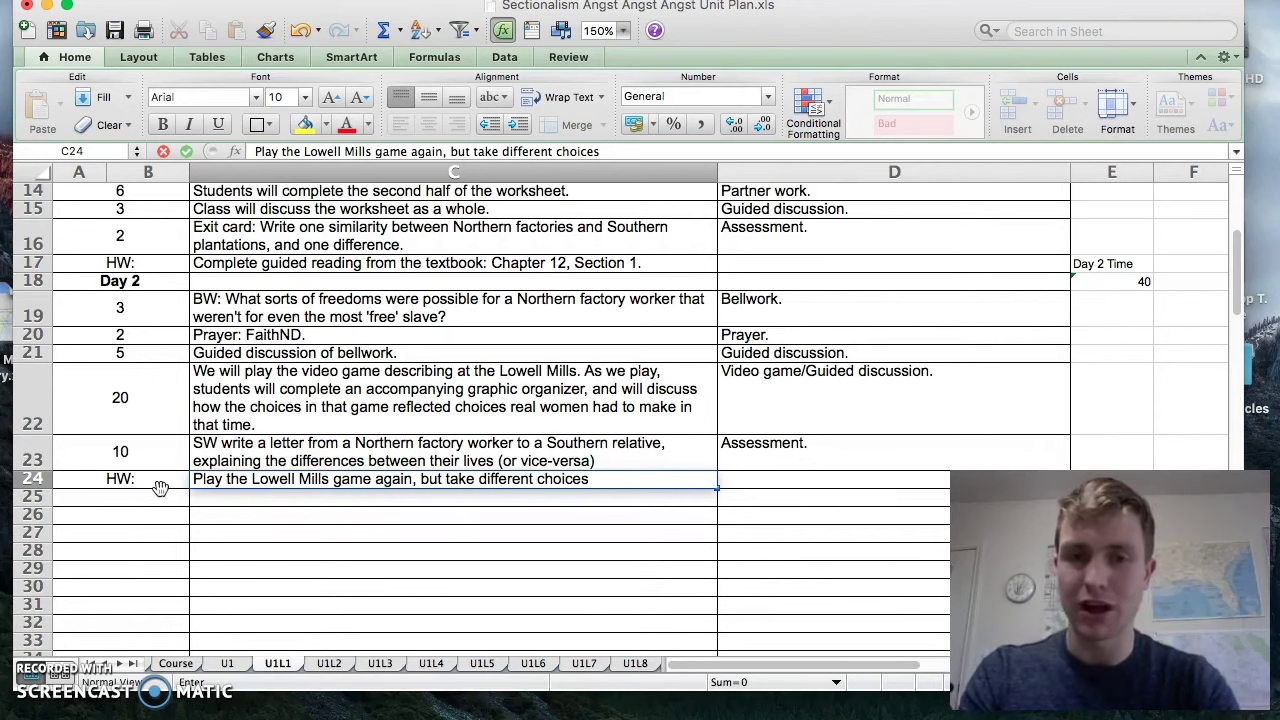
{"action": "type", "text": "and note "}
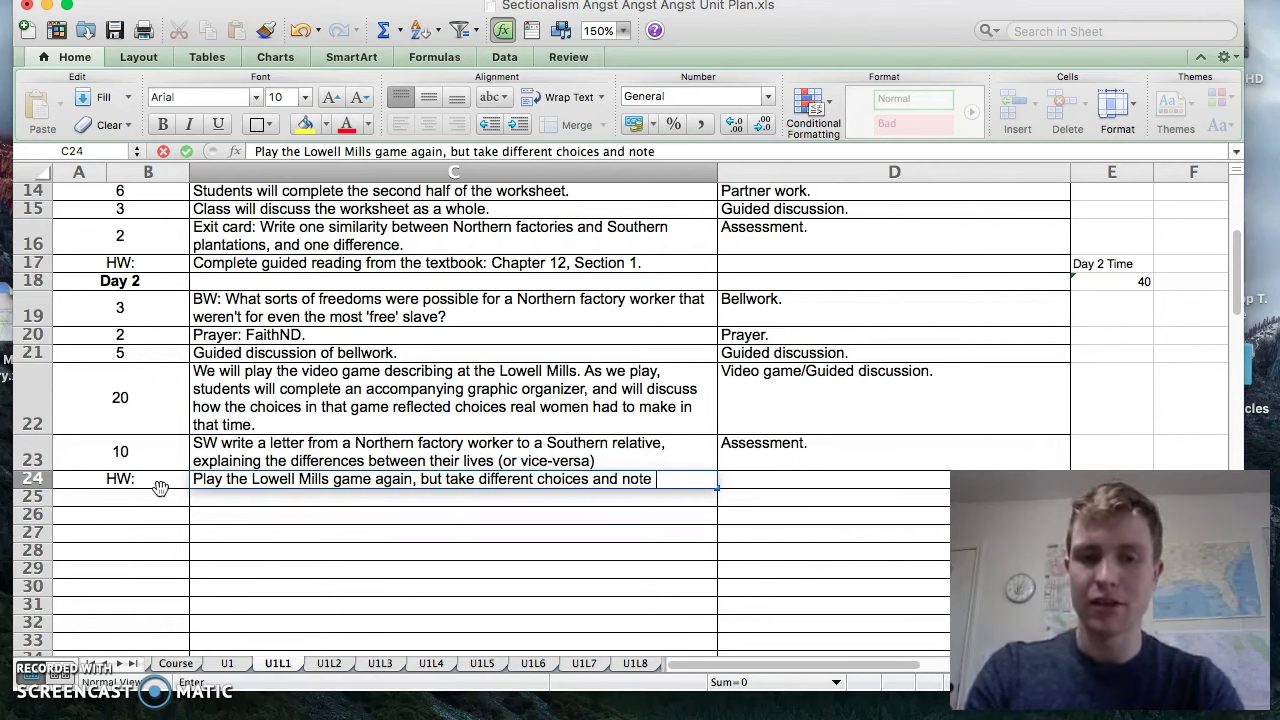
{"action": "type", "text": "what happens."}
{"action": "key", "text": "Return"}
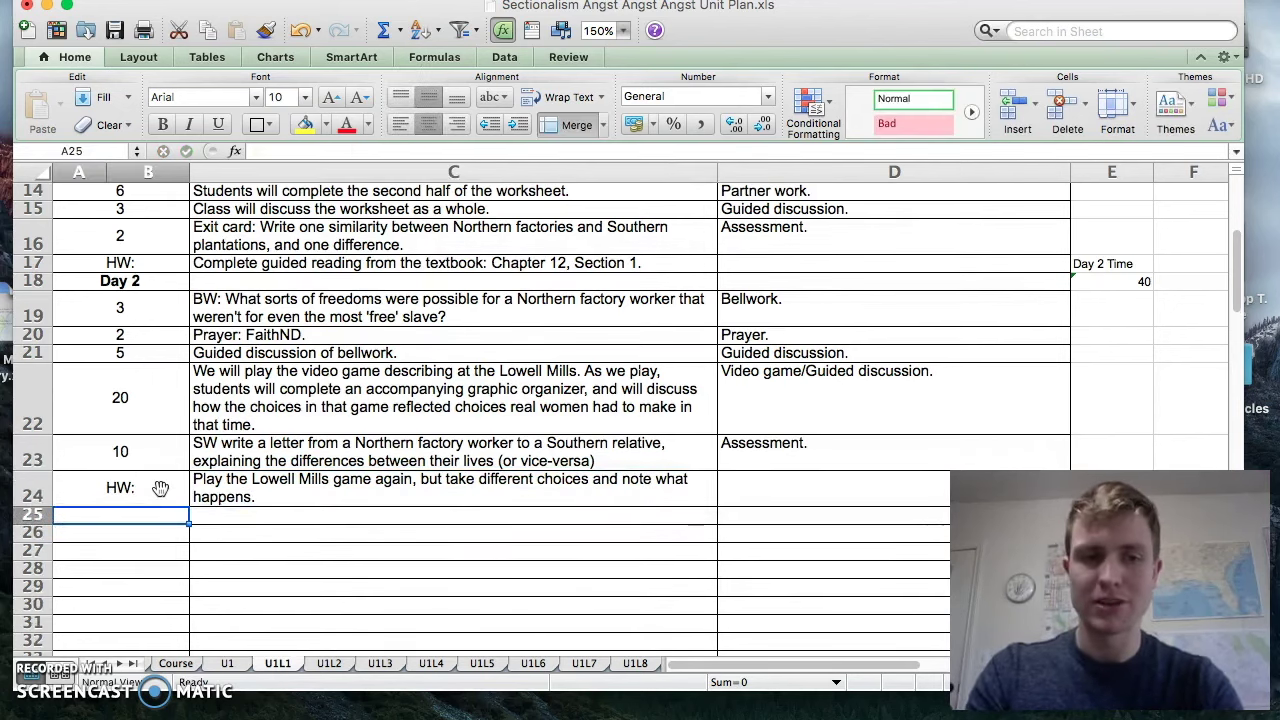
Change the Day 1 Time formula in E8 to sum the range A8:B17
{"action": "scroll", "coordinate": [160, 487], "scroll_direction": "up", "scroll_amount": 3}
{"action": "scroll", "coordinate": [160, 487], "scroll_direction": "up", "scroll_amount": 5}
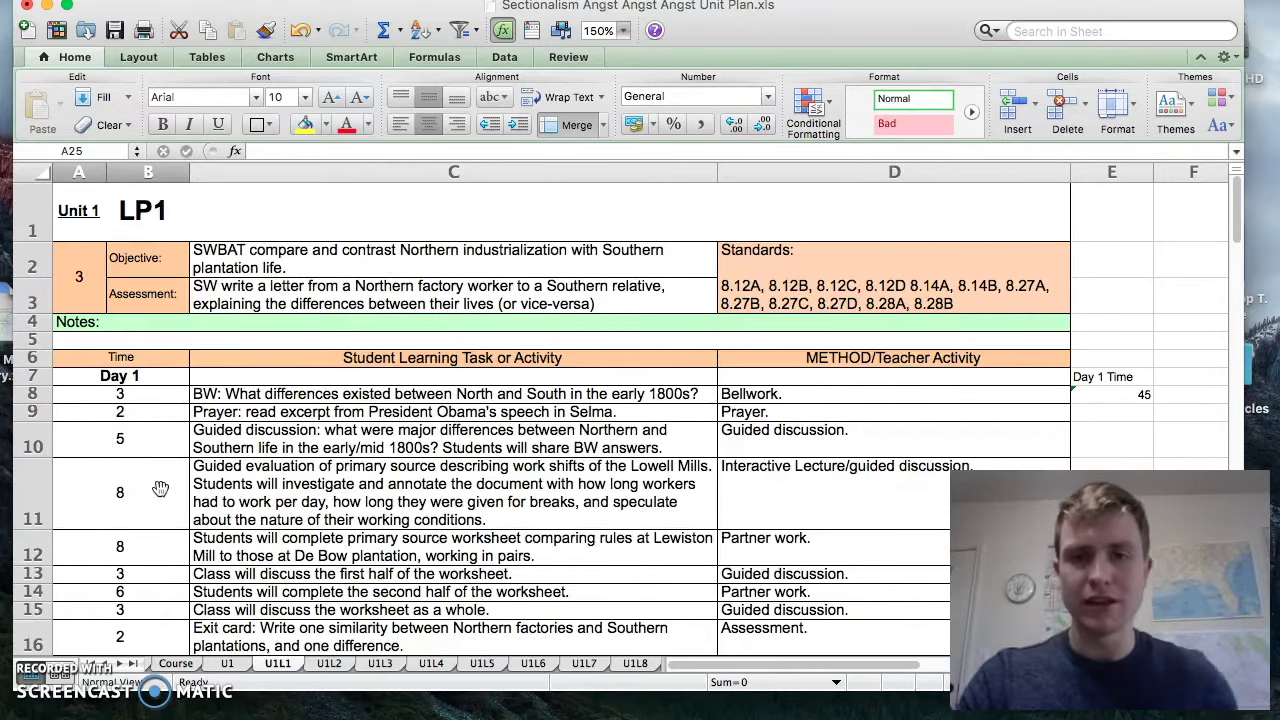
{"action": "left_click", "coordinate": [1110, 392]}
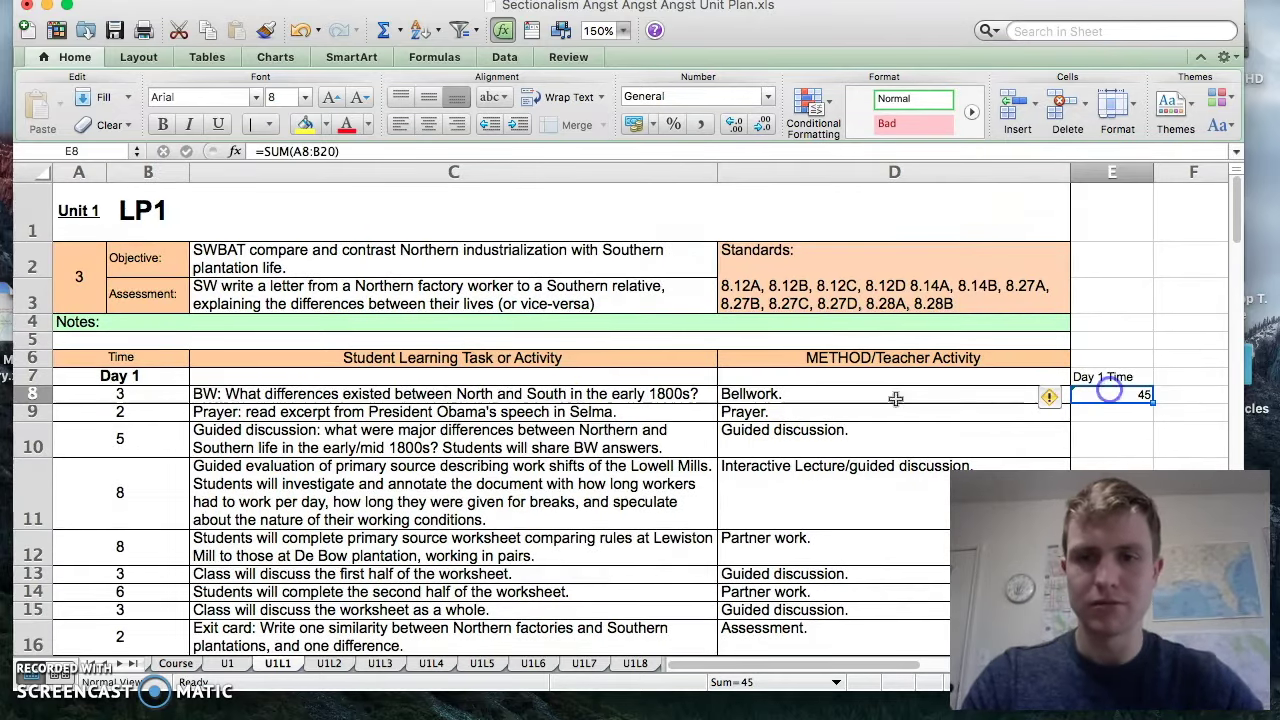
{"action": "scroll", "coordinate": [580, 410], "scroll_direction": "down", "scroll_amount": 3}
{"action": "scroll", "coordinate": [580, 410], "scroll_direction": "down", "scroll_amount": 2}
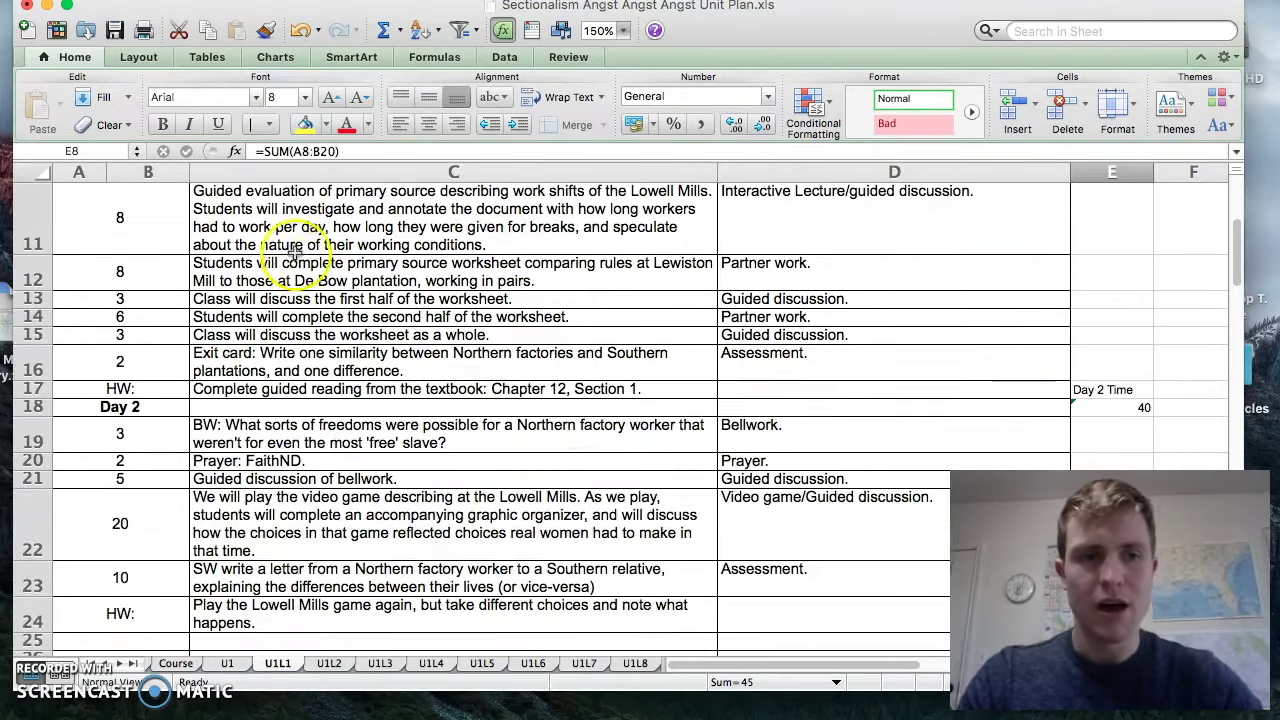
{"action": "left_click", "coordinate": [341, 151]}
{"action": "key", "text": "BackSpace"}
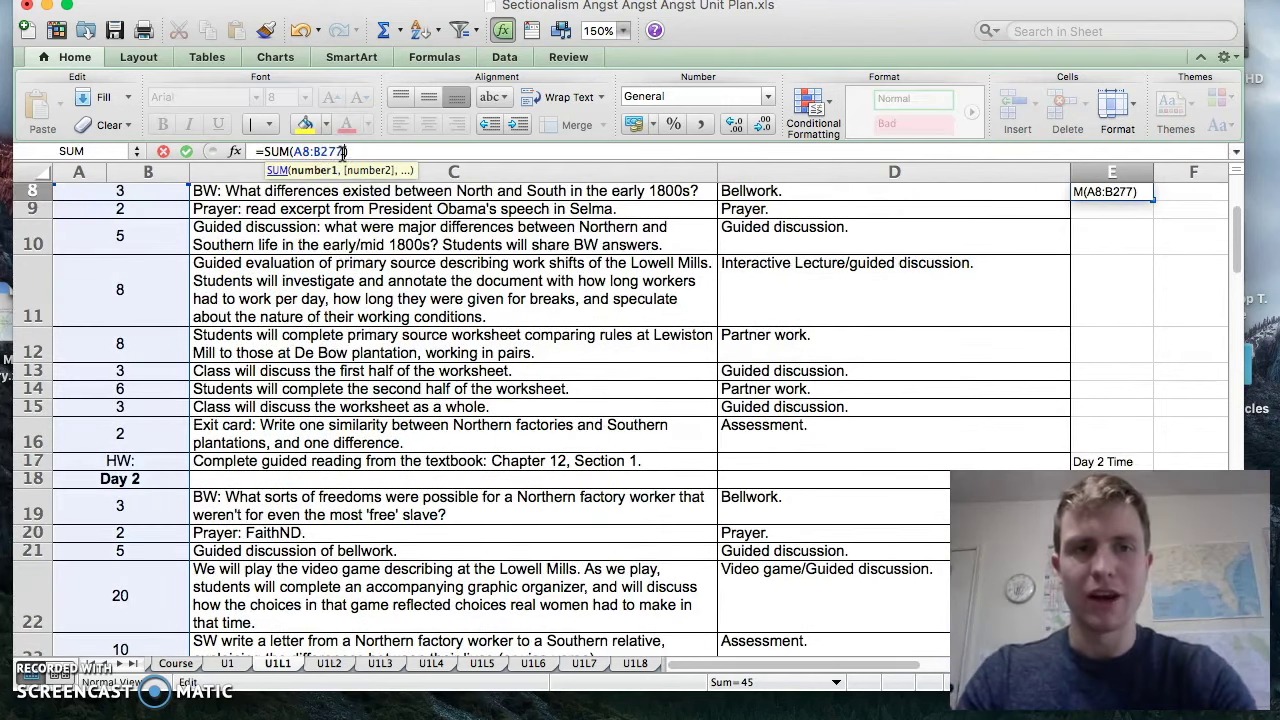
{"action": "type", "text": "1"}
{"action": "key", "text": "BackSpace"}
{"action": "key", "text": "BackSpace"}
{"action": "type", "text": "17"}
{"action": "key", "text": "Return"}
{"action": "scroll", "coordinate": [580, 290], "scroll_direction": "down", "scroll_amount": 5}
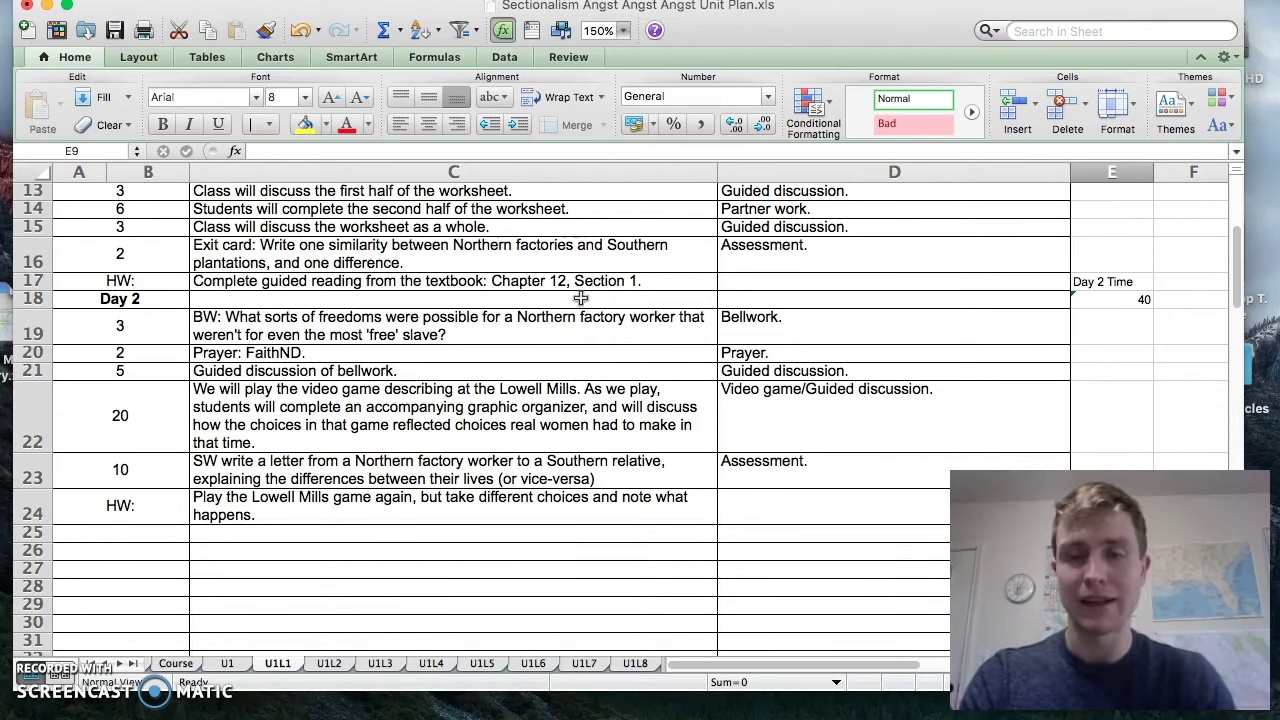
{"action": "scroll", "coordinate": [594, 337], "scroll_direction": "up", "scroll_amount": 4}
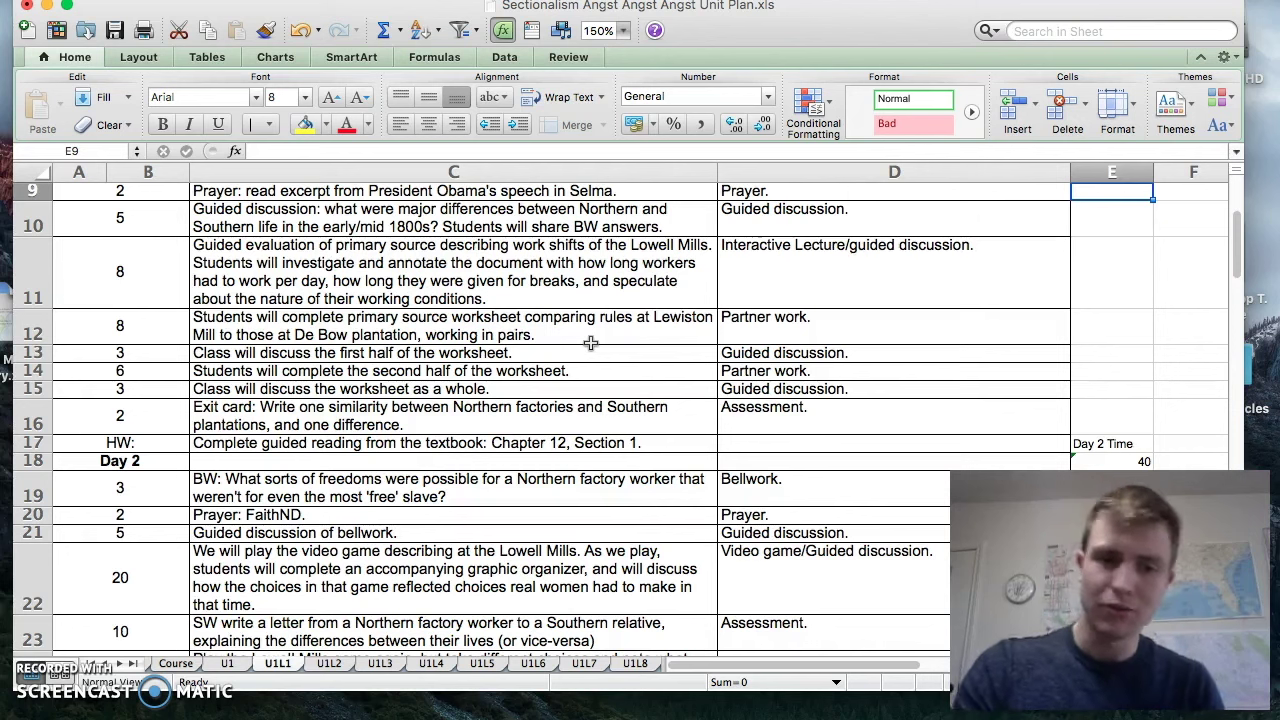
{"action": "scroll", "coordinate": [591, 343], "scroll_direction": "down", "scroll_amount": 5}
{"action": "left_click", "coordinate": [582, 438]}
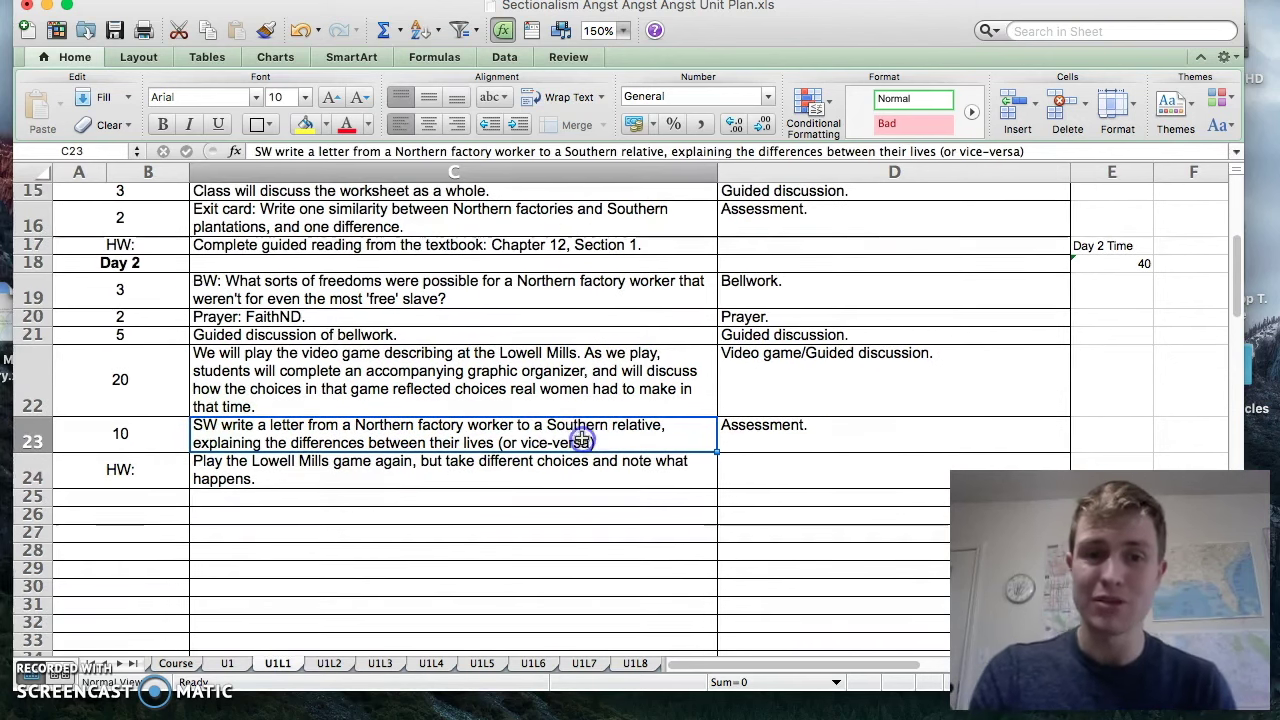
{"action": "scroll", "coordinate": [594, 465], "scroll_direction": "up", "scroll_amount": 10}
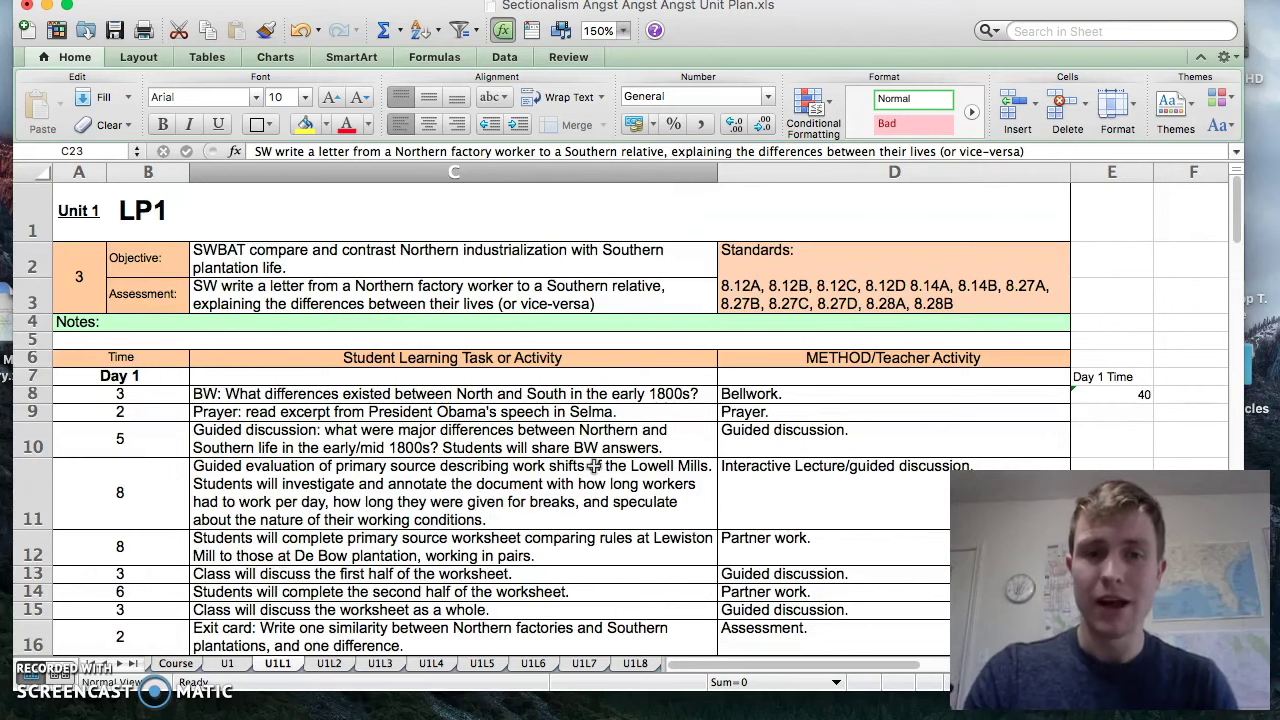